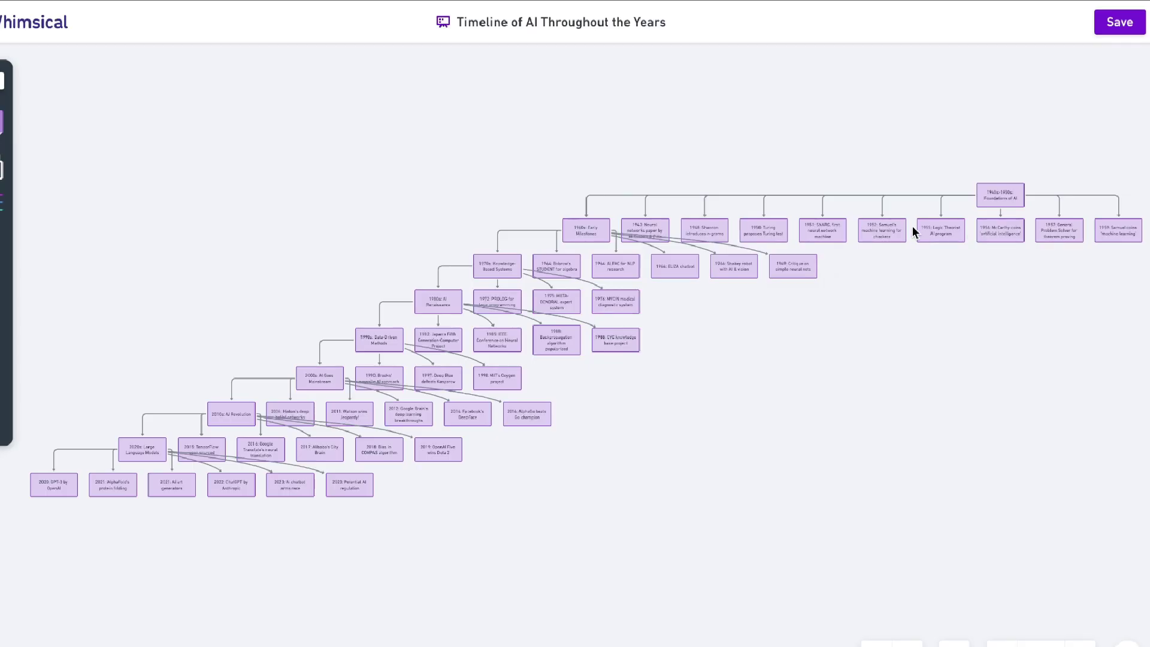
# Zoom into the flowchart, then browse the mind map's decade branches from the 1940s to the 2020s
pyautogui.scroll(1, 911, 215)
pyautogui.scroll(1, 870, 209)
pyautogui.scroll(1, 870, 208)
pyautogui.hscroll(3, 955, 200)
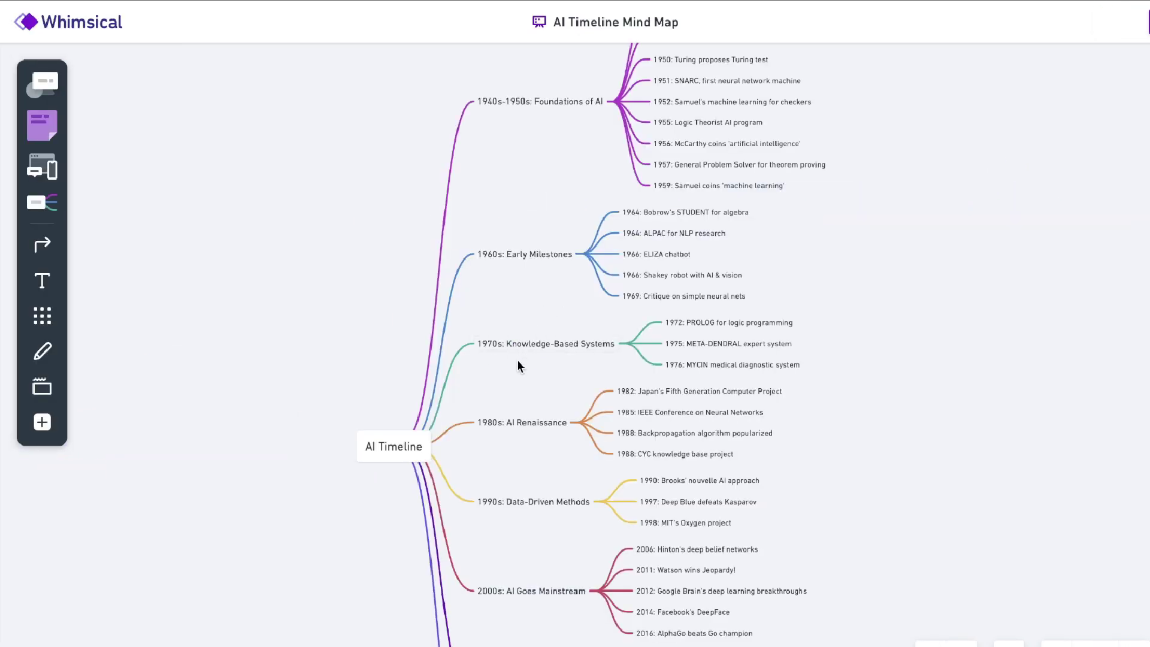
pyautogui.scroll(-1, 518, 365)
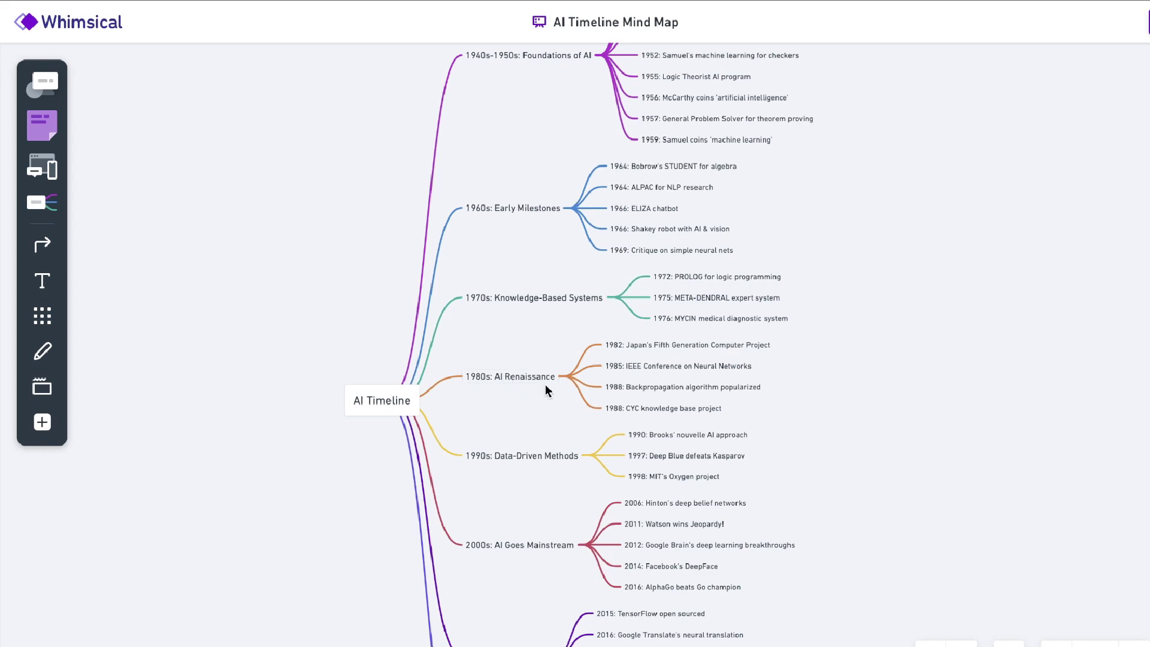
pyautogui.scroll(-2, 638, 398)
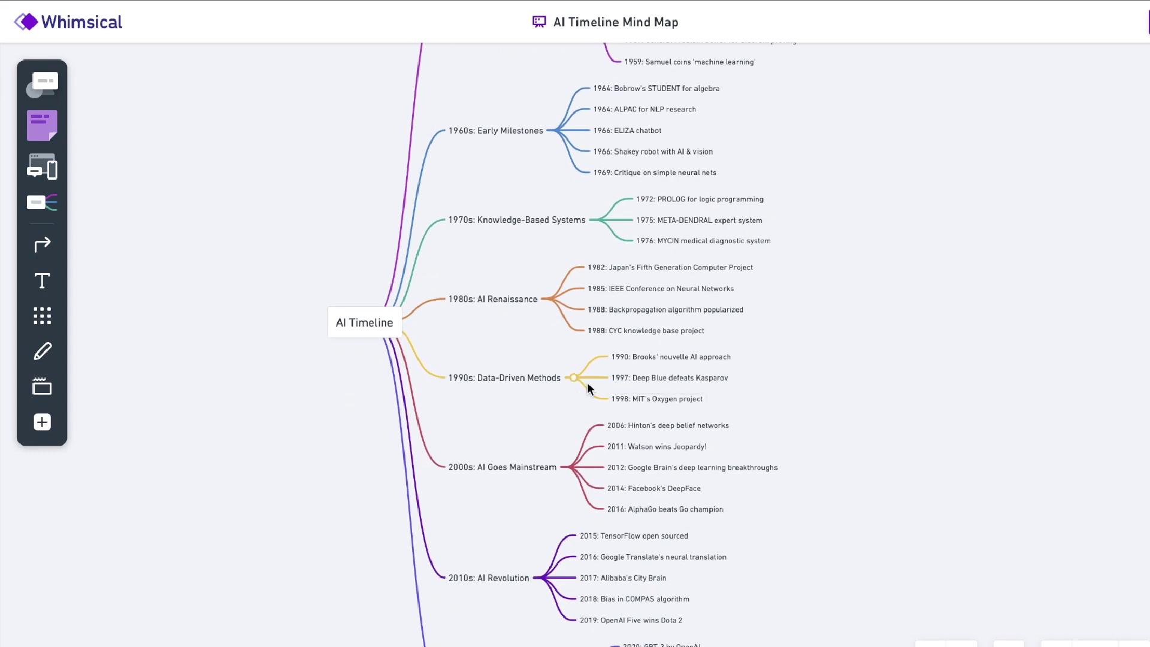
pyautogui.scroll(-6, 667, 386)
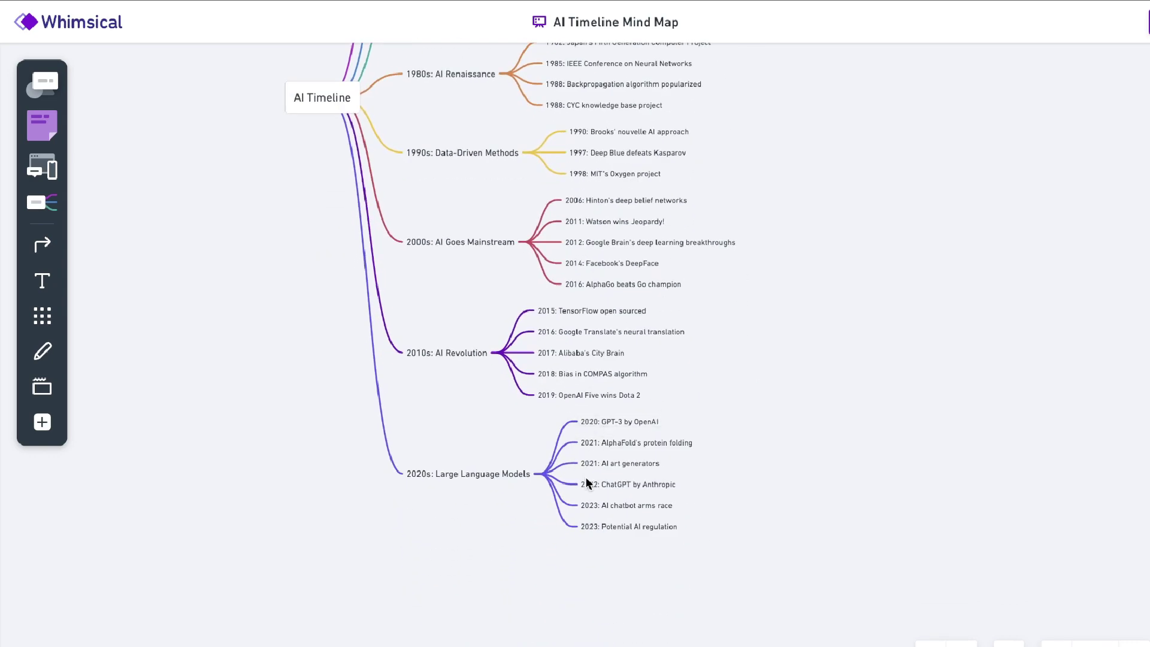
pyautogui.scroll(9, 599, 285)
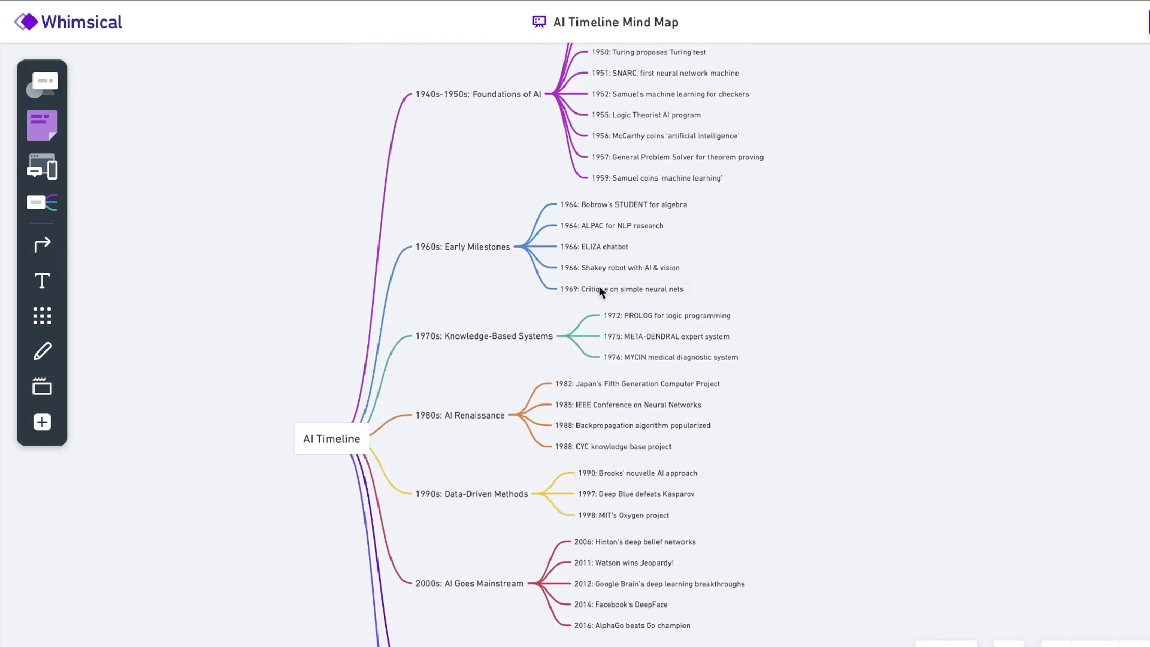
pyautogui.scroll(3, 600, 288)
pyautogui.scroll(-2, 599, 285)
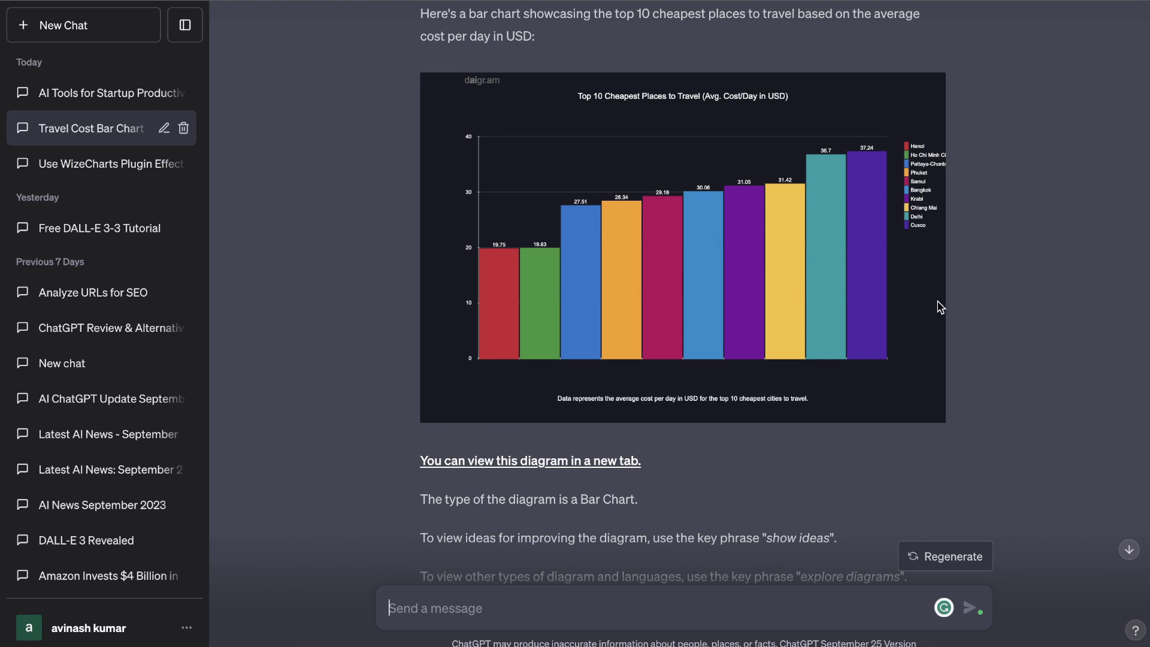
# Scroll the conversation to the embedded Top 10 Cheapest Places to Travel bar chart
pyautogui.scroll(-1, 683, 245)
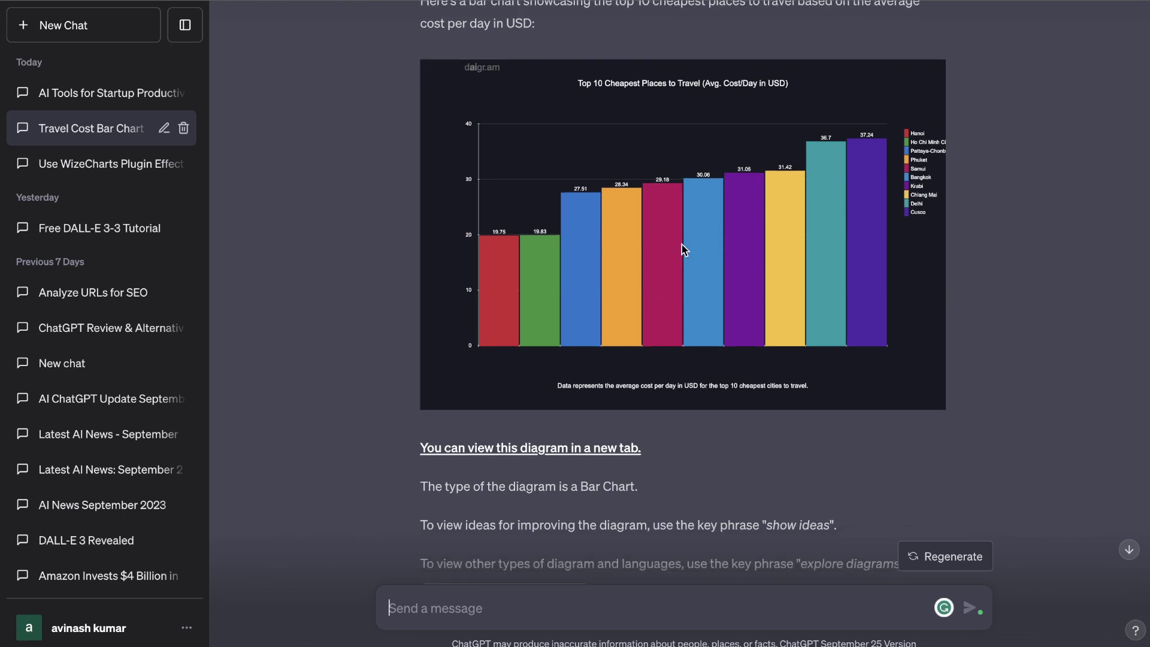
pyautogui.scroll(2, 682, 250)
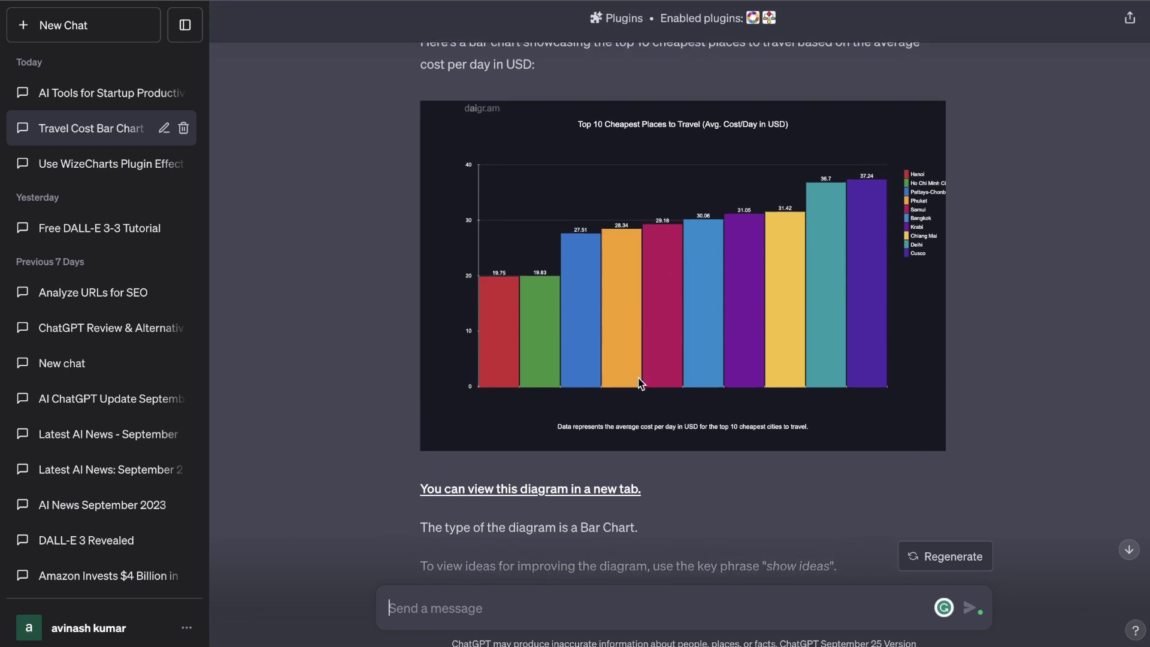
pyautogui.scroll(1, 667, 374)
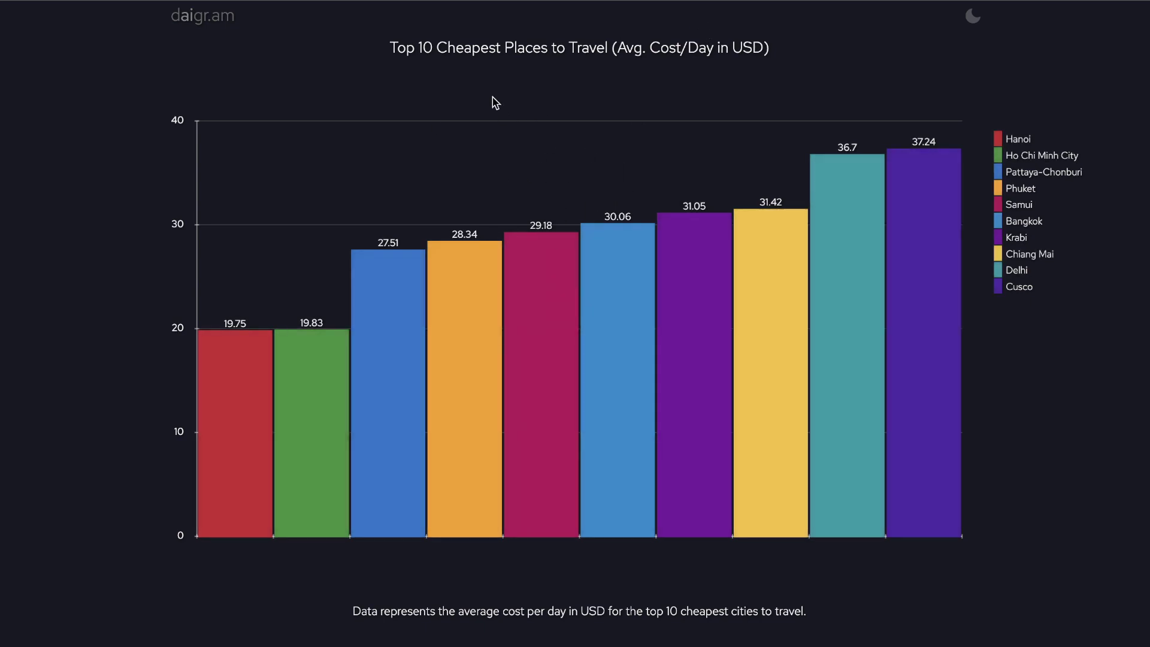
pyautogui.moveTo(390, 47); pyautogui.dragTo(642, 47)
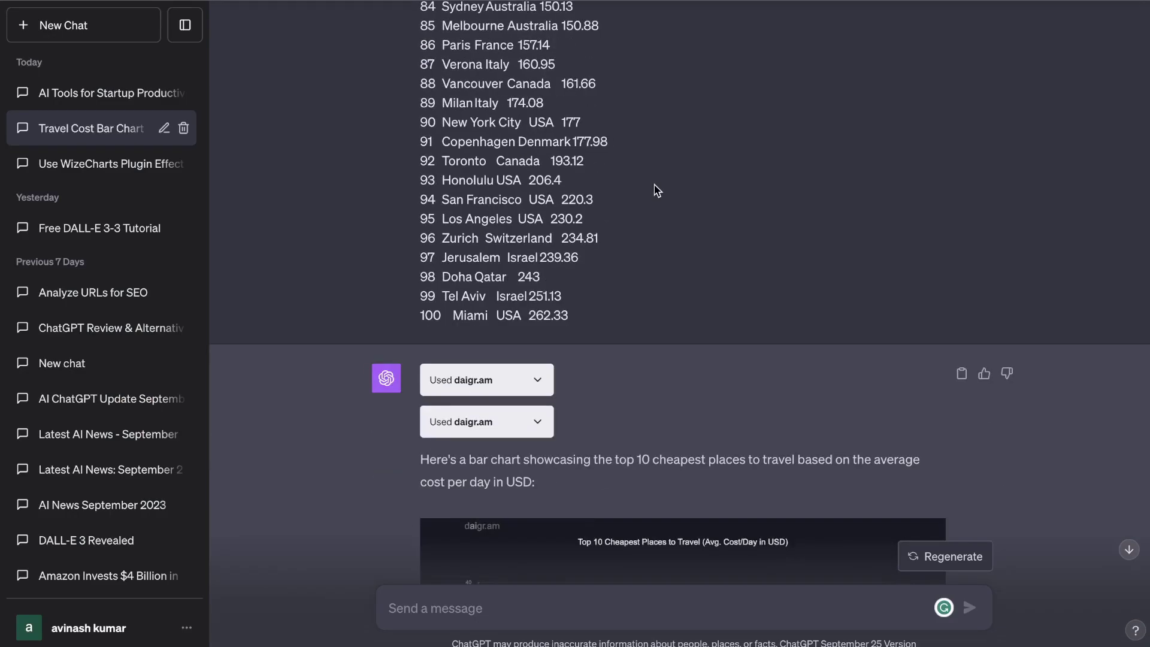
# Scroll past the bar chart conversation and start a new empty GPT-4 chat
pyautogui.scroll(-6, 654, 189)
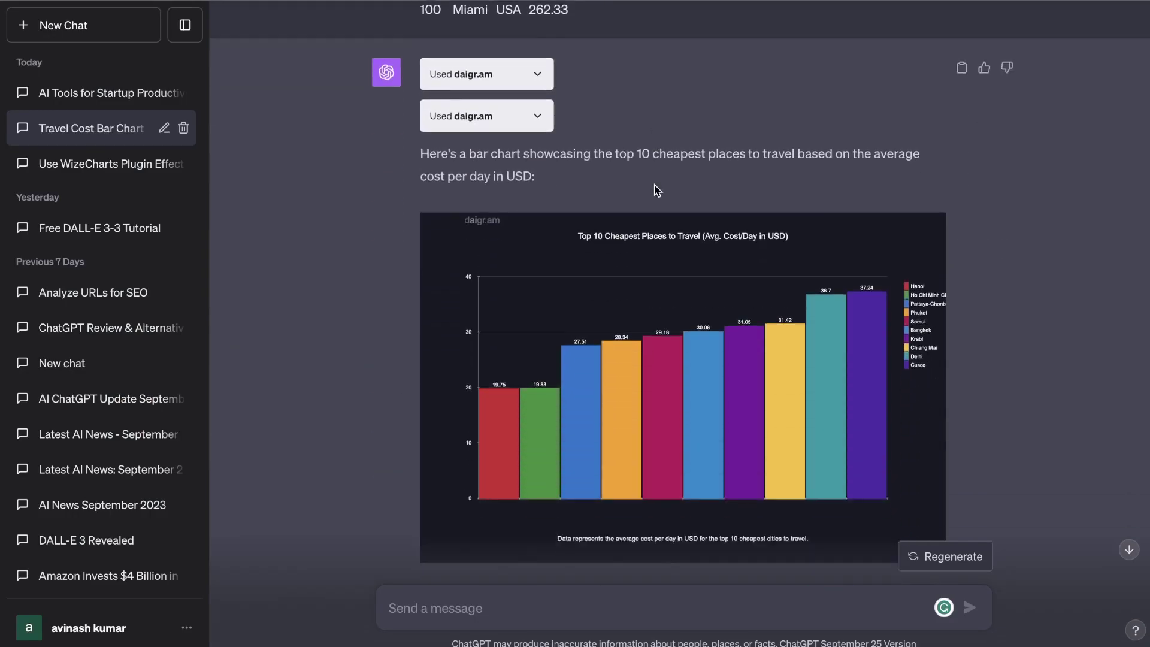
pyautogui.scroll(-1, 655, 190)
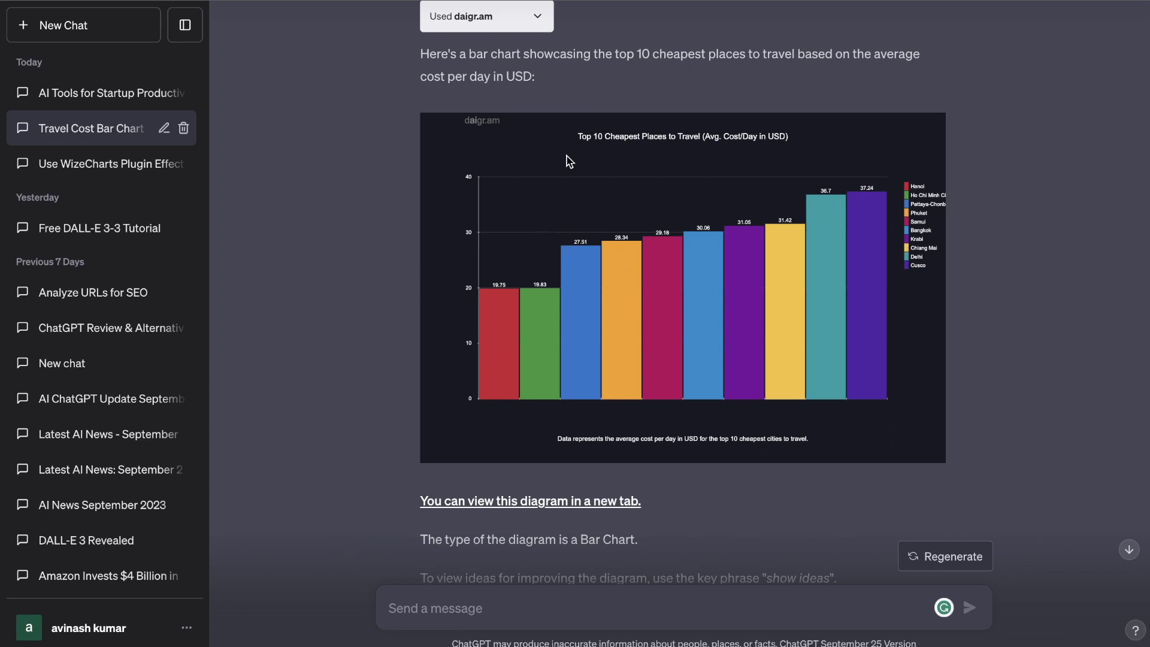
pyautogui.scroll(-1, 569, 162)
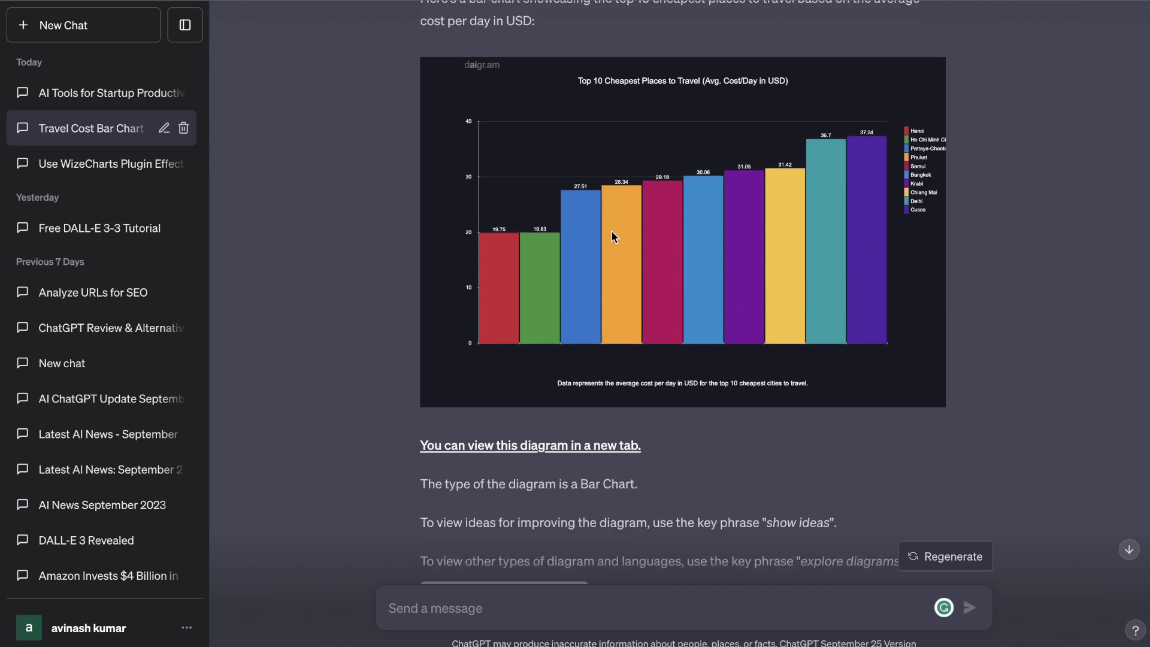
pyautogui.hotkey('ctrl', 'shift', 'o')
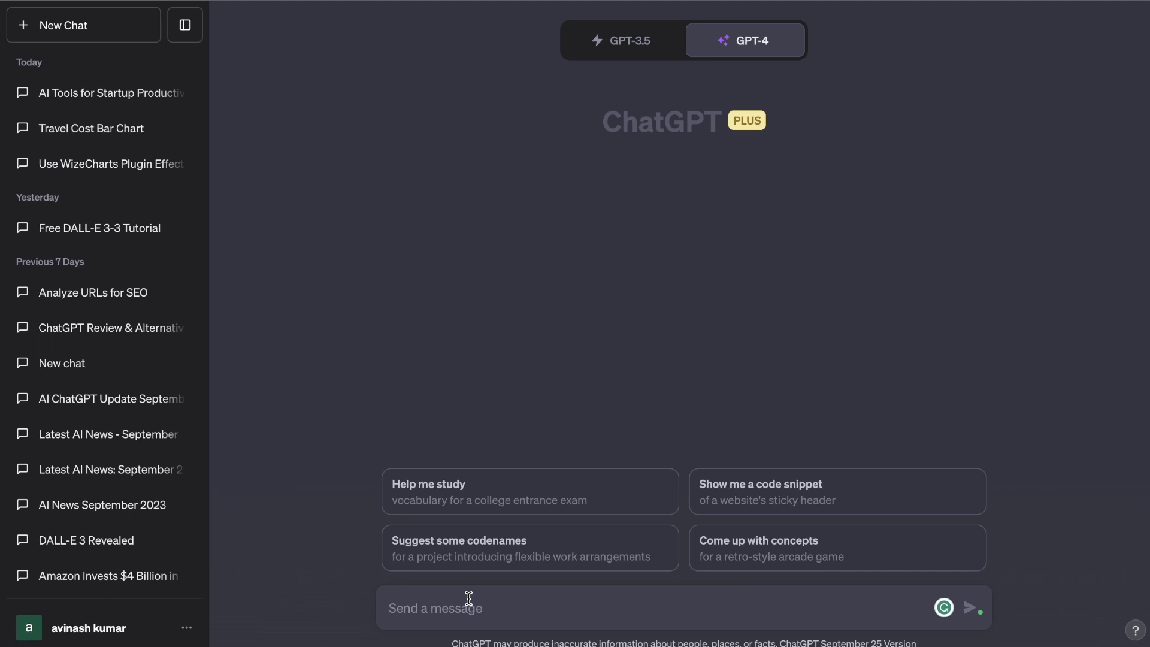
# Ask GPT-4 for chart topic ideas in the AI tools niche and review the suggestions
pyautogui.write('i would like to create a unique and useful chart that websites will reference in my niche. What would be a good topic? I am in the AI tools and software niche')
pyautogui.press('Return')
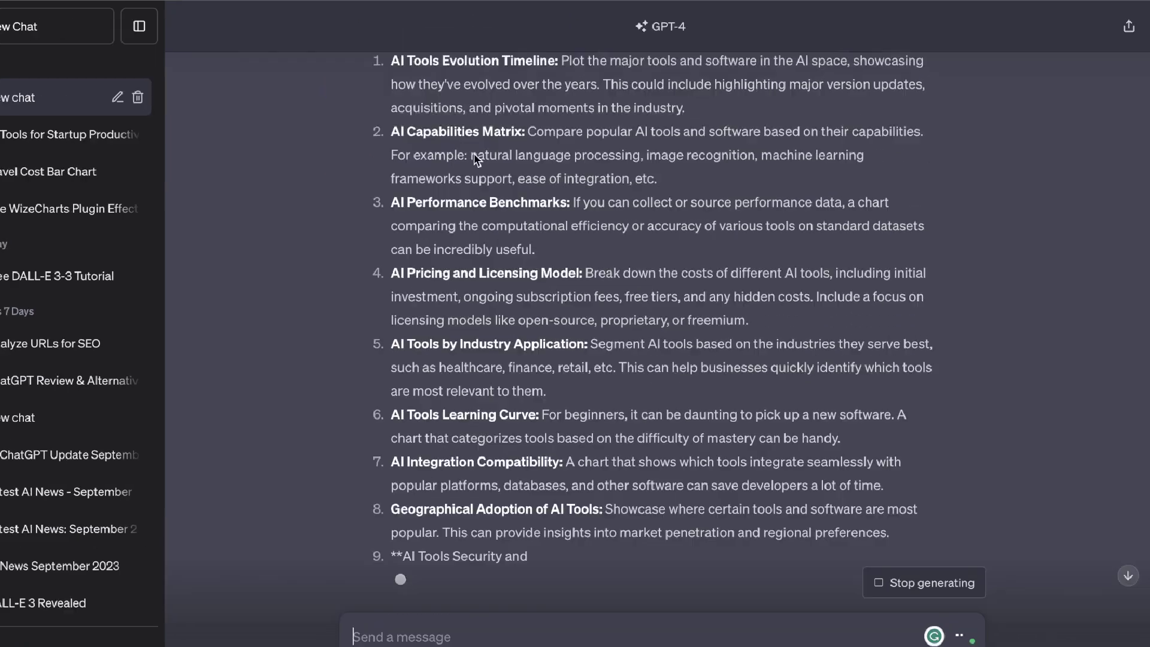
pyautogui.scroll(1, 475, 159)
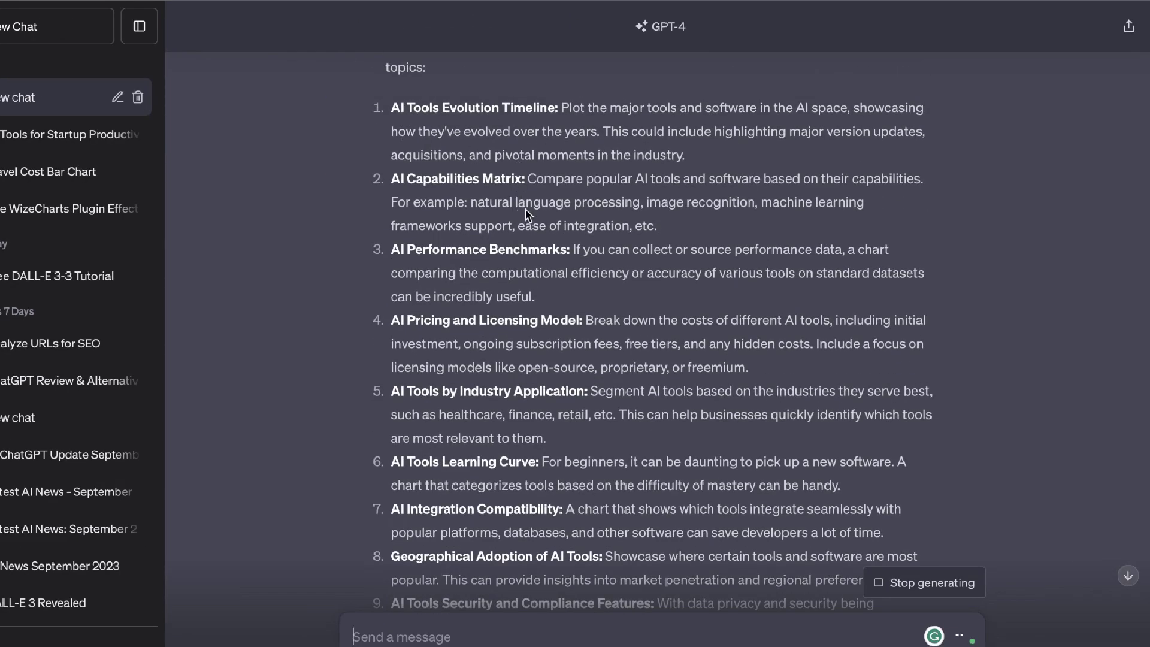
pyautogui.moveTo(569, 249); pyautogui.dragTo(410, 249)
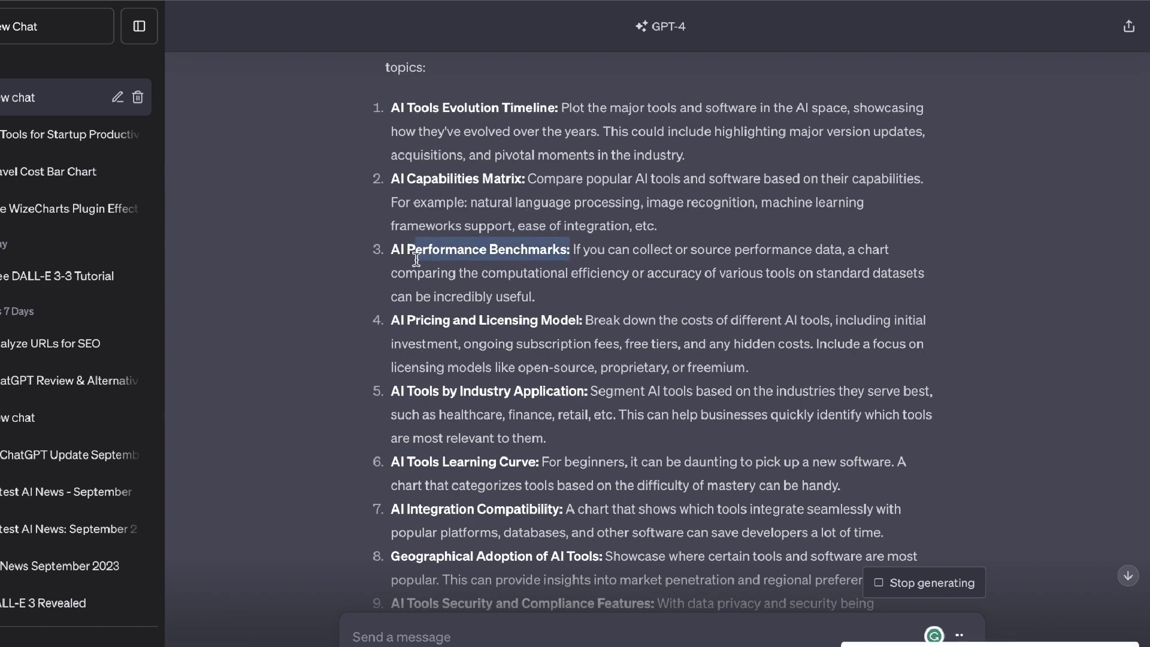
# Select the 'AI Tools Evolution Timeline:' topic title and bring up its context menu
pyautogui.scroll(-1, 573, 329)
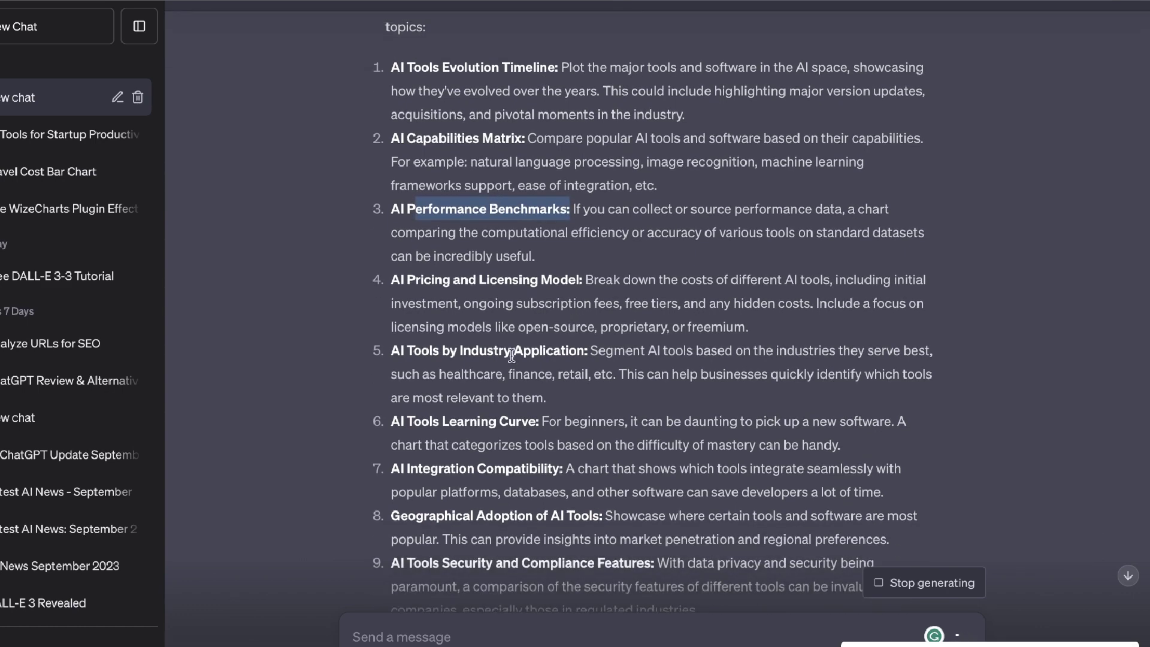
pyautogui.scroll(-1, 567, 378)
pyautogui.scroll(-1, 545, 413)
pyautogui.scroll(-3, 545, 404)
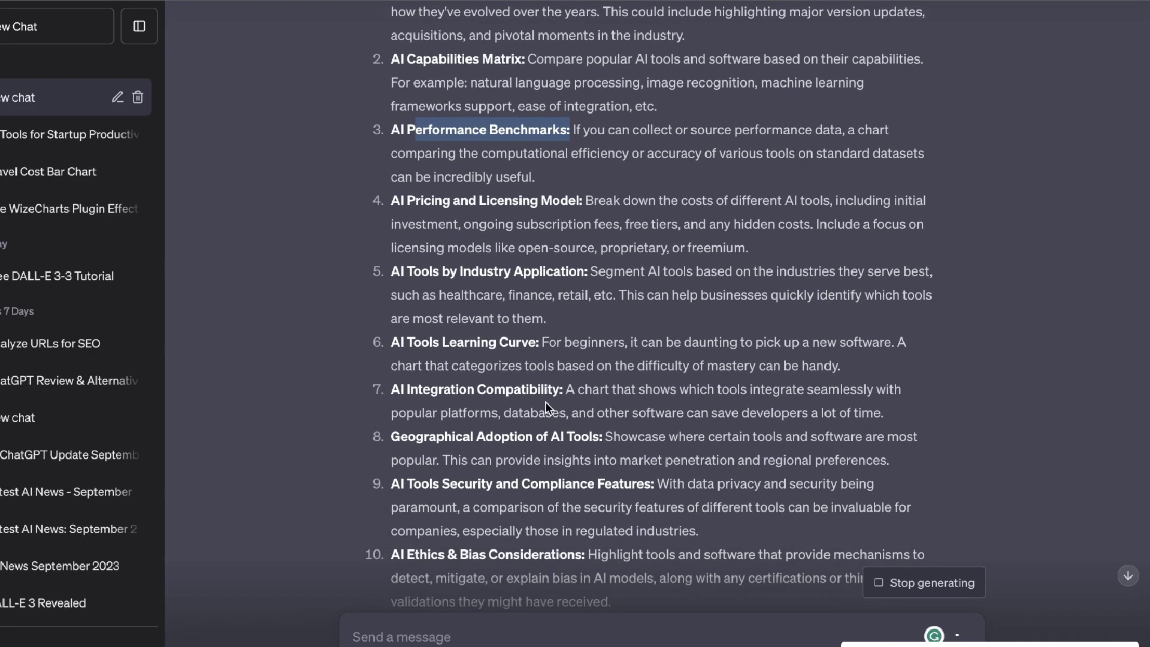
pyautogui.scroll(-6, 545, 401)
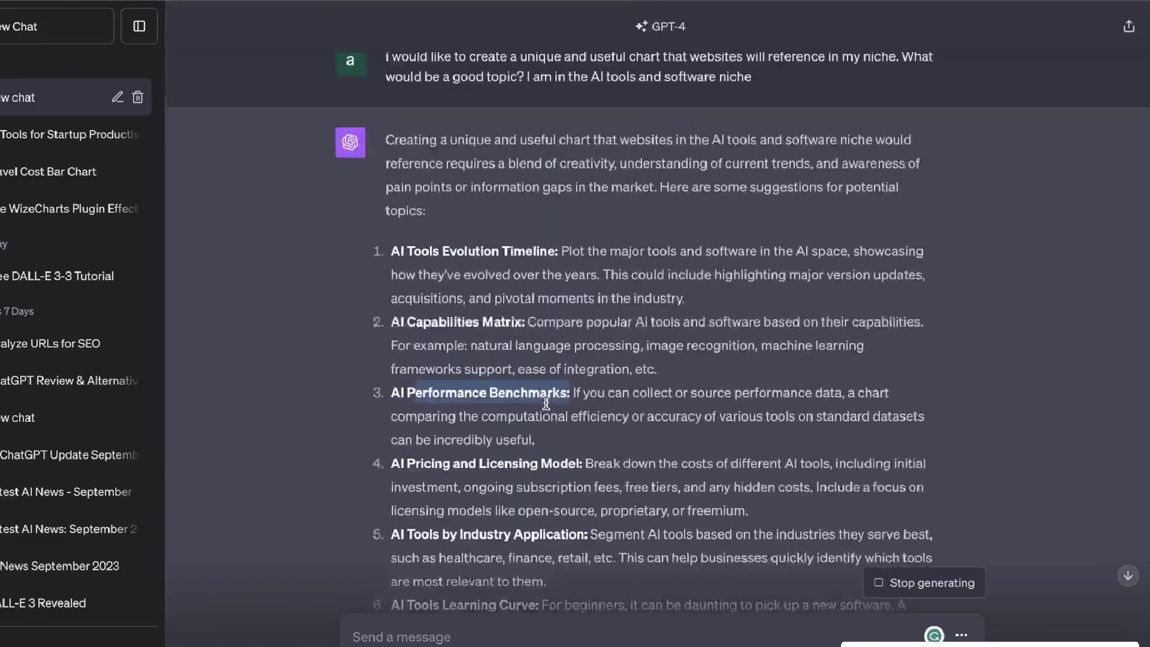
pyautogui.scroll(1, 545, 403)
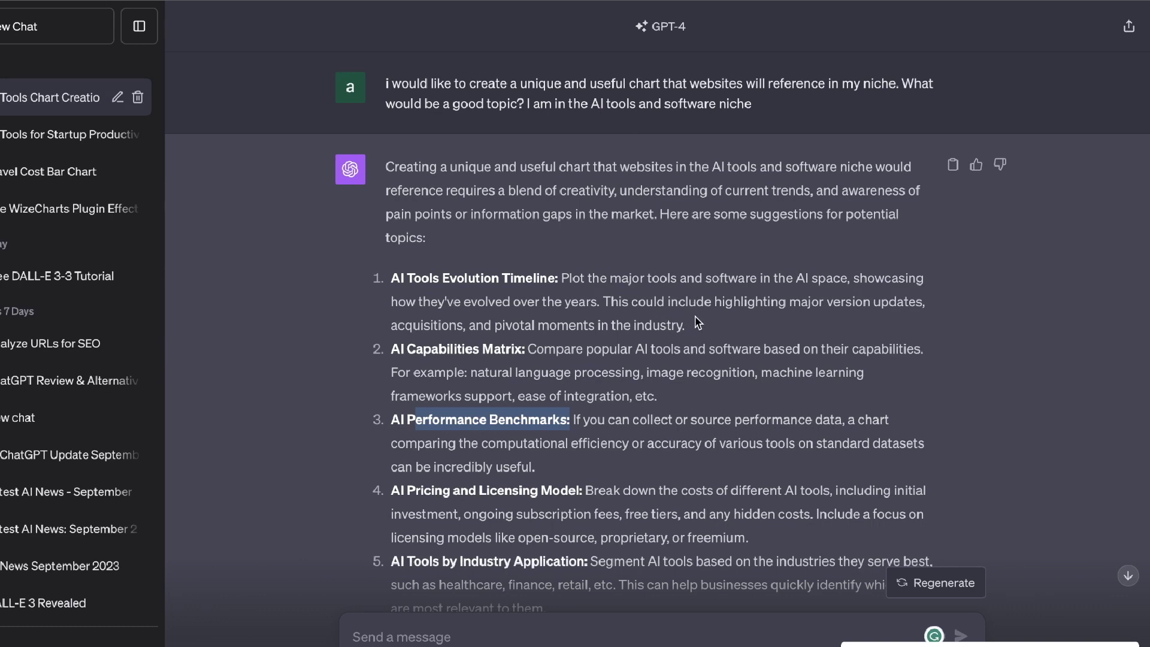
pyautogui.moveTo(566, 279); pyautogui.dragTo(391, 280)
pyautogui.rightClick(411, 280)
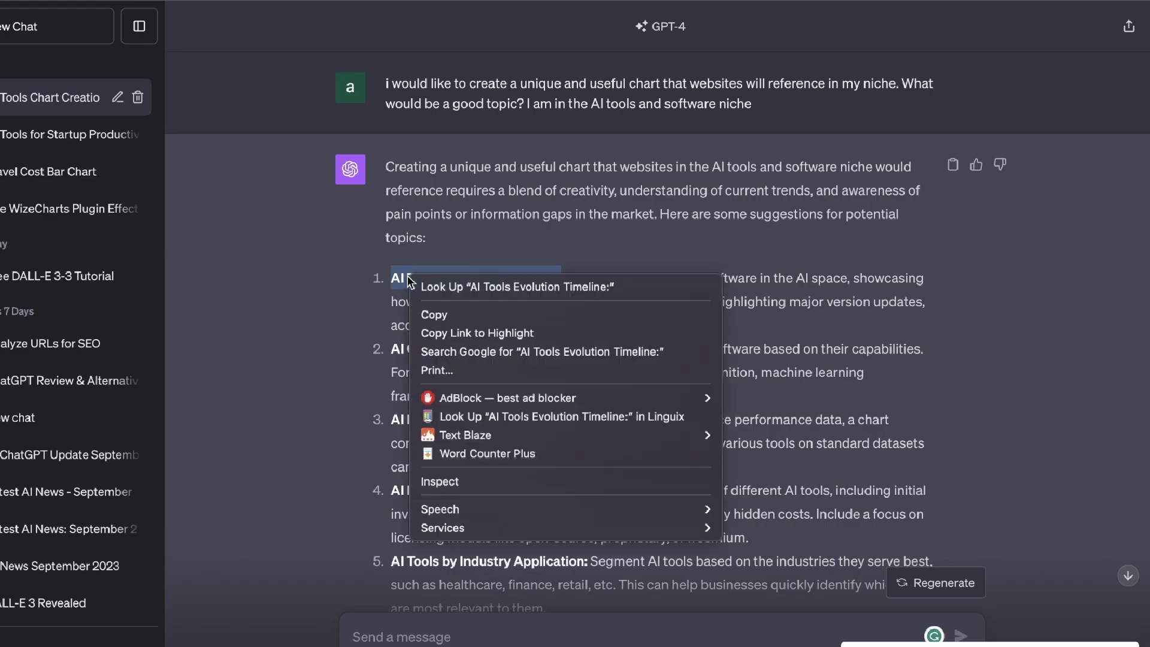
# Copy the title and search Google for 'AI Tools Evolution Timeline' without the colon
pyautogui.click(438, 314)
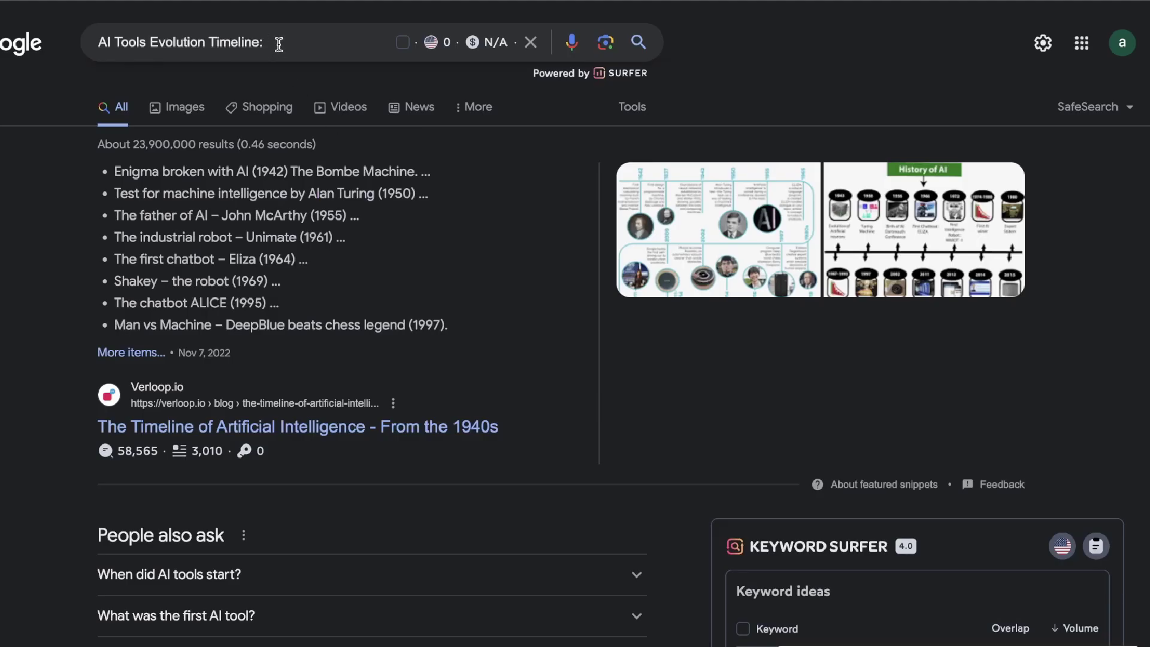
pyautogui.click(277, 41)
pyautogui.press('BackSpace')
pyautogui.press('Return')
# Open Verloop's 'The Timeline of Artificial Intelligence – From the 1940s' article from the results
pyautogui.scroll(-5, 379, 313)
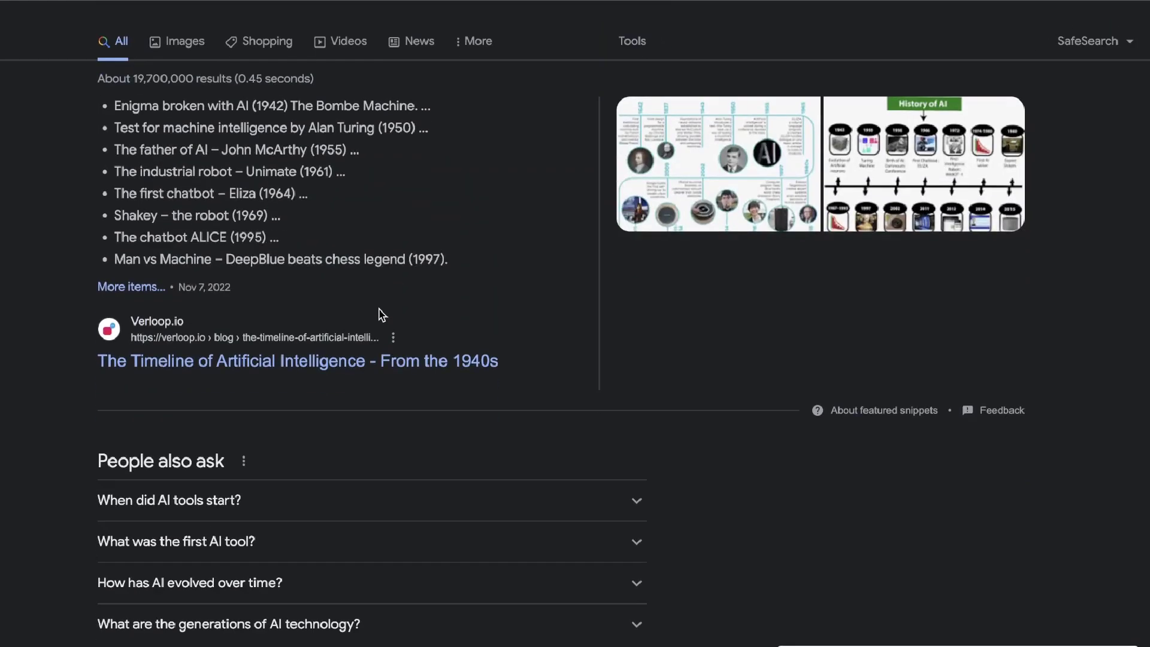
pyautogui.scroll(-3, 378, 282)
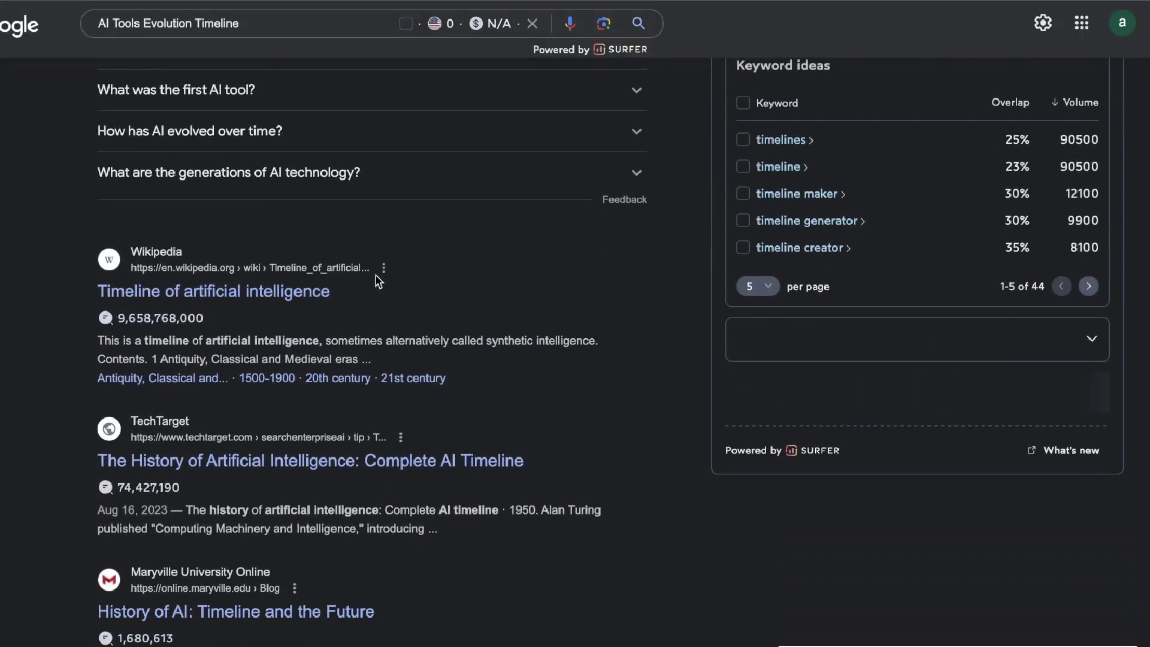
pyautogui.scroll(8, 378, 282)
pyautogui.scroll(-2, 377, 282)
pyautogui.scroll(2, 377, 282)
pyautogui.click(250, 440)
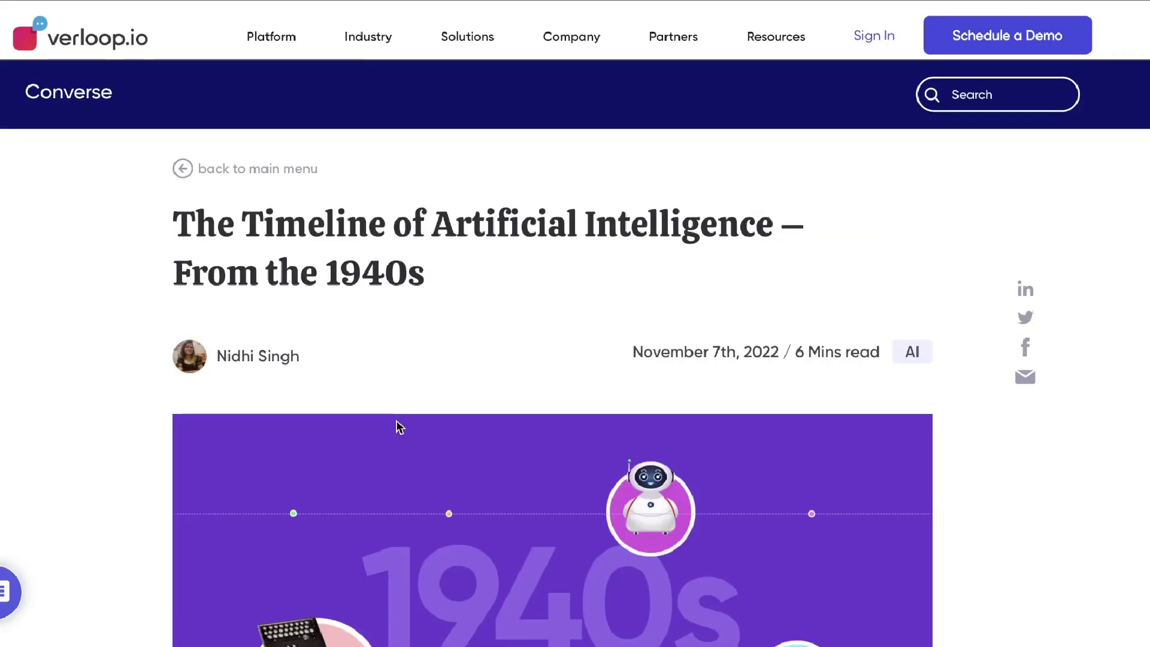
pyautogui.scroll(-4, 399, 426)
pyautogui.scroll(-15, 398, 427)
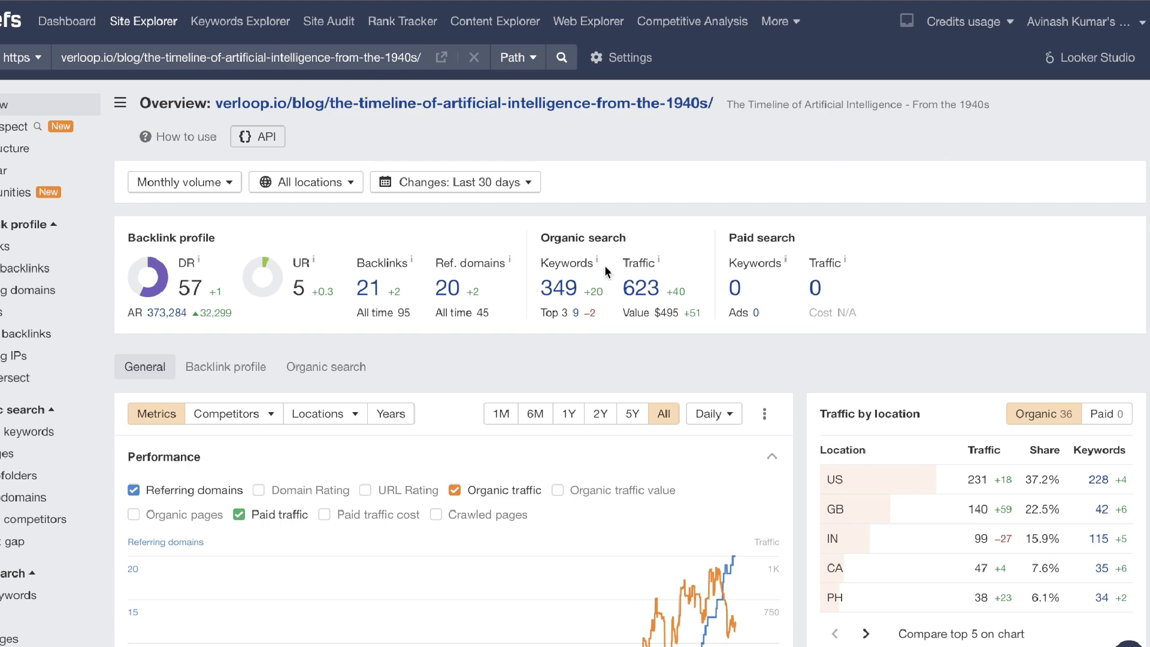
# Review the 21 backlinks for the verloop.io article in Ahrefs Site Explorer
pyautogui.scroll(-1, 608, 272)
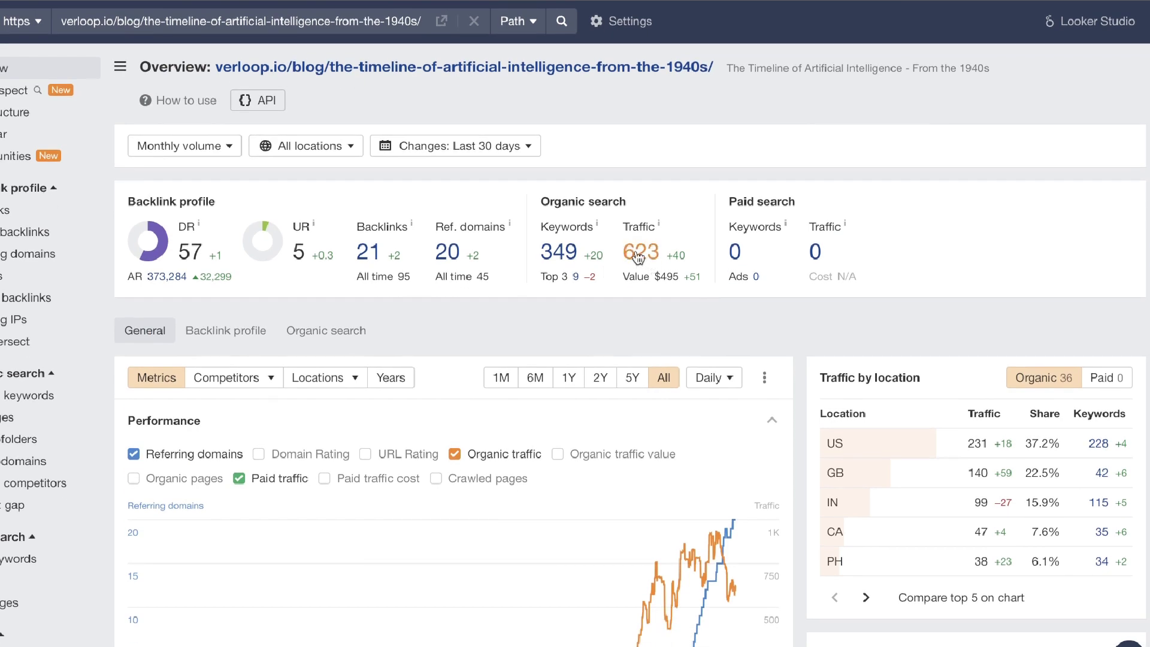
pyautogui.scroll(-1, 629, 252)
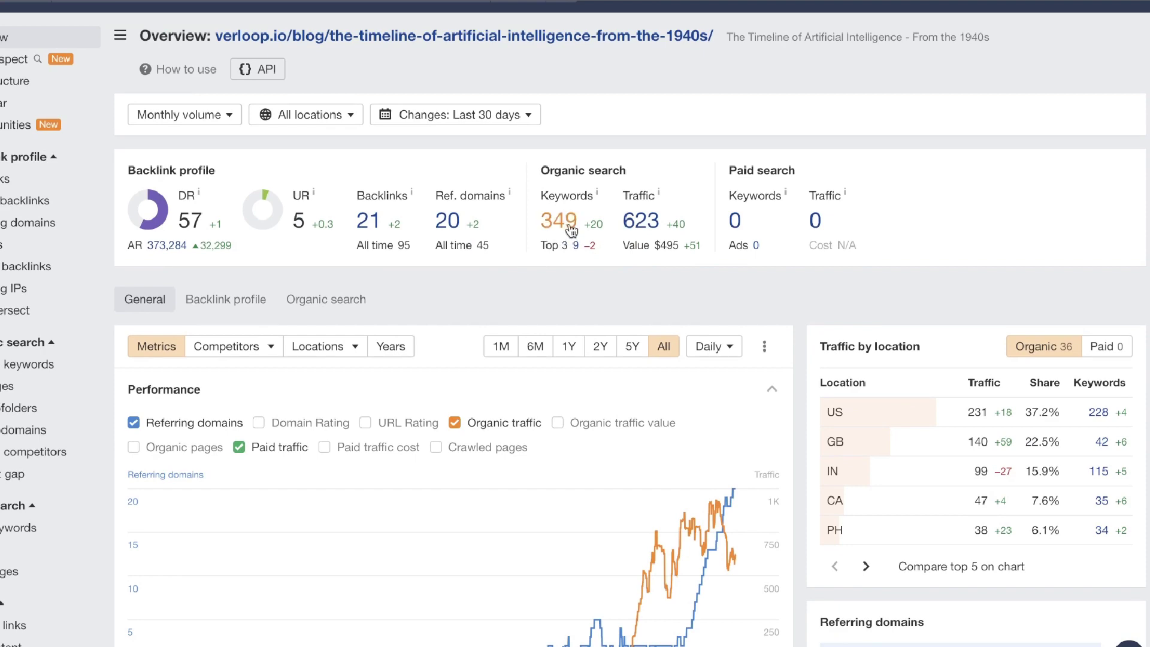
pyautogui.click(375, 223)
pyautogui.scroll(-3, 417, 274)
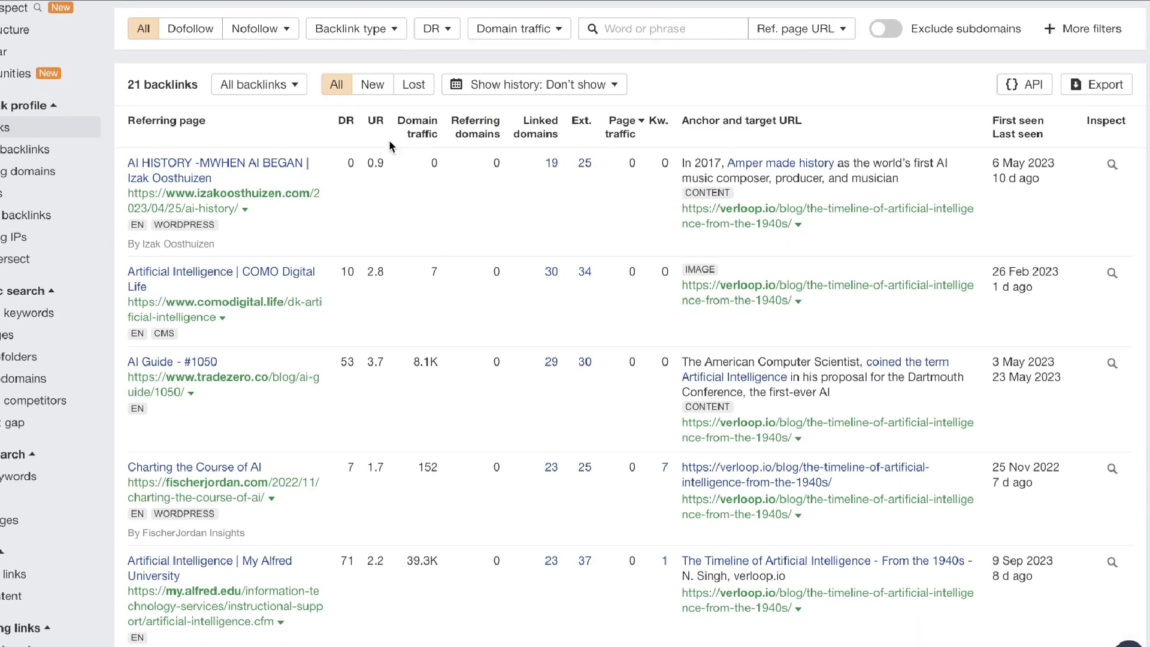
pyautogui.scroll(2, 529, 166)
pyautogui.scroll(-1, 528, 166)
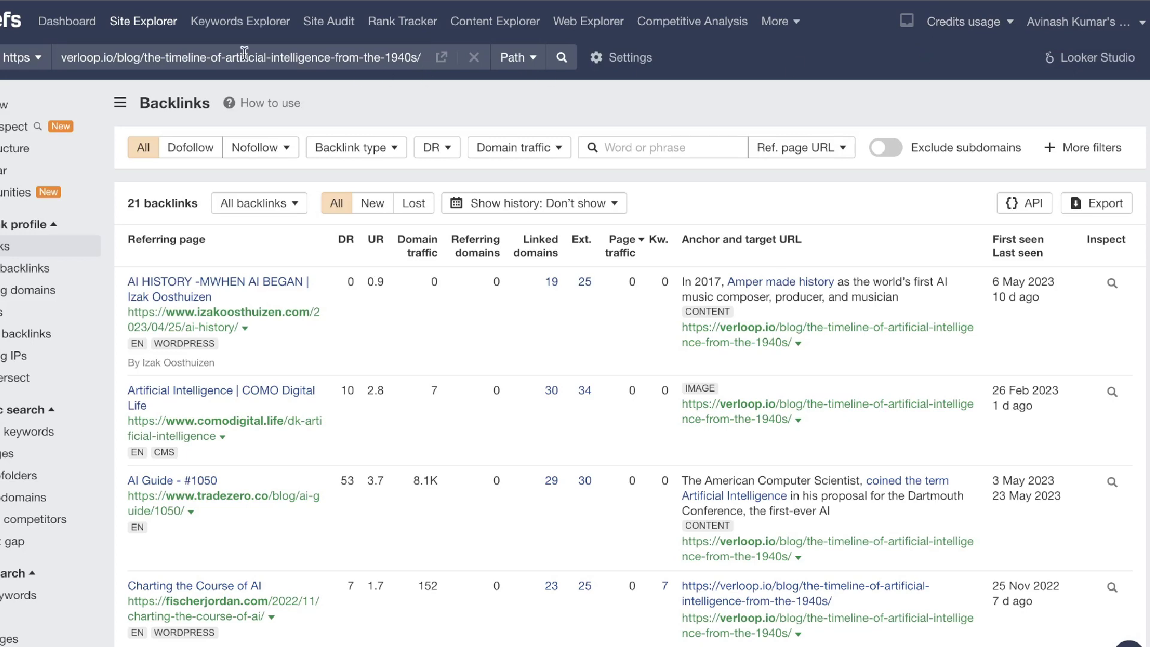
pyautogui.scroll(-1, 455, 185)
pyautogui.scroll(-1, 454, 184)
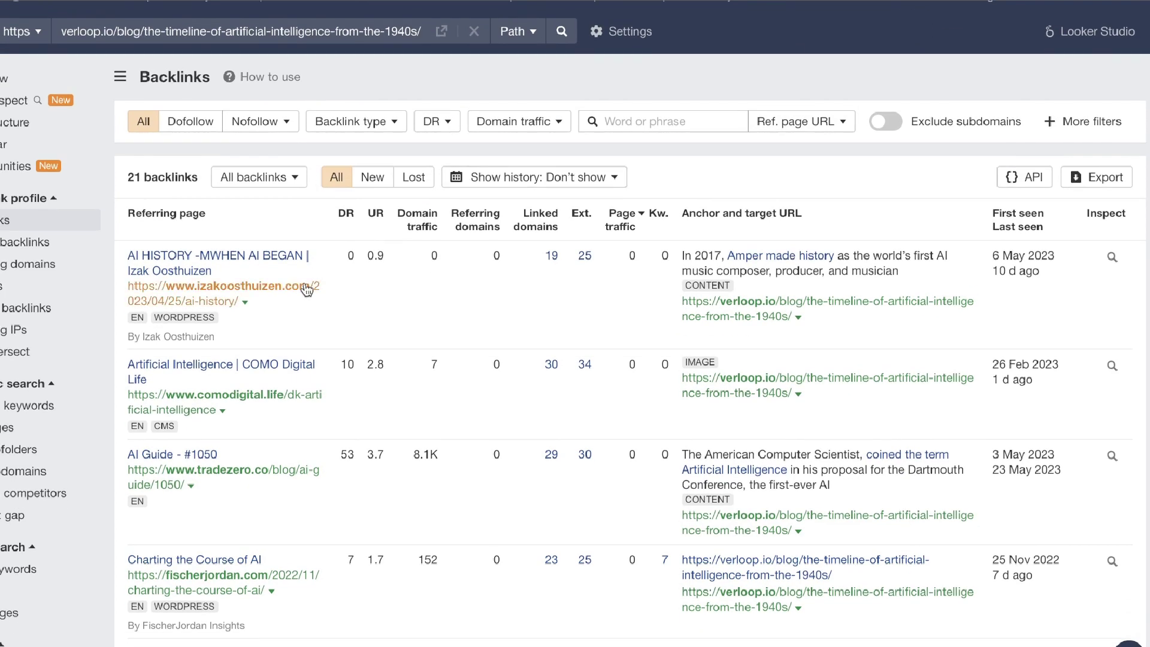
pyautogui.scroll(-3, 370, 282)
pyautogui.scroll(-5, 370, 285)
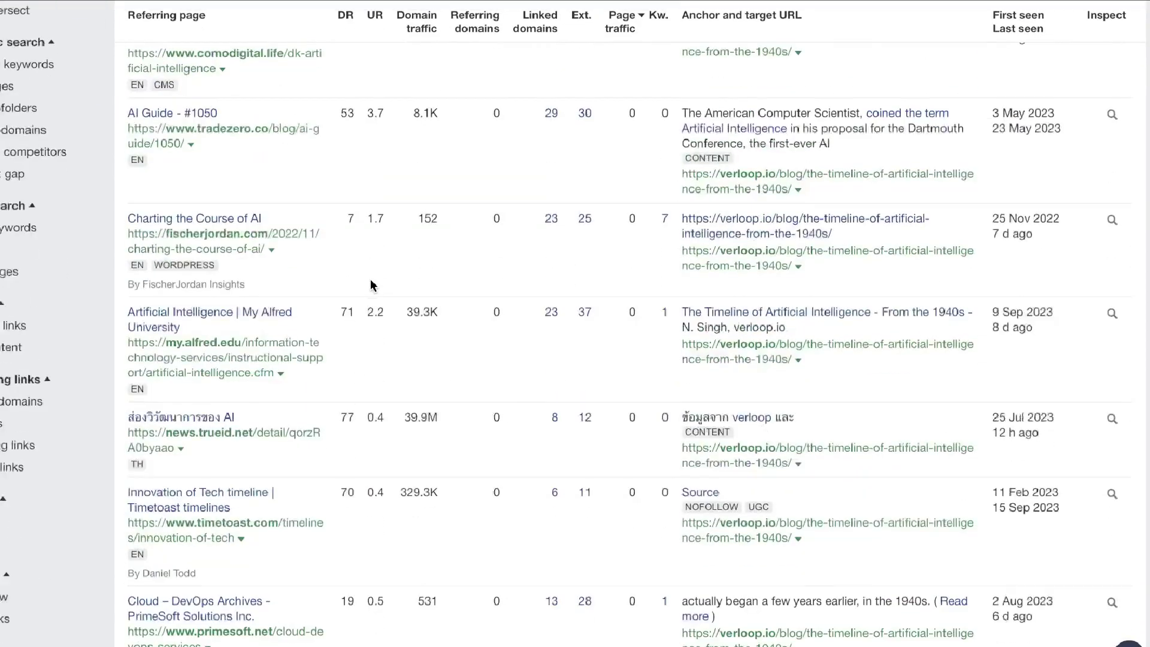
pyautogui.scroll(8, 419, 263)
pyautogui.scroll(-1, 420, 216)
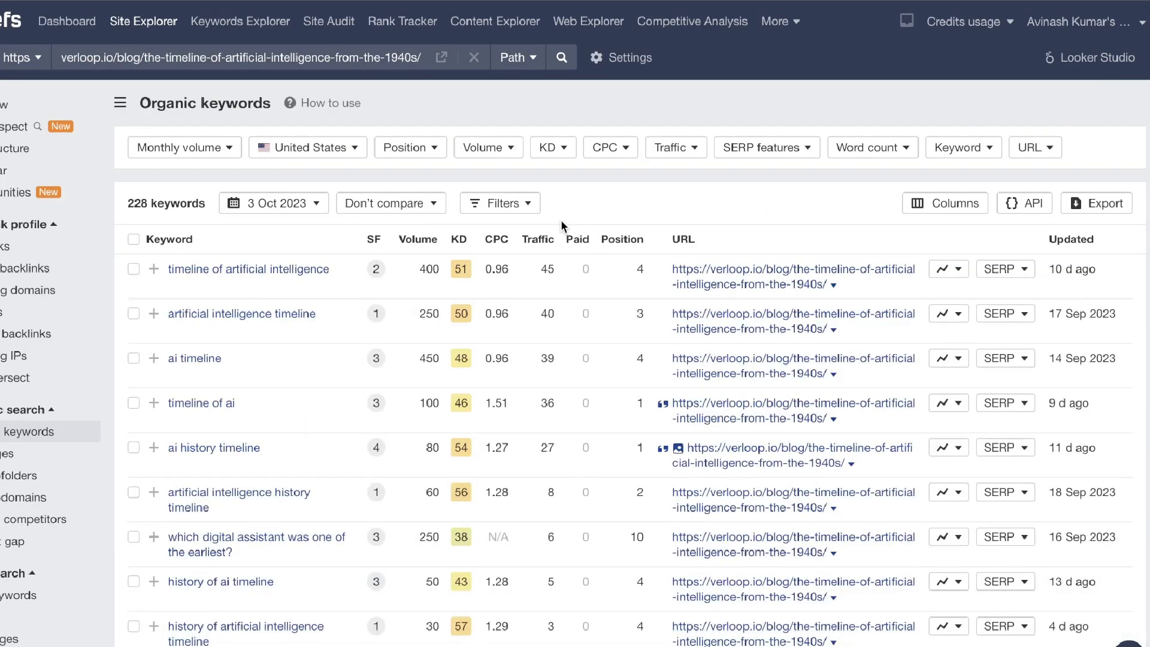
pyautogui.scroll(-1, 316, 287)
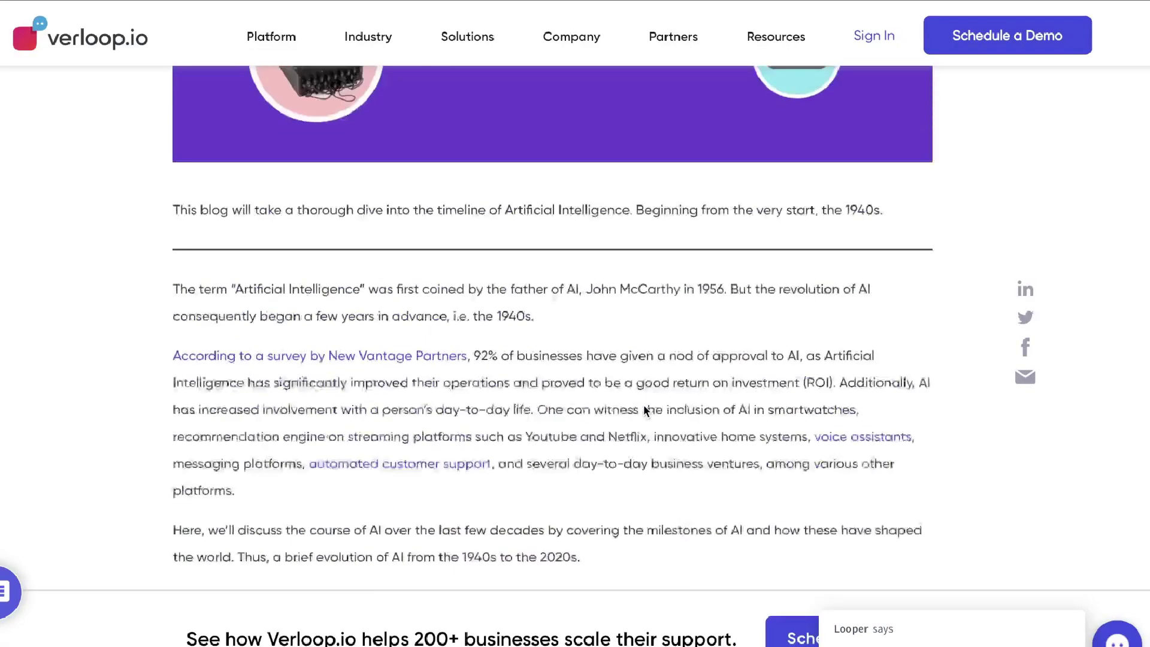
# Read through the verloop.io AI timeline article to the end
pyautogui.scroll(-5, 643, 407)
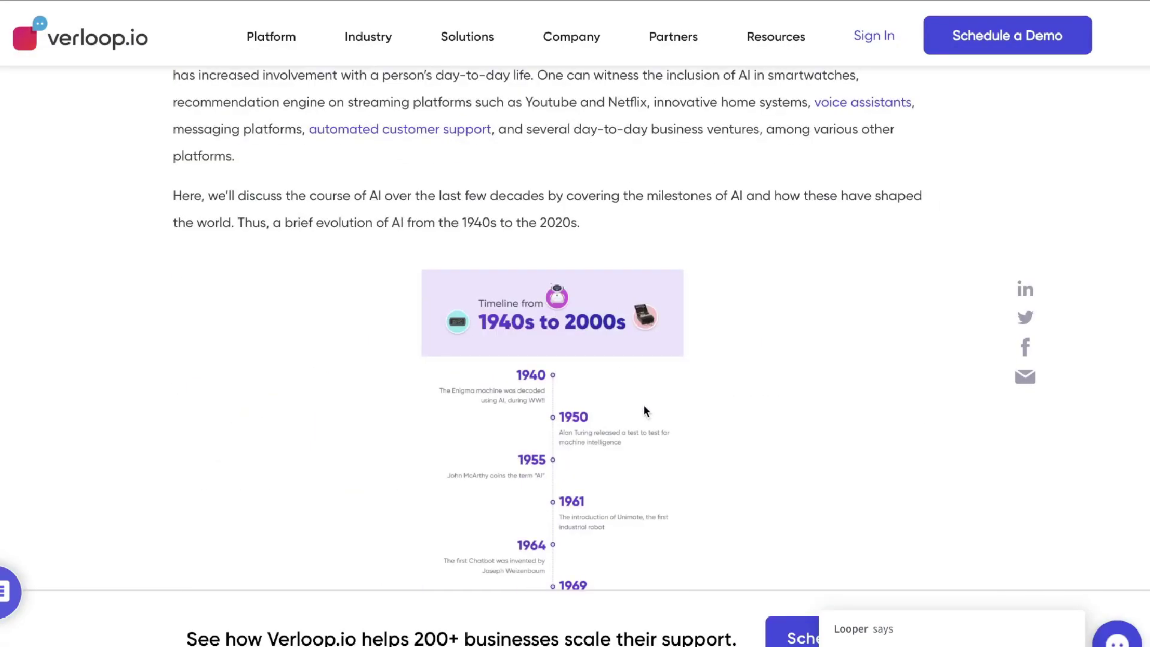
pyautogui.scroll(-3, 644, 410)
pyautogui.scroll(-10, 645, 409)
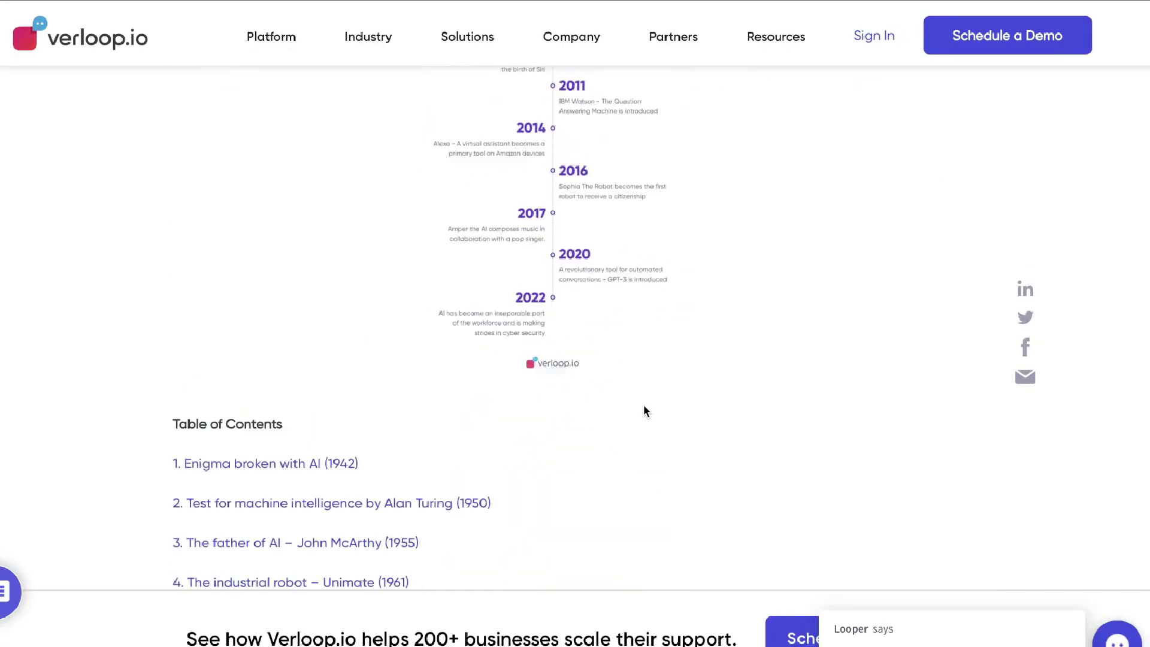
pyautogui.scroll(-12, 644, 410)
pyautogui.scroll(-12, 645, 410)
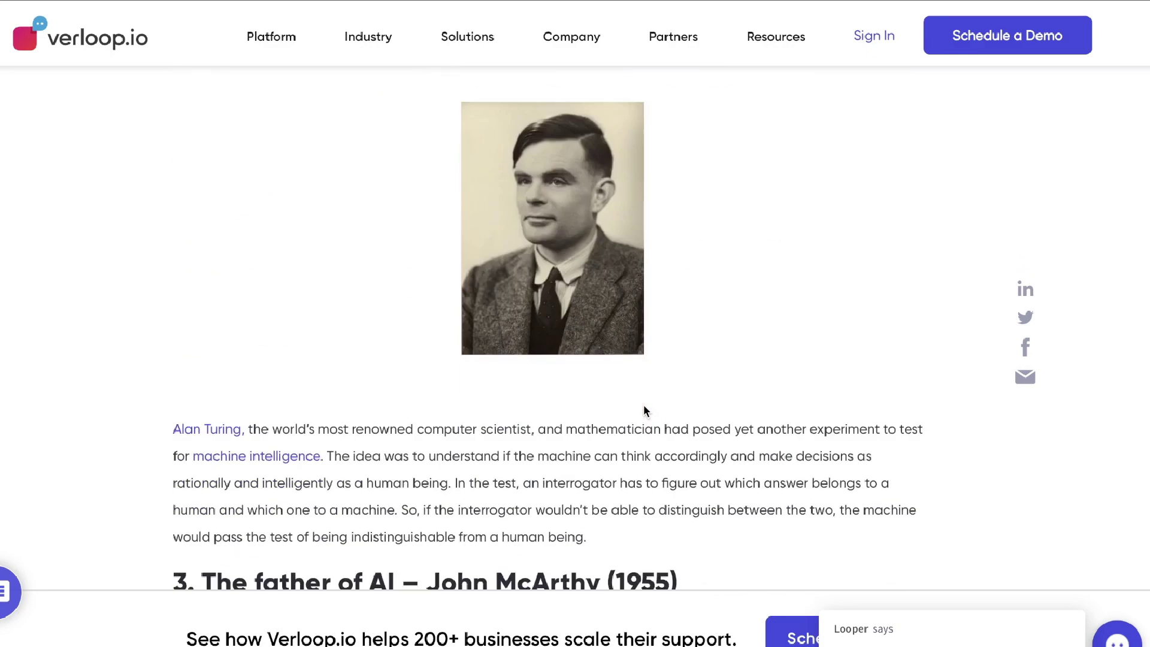
pyautogui.scroll(-12, 645, 410)
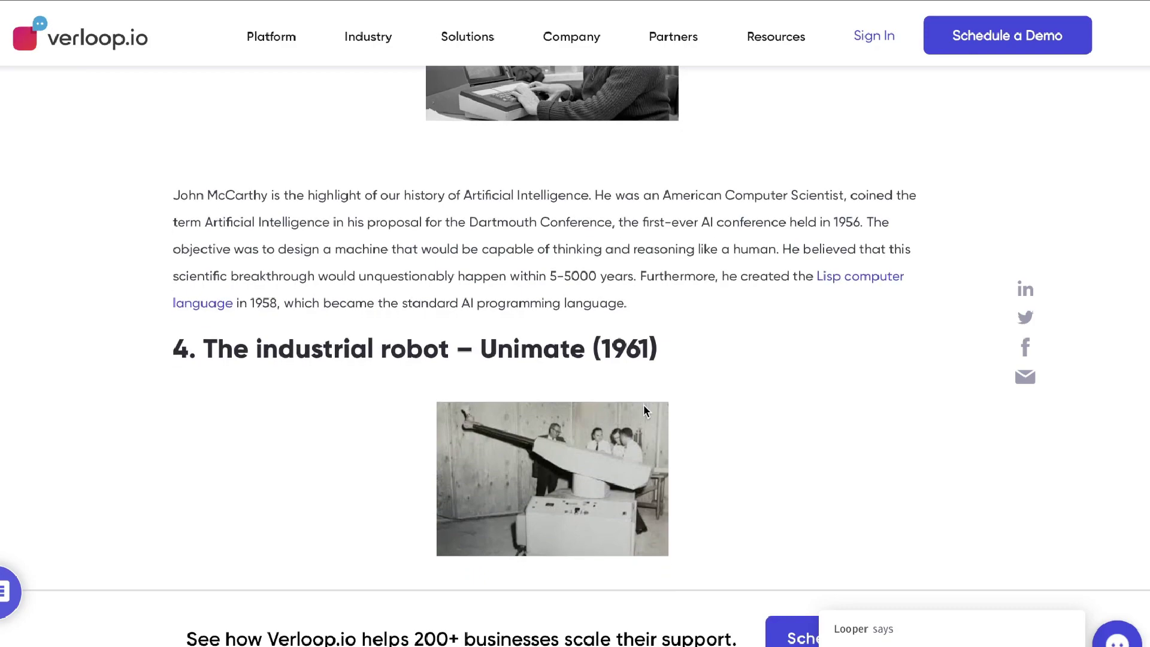
pyautogui.scroll(-15, 645, 409)
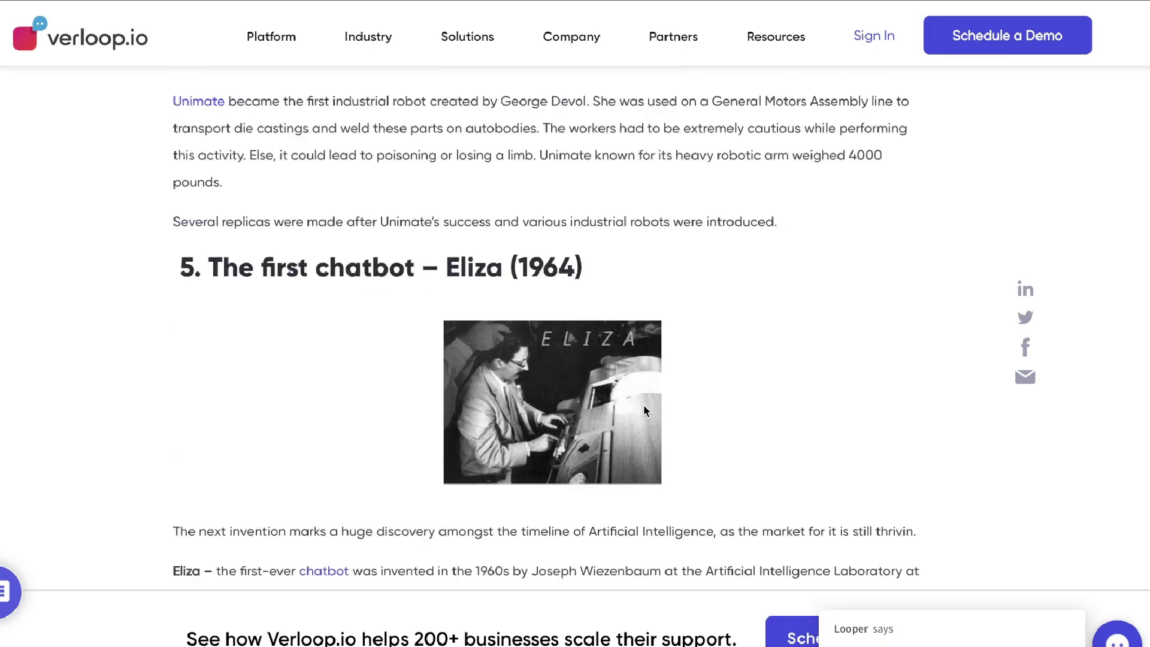
pyautogui.scroll(-7, 407, 209)
pyautogui.scroll(-10, 378, 306)
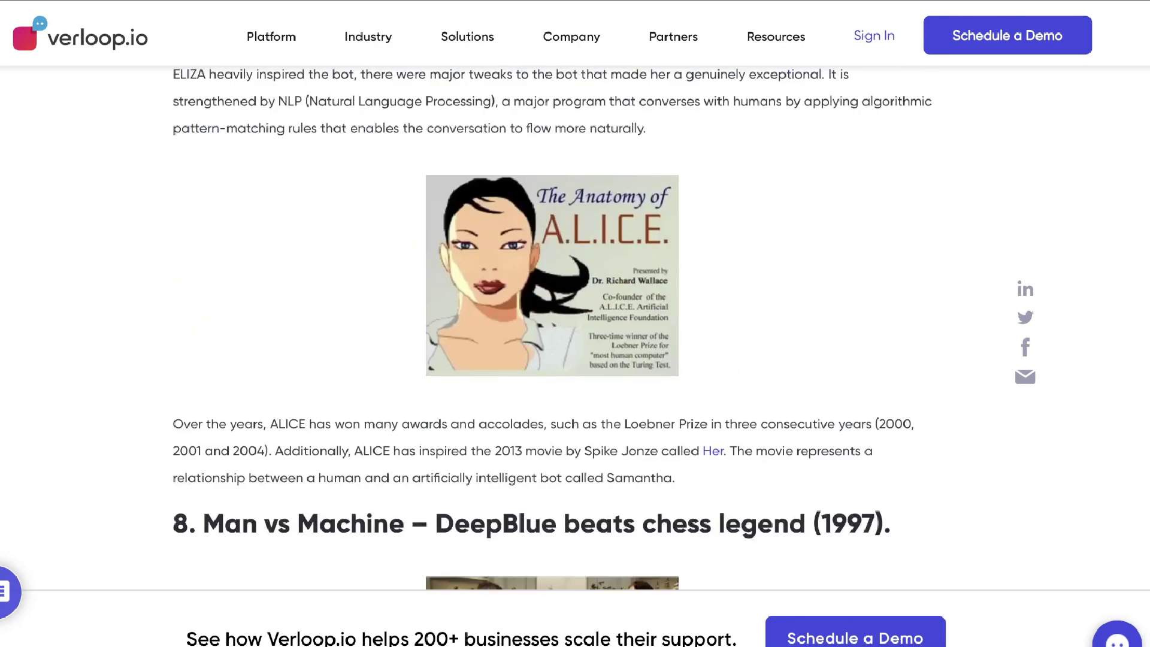
# Go back to the Google results for AI tools evolution timeline and scan them
pyautogui.hotkey('alt', 'Left')
pyautogui.scroll(-9, 191, 349)
pyautogui.scroll(-3, 190, 349)
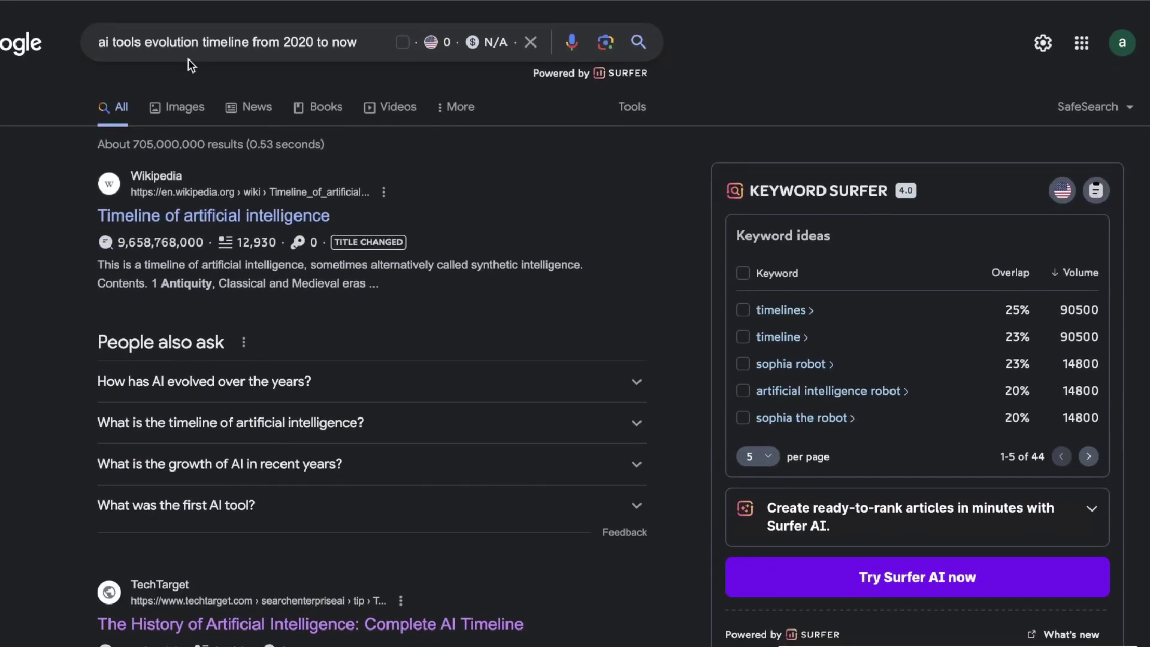
# Open the TechTarget AI history timeline article and select its text
pyautogui.scroll(-7, 397, 161)
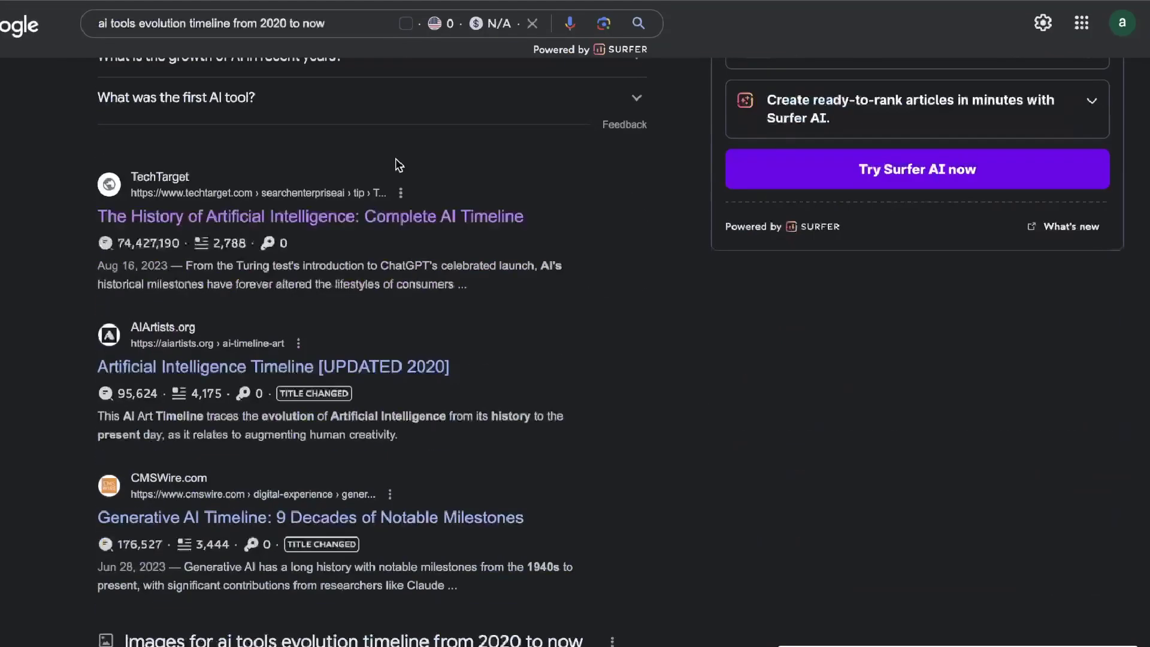
pyautogui.click(346, 216)
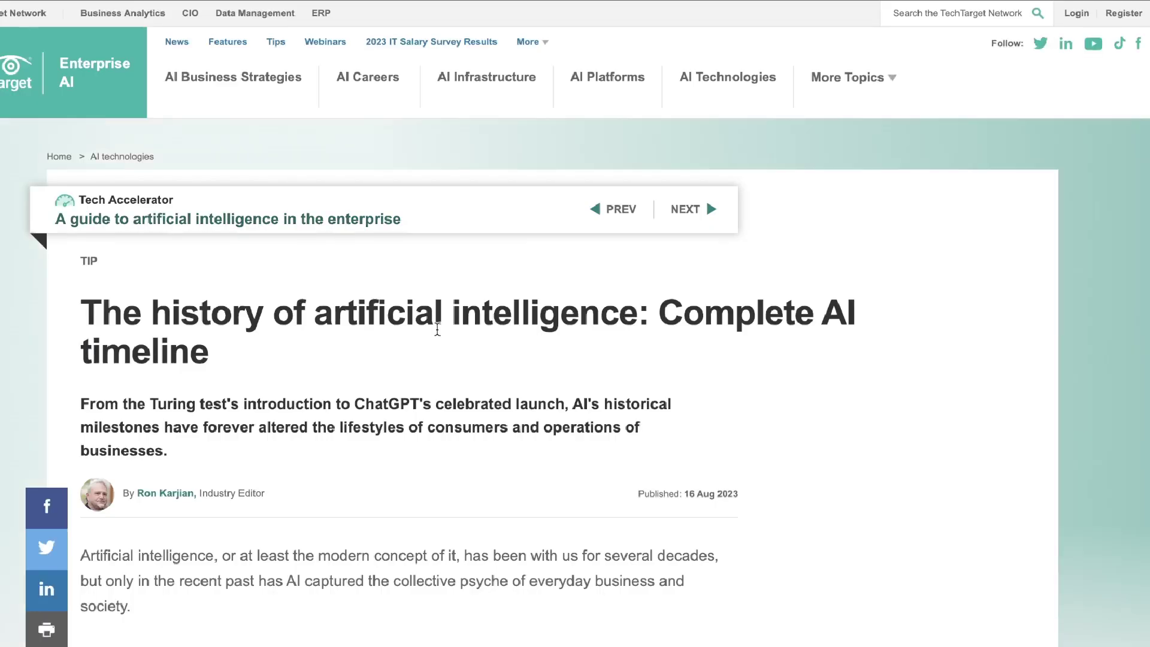
pyautogui.scroll(-20, 437, 329)
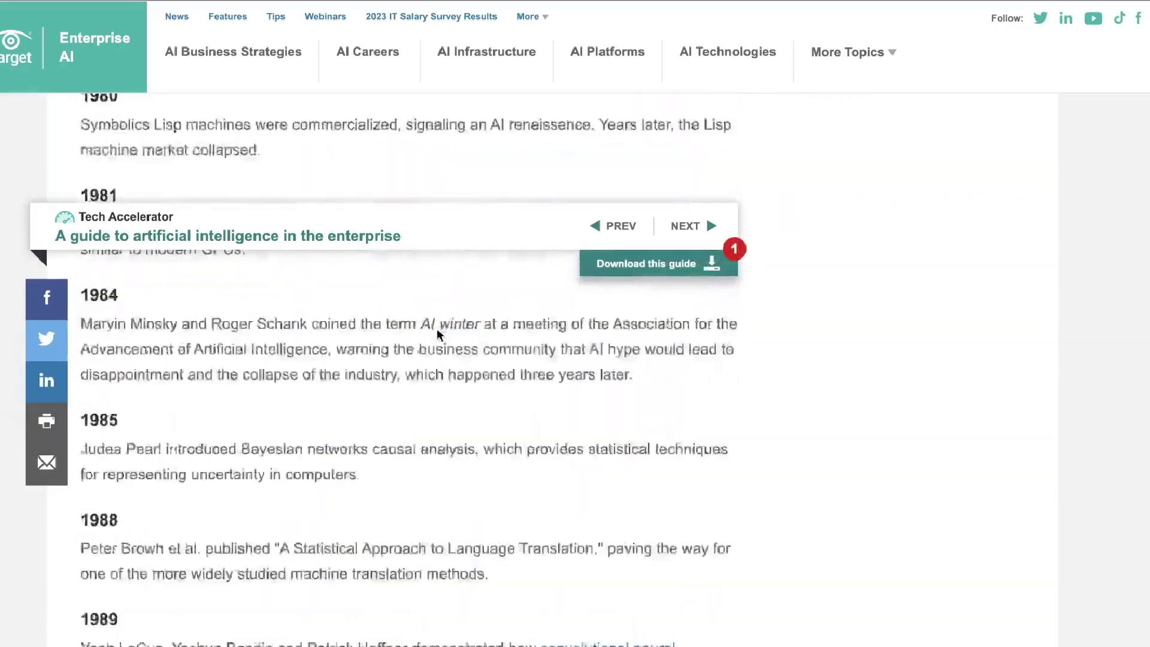
pyautogui.scroll(-20, 437, 333)
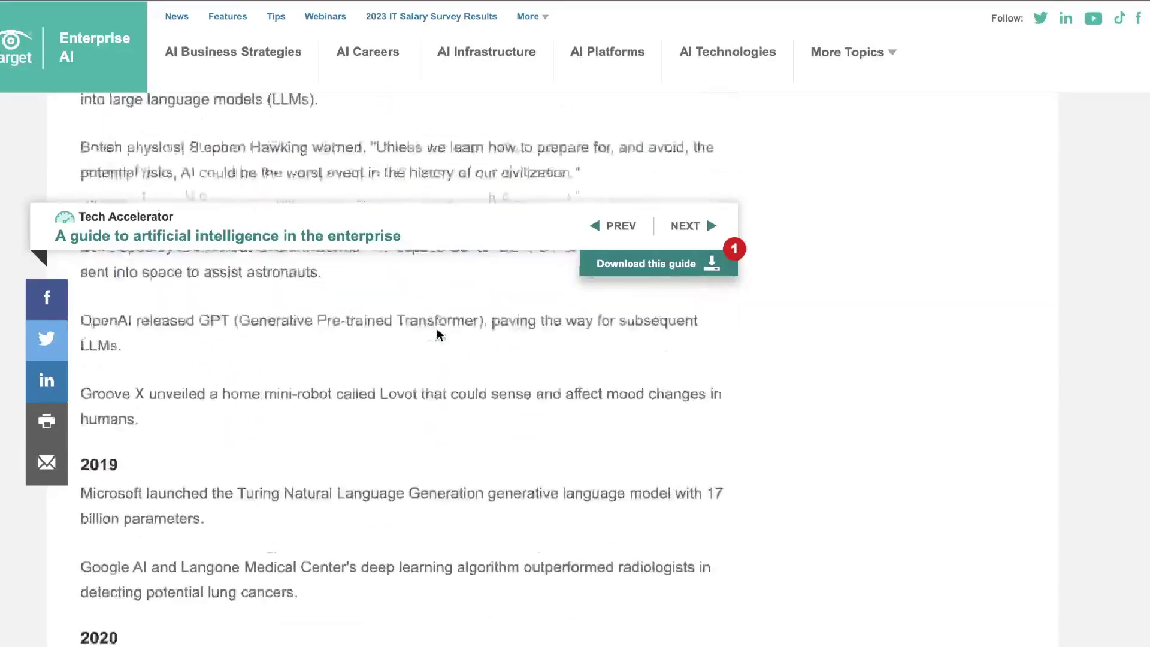
pyautogui.scroll(-20, 437, 334)
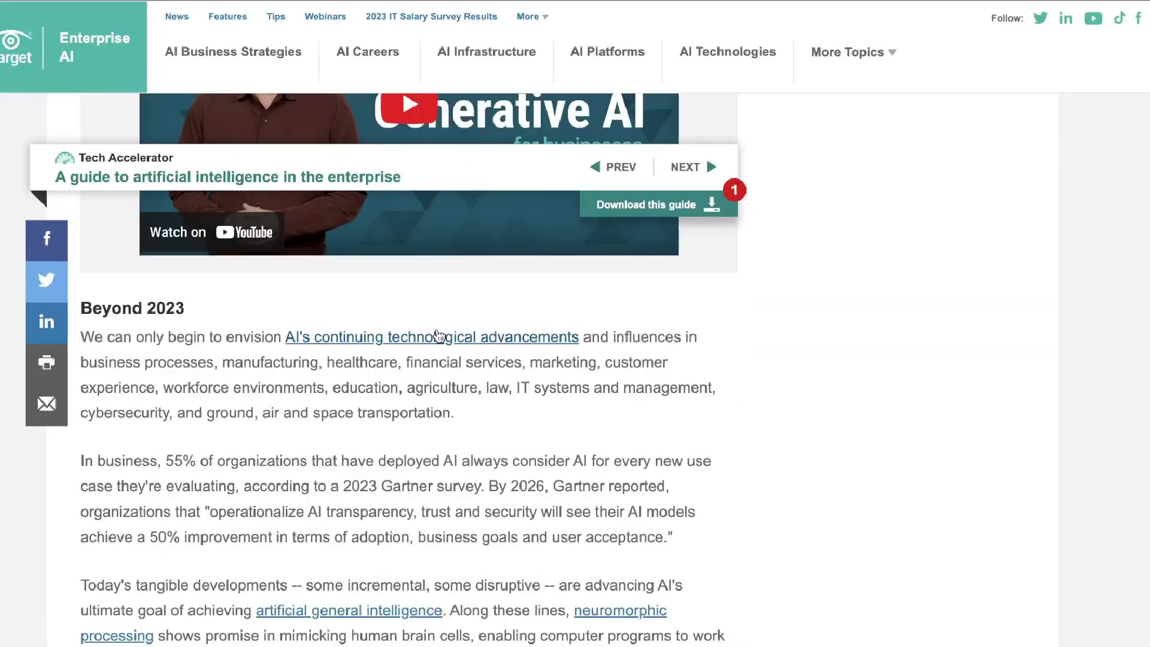
pyautogui.scroll(-5, 438, 336)
pyautogui.moveTo(614, 397); pyautogui.dragTo(525, 297)
pyautogui.scroll(20, 526, 294)
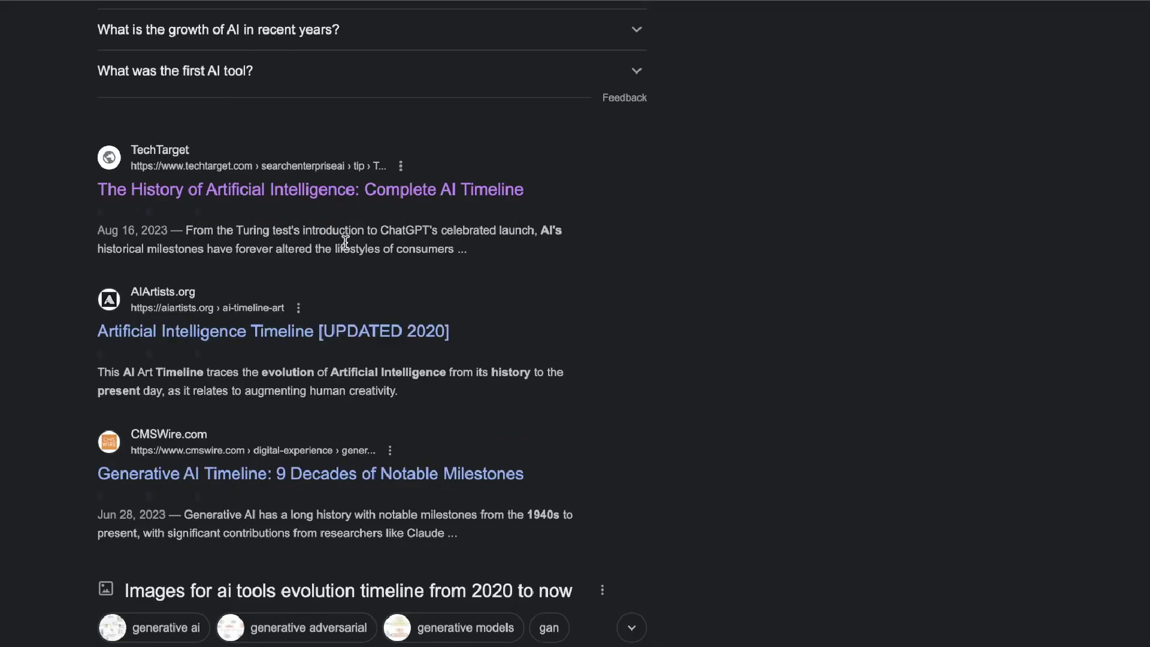
# Select the future section text in the AIArtists.org AI timeline article
pyautogui.scroll(2, 345, 242)
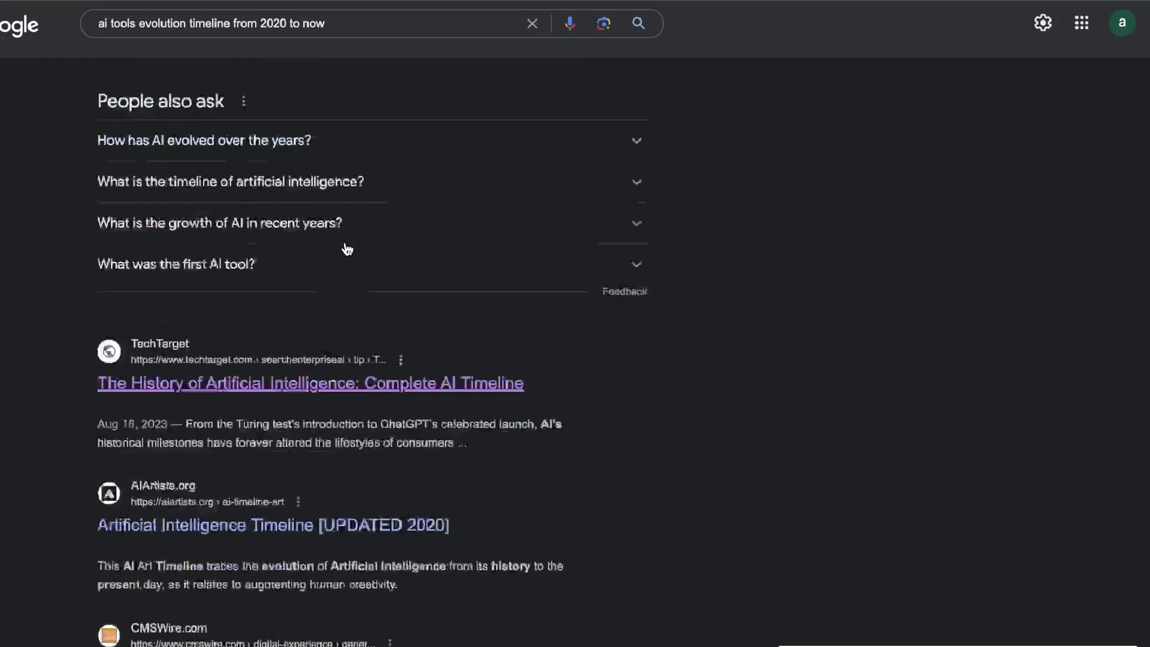
pyautogui.scroll(-3, 344, 249)
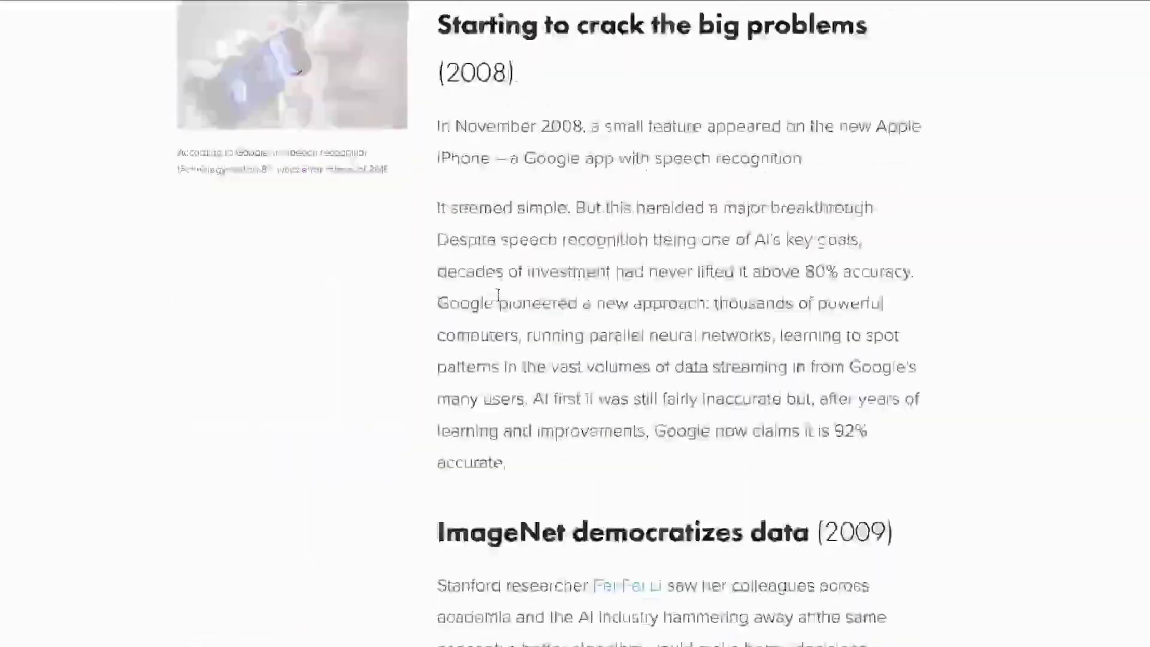
pyautogui.scroll(-20, 499, 300)
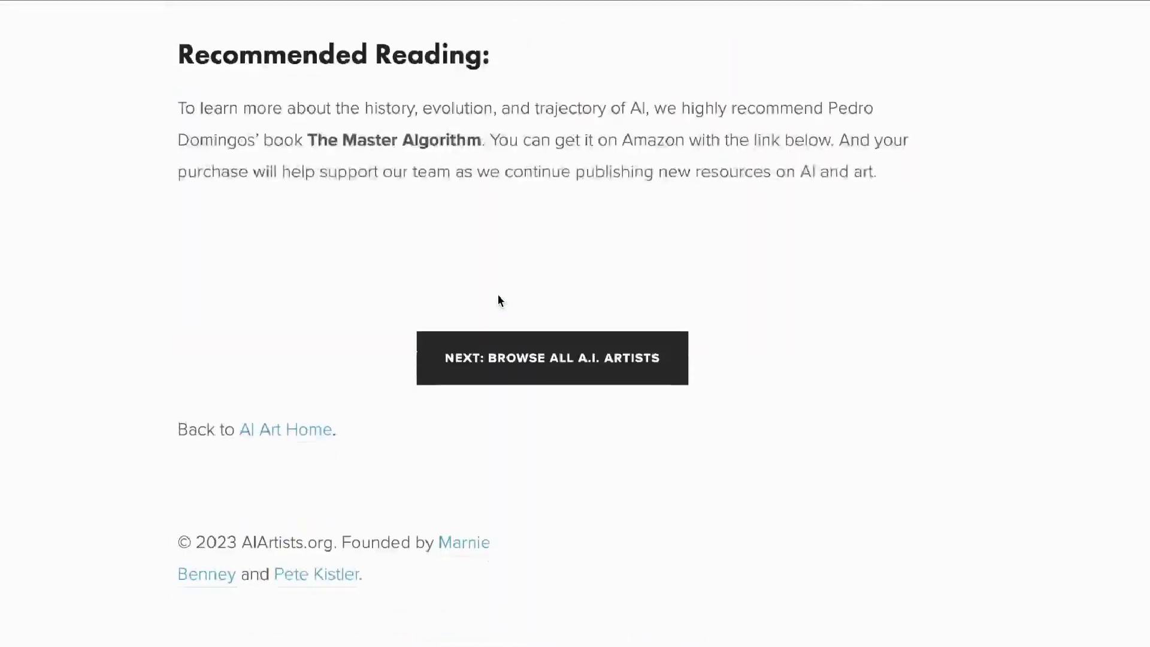
pyautogui.scroll(8, 500, 300)
pyautogui.moveTo(865, 459); pyautogui.dragTo(726, 249)
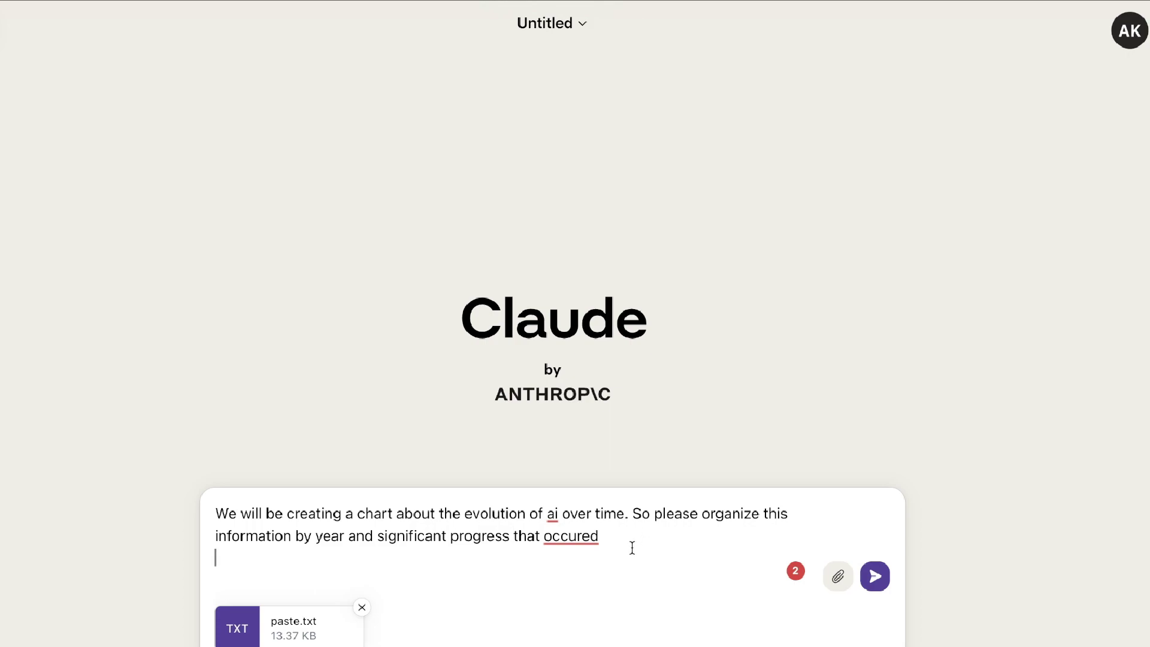
# Paste three more article texts as attachments, up to paste-4.txt, and correct 'occured' to 'occurred'
pyautogui.hotkey('ctrl', 'v')
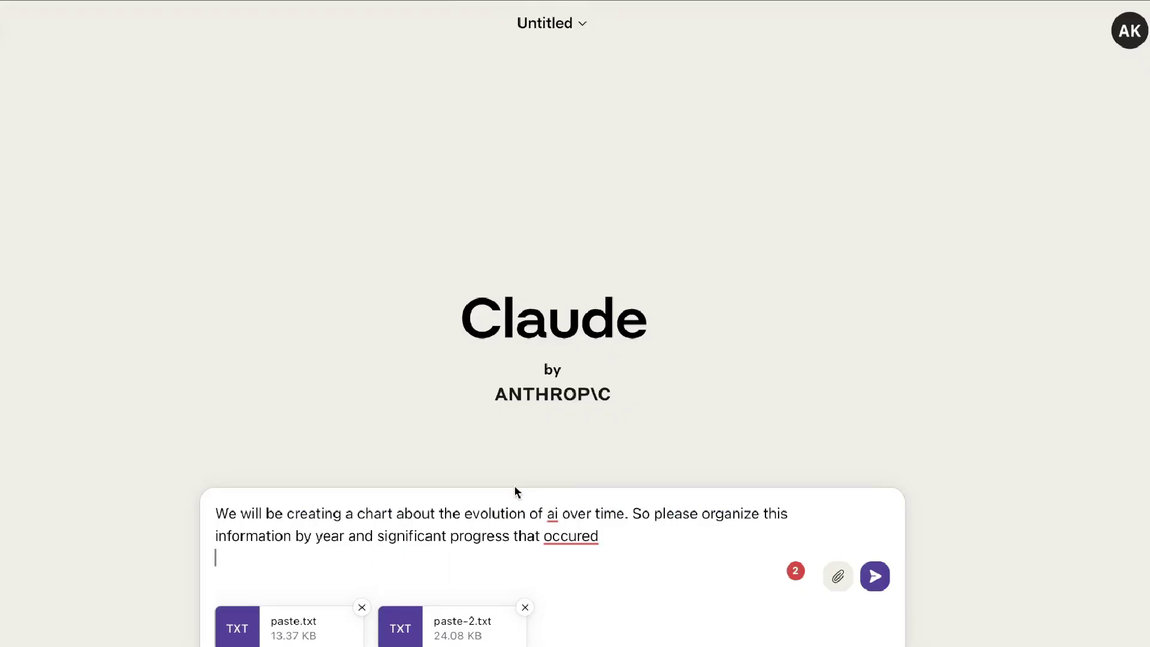
pyautogui.hotkey('ctrl', 'v')
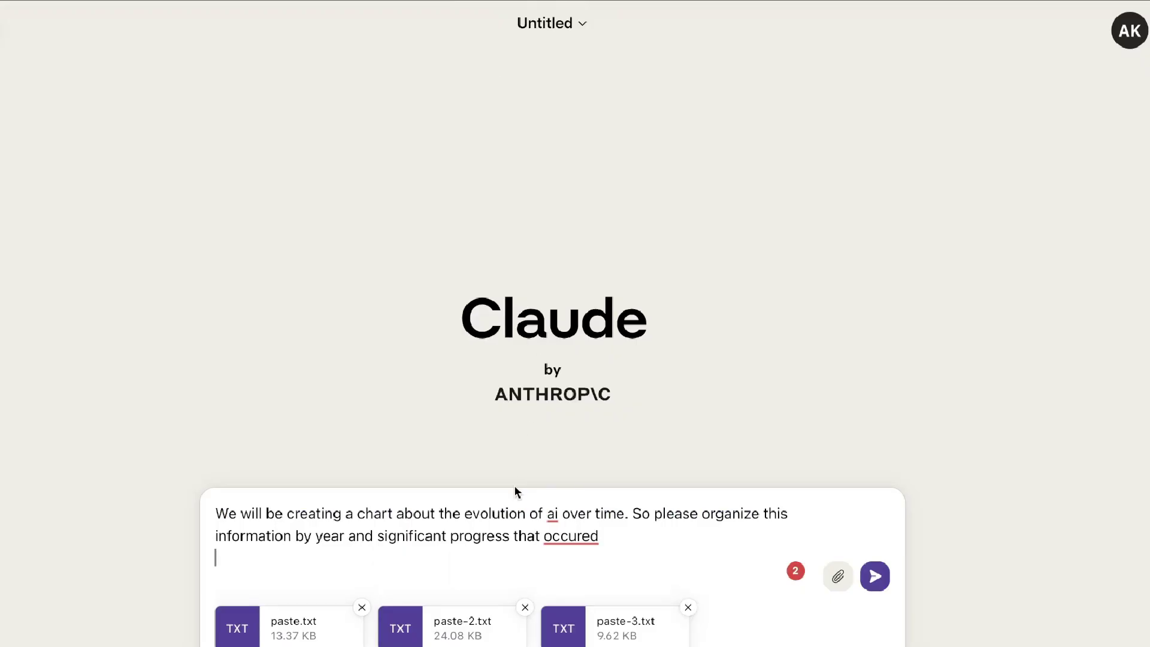
pyautogui.moveTo(605, 545)
pyautogui.hotkey('ctrl', 'v')
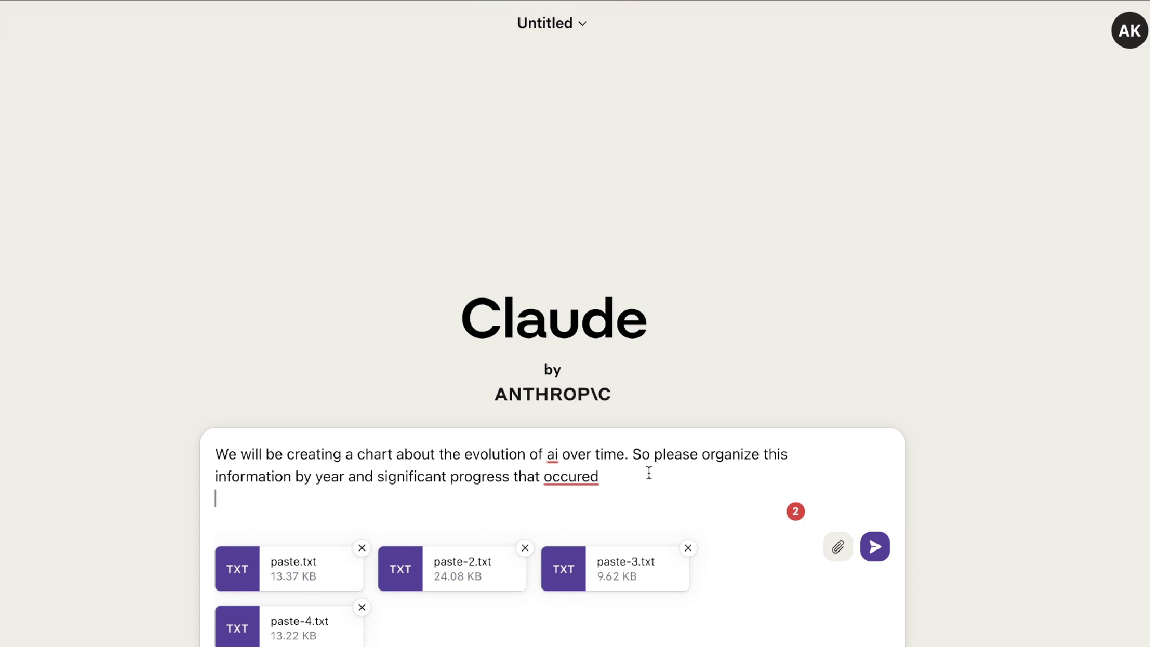
pyautogui.moveTo(597, 478)
pyautogui.click(604, 546)
# Remove the period after 'occurred', then copy Claude's full AI timeline reply ending at 2023
pyautogui.press('BackSpace')
pyautogui.write('a')
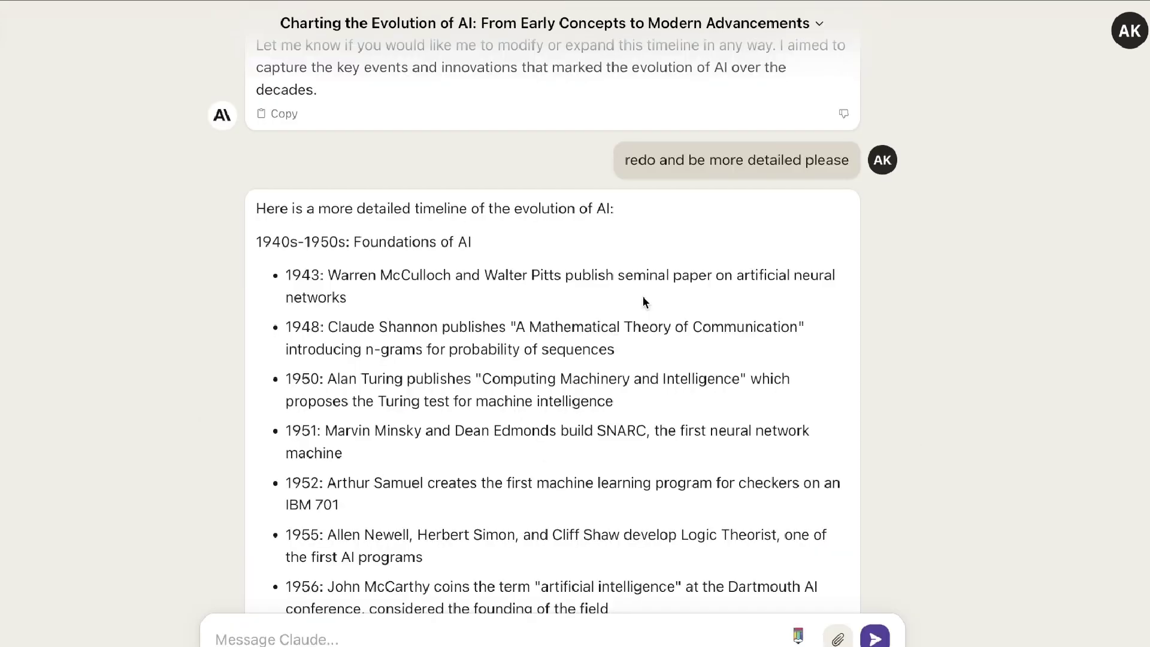
pyautogui.scroll(-7, 643, 300)
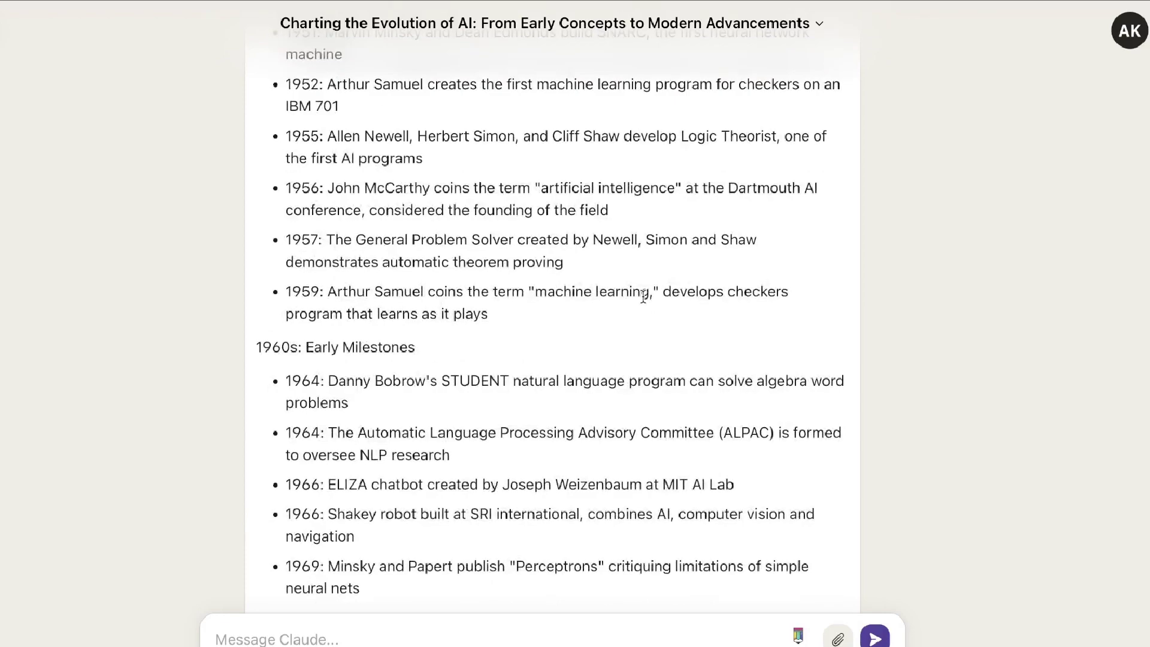
pyautogui.scroll(-3, 642, 296)
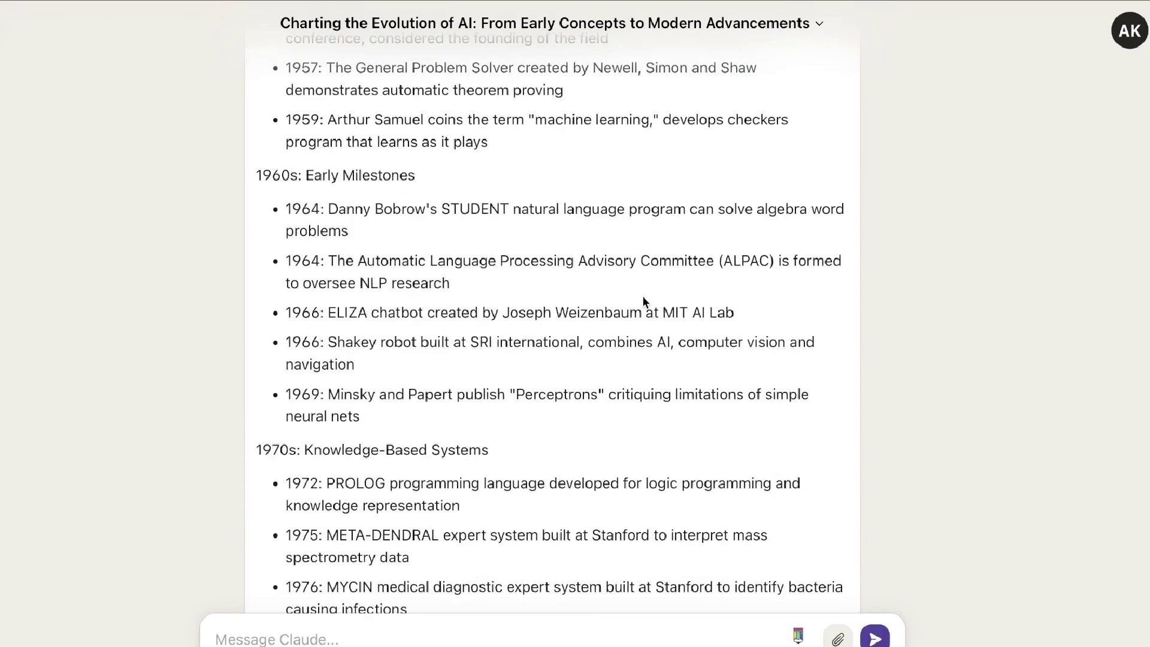
pyautogui.scroll(-5, 642, 296)
pyautogui.scroll(-8, 642, 296)
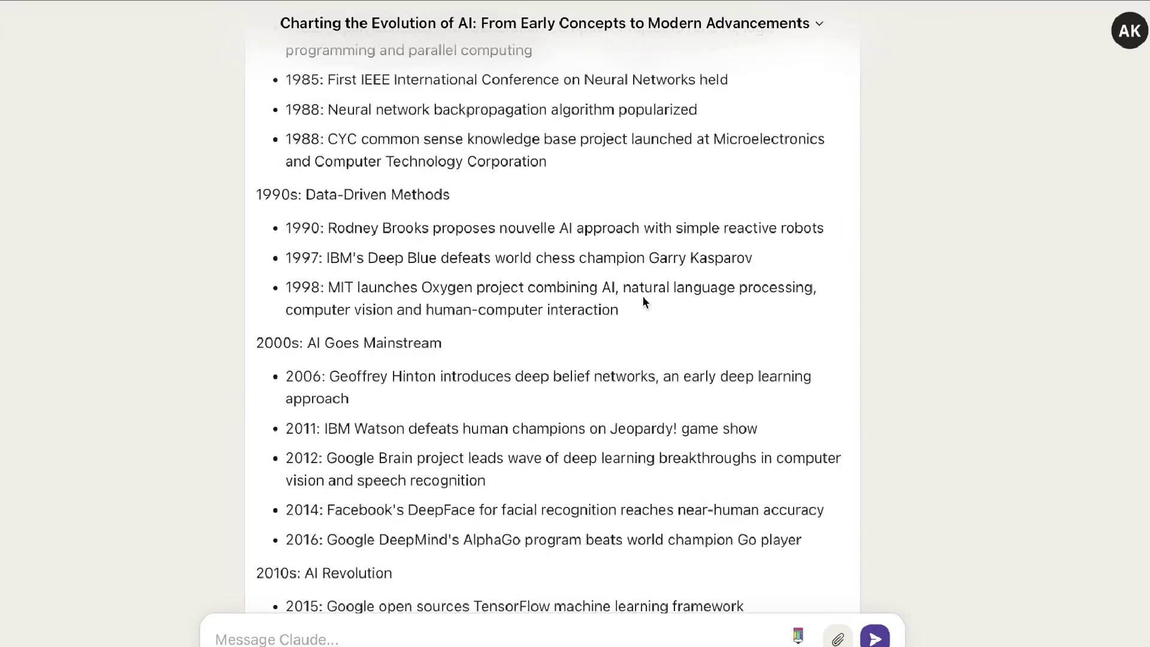
pyautogui.scroll(-6, 643, 296)
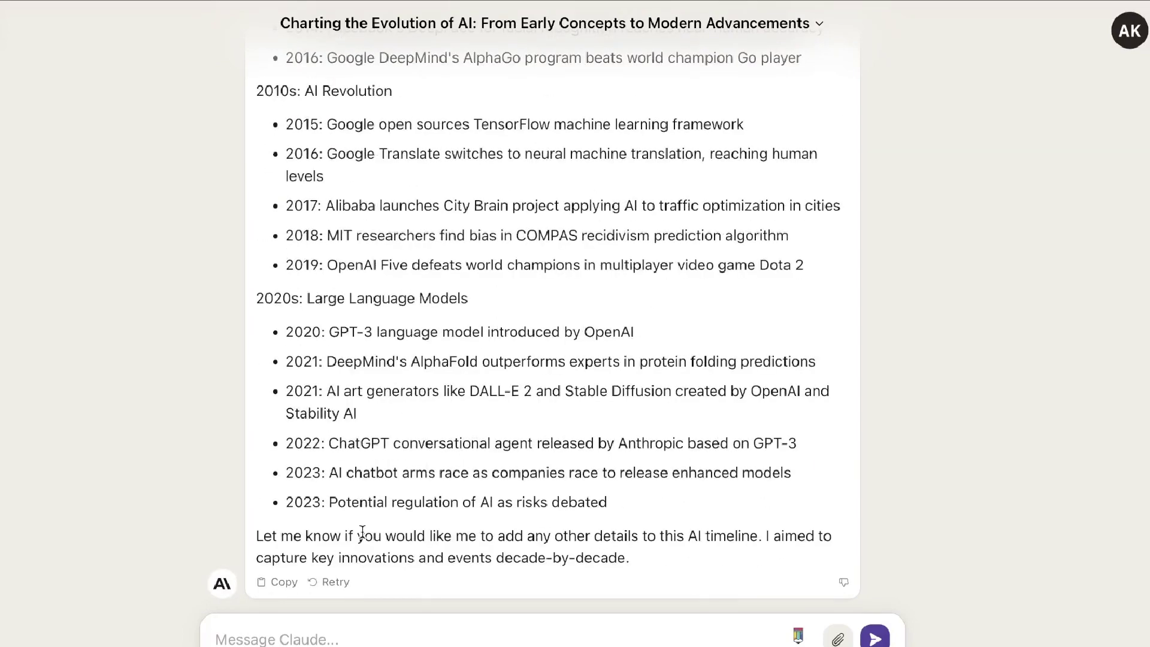
pyautogui.click(281, 584)
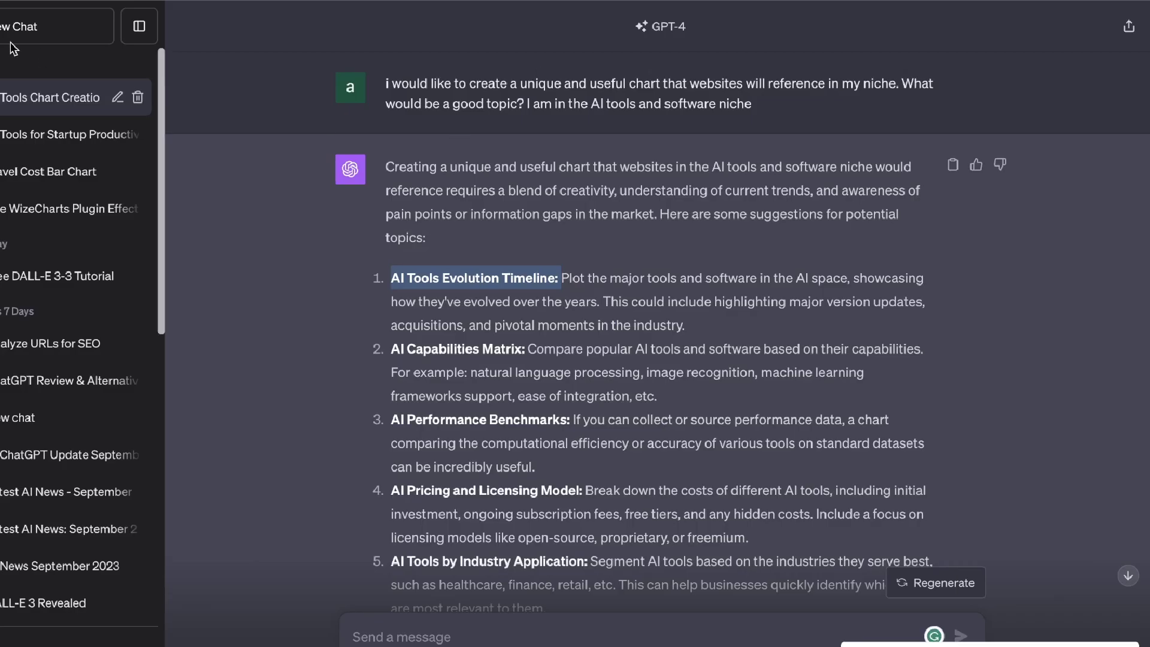
# Start a new chat with plugins set: Diagrams: Show Me off, Diagrams and Whimsical Diagrams on
pyautogui.click(10, 37)
pyautogui.moveTo(737, 41)
pyautogui.click(687, 358)
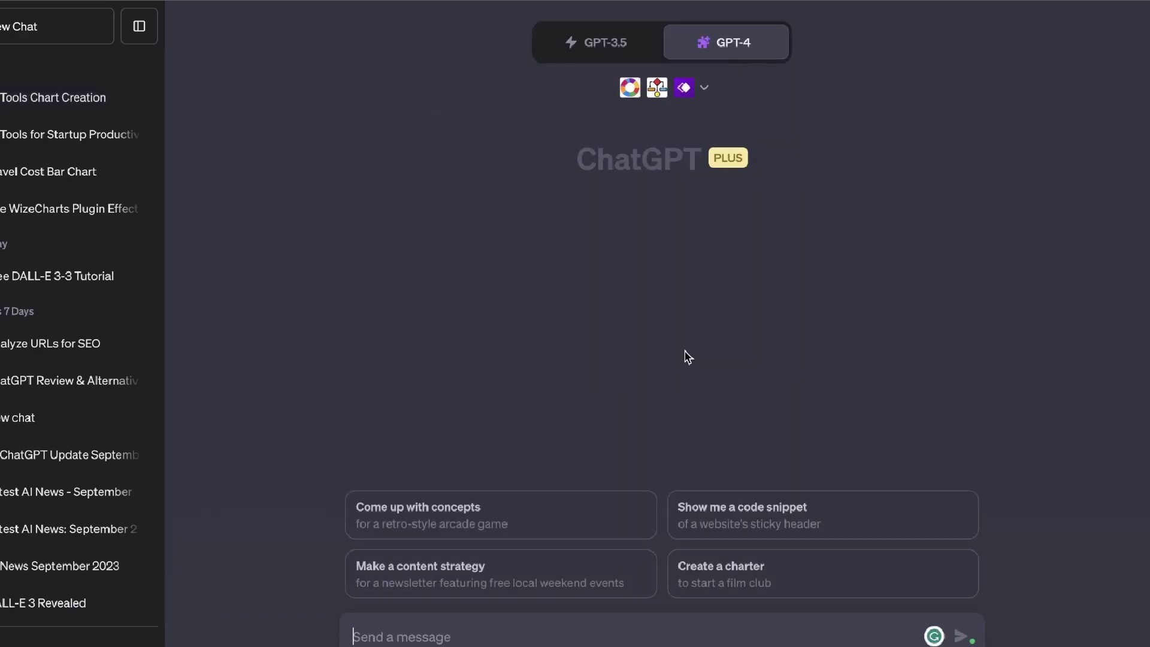
pyautogui.click(685, 99)
pyautogui.scroll(-3, 693, 257)
pyautogui.scroll(1, 693, 256)
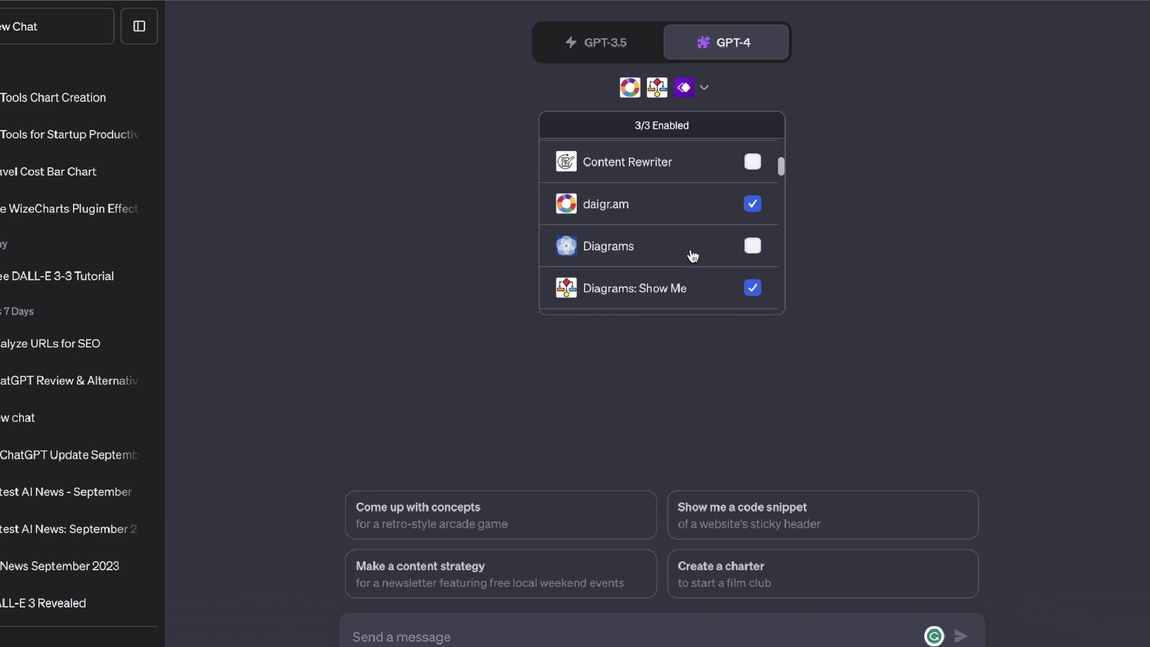
pyautogui.moveTo(627, 218)
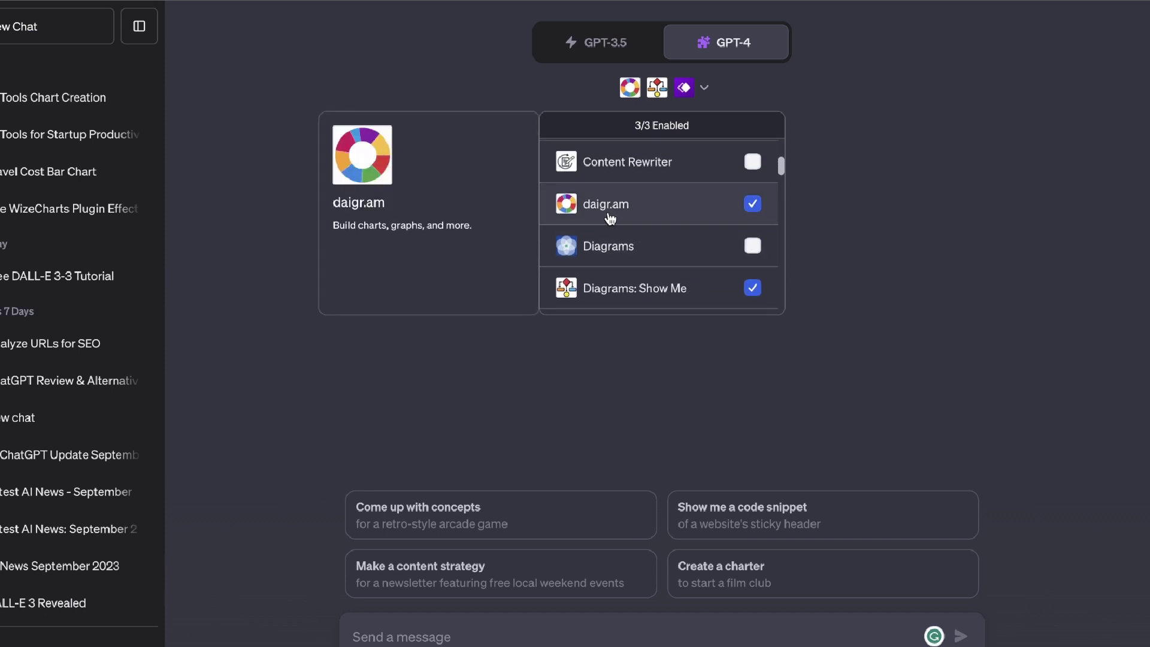
pyautogui.scroll(-1, 698, 264)
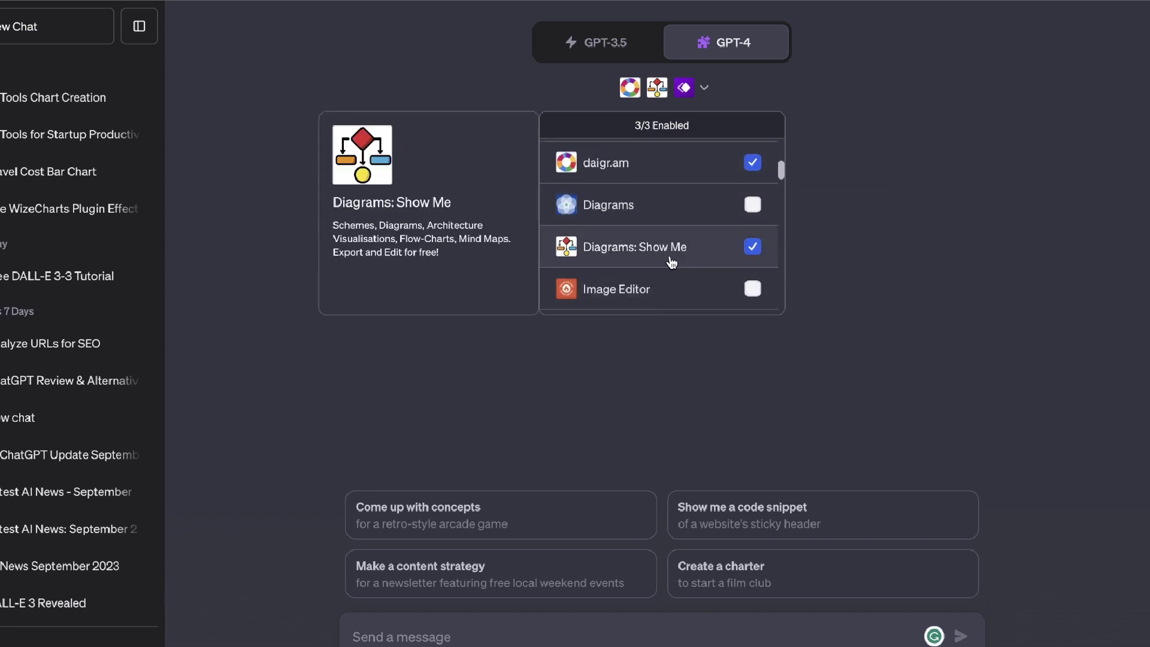
pyautogui.click(750, 246)
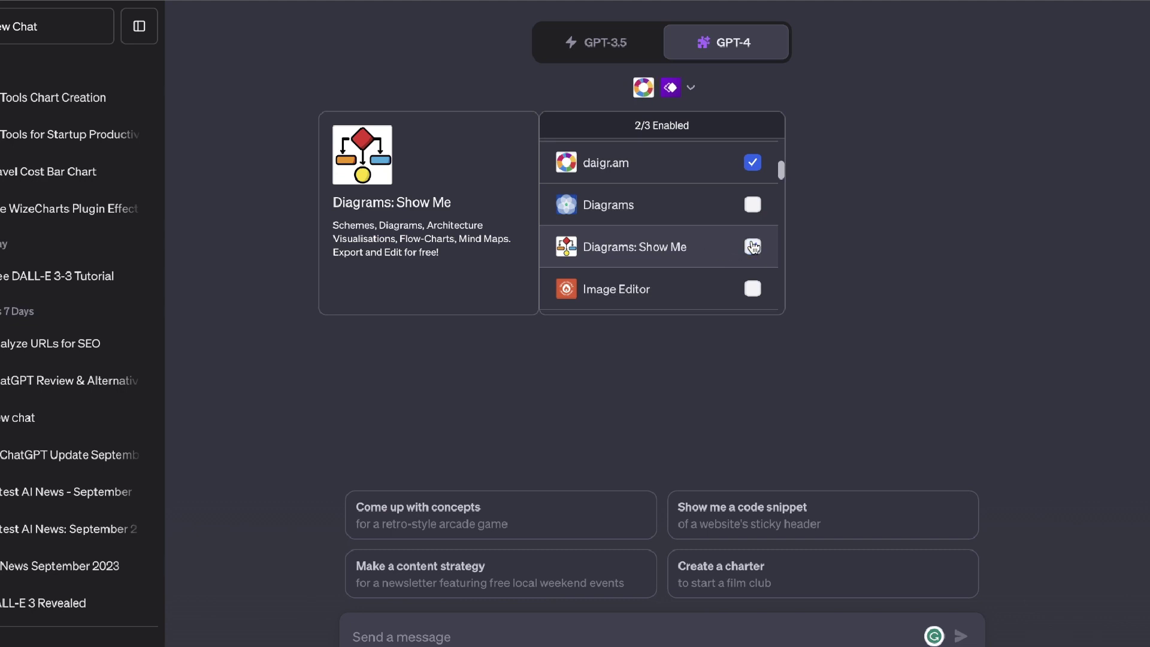
pyautogui.click(748, 207)
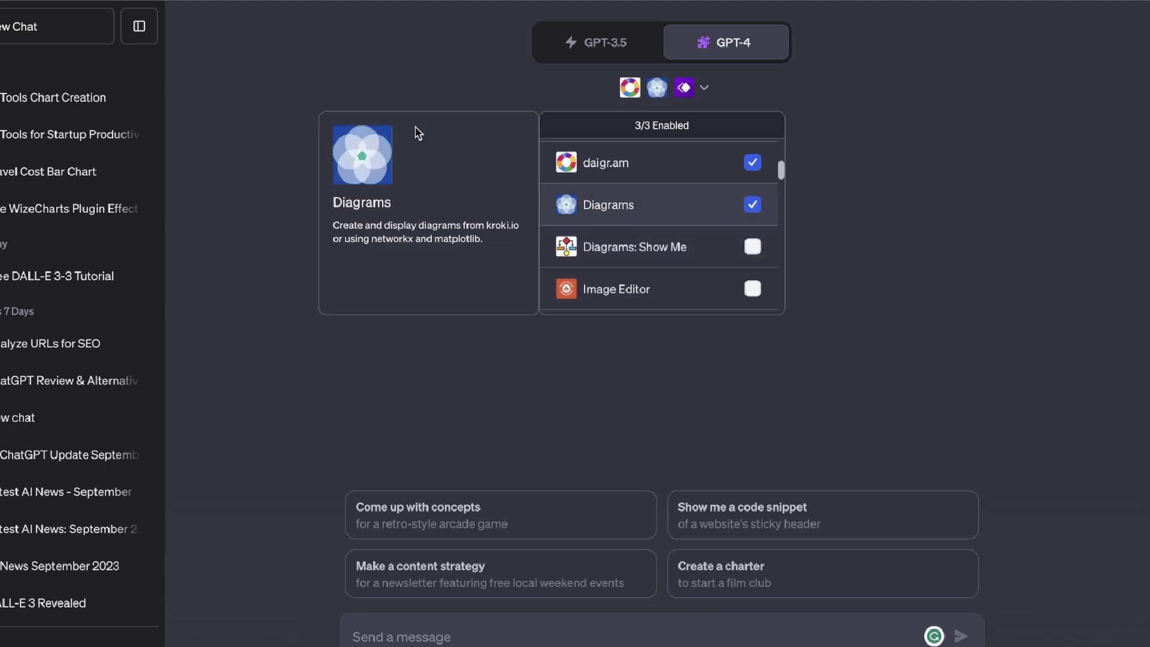
# Paste the AI timeline flowchart prompt into the message box
pyautogui.scroll(-4, 657, 217)
pyautogui.scroll(-5, 653, 220)
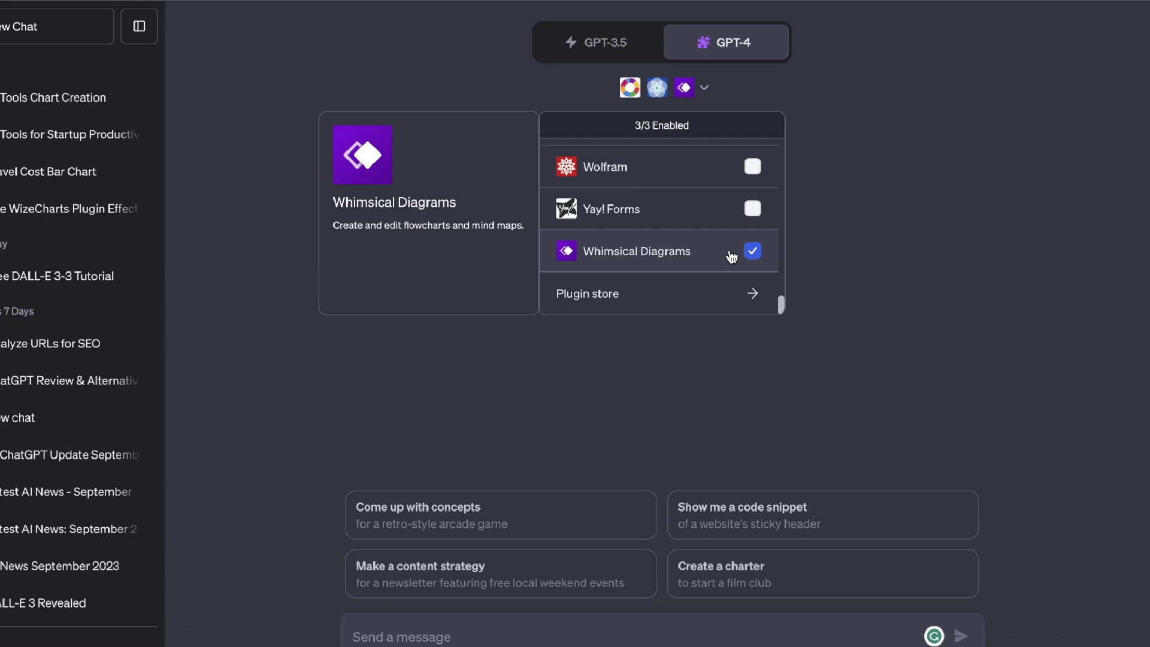
pyautogui.click(903, 254)
pyautogui.hotkey('ctrl', 'v')
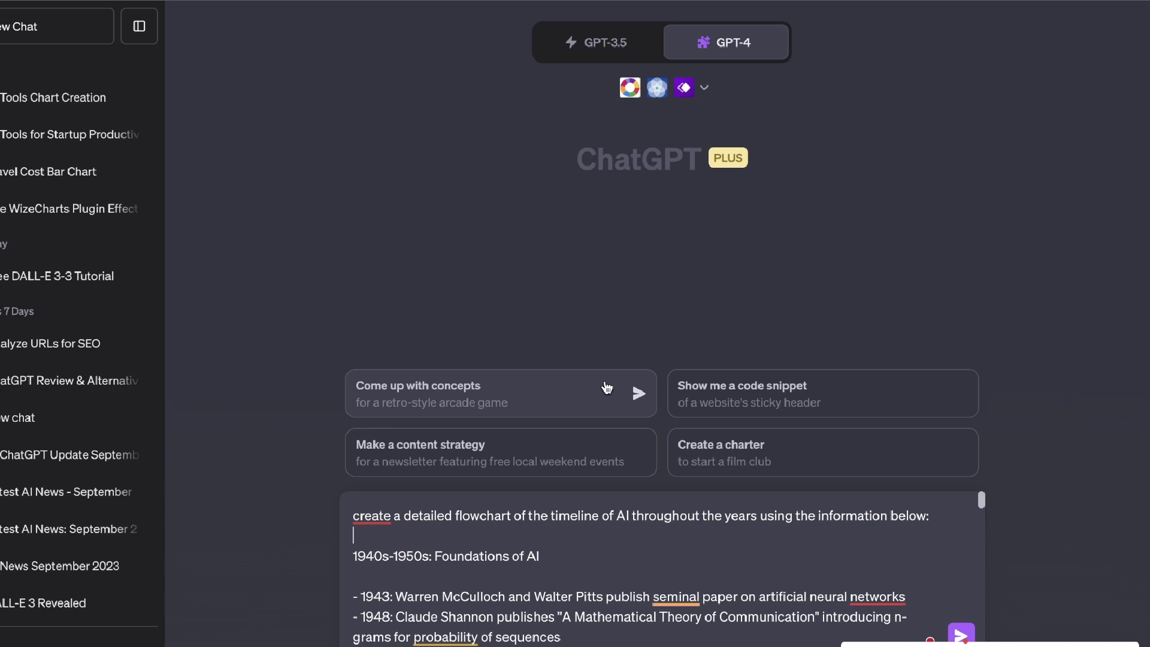
# Send the AI timeline flowchart prompt and scroll through the Whimsical Diagrams reply
pyautogui.scroll(-15, 620, 521)
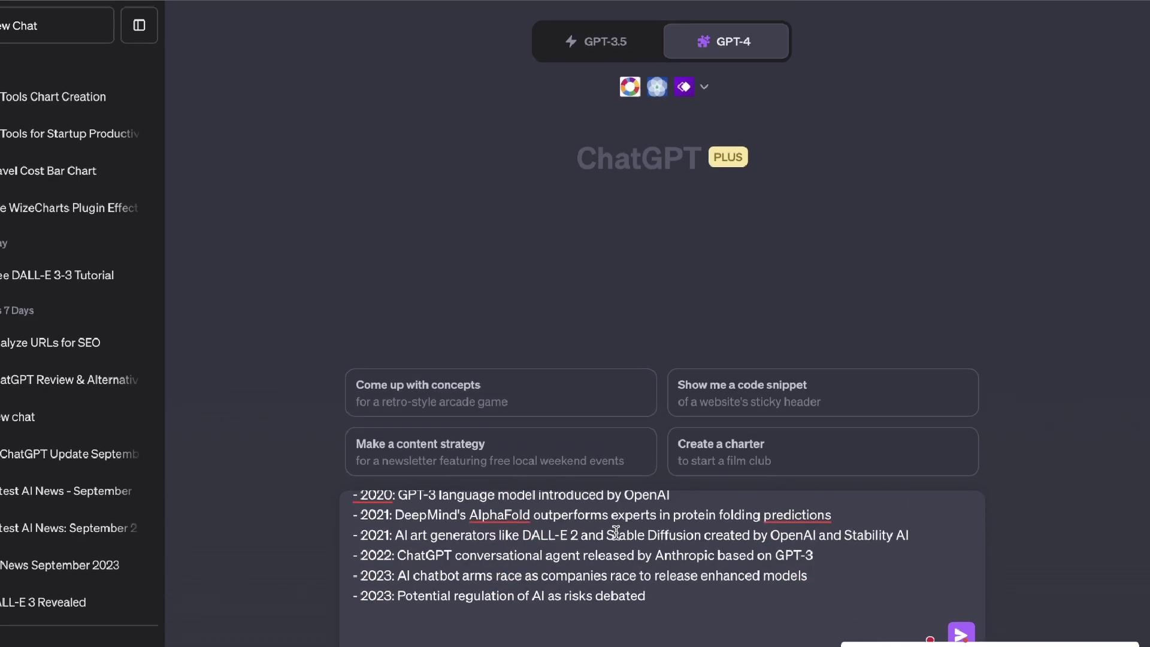
pyautogui.press('Return')
pyautogui.scroll(10, 638, 420)
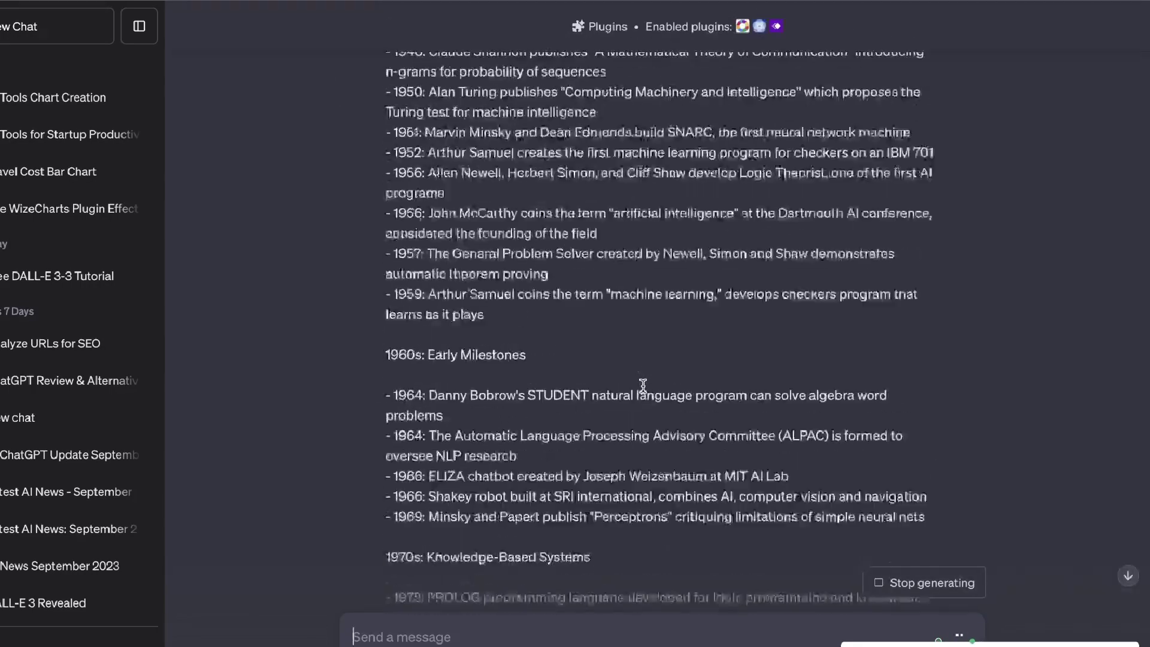
pyautogui.scroll(3, 693, 154)
pyautogui.scroll(-10, 738, 87)
pyautogui.scroll(-8, 738, 87)
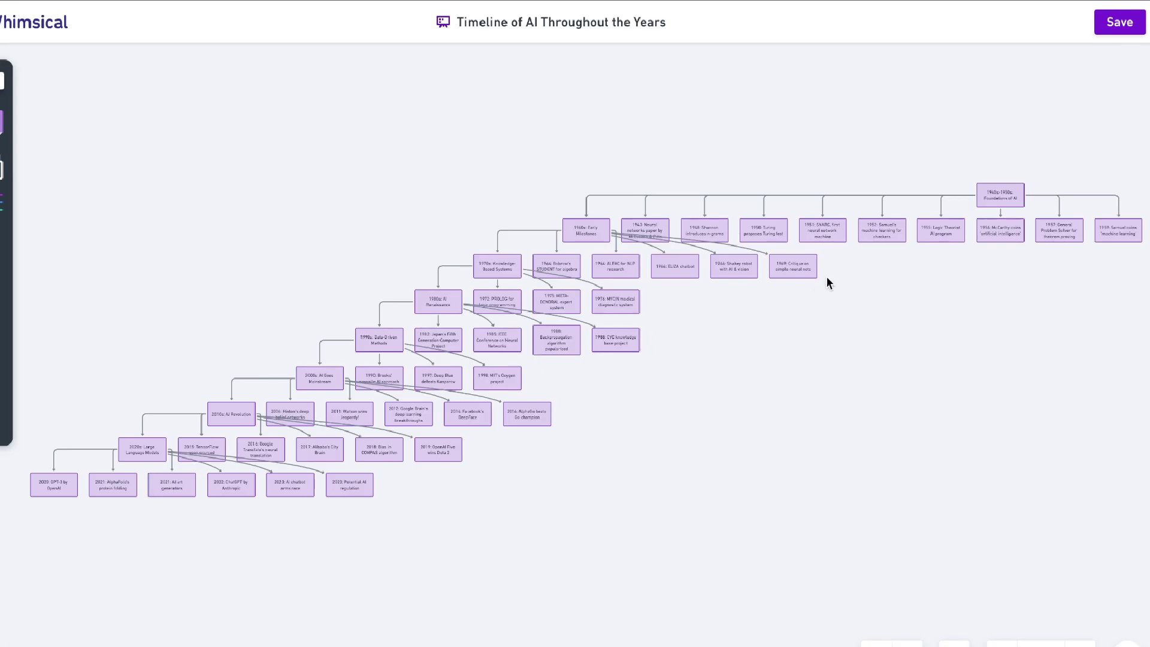
pyautogui.scroll(5, 909, 210)
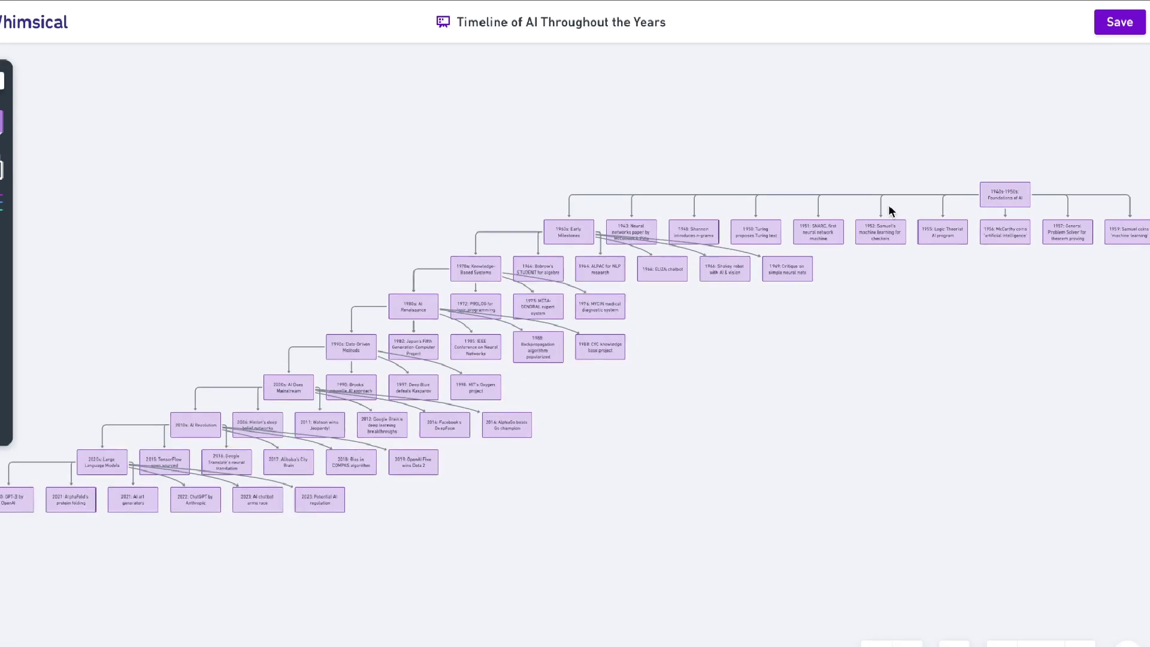
pyautogui.scroll(4, 903, 207)
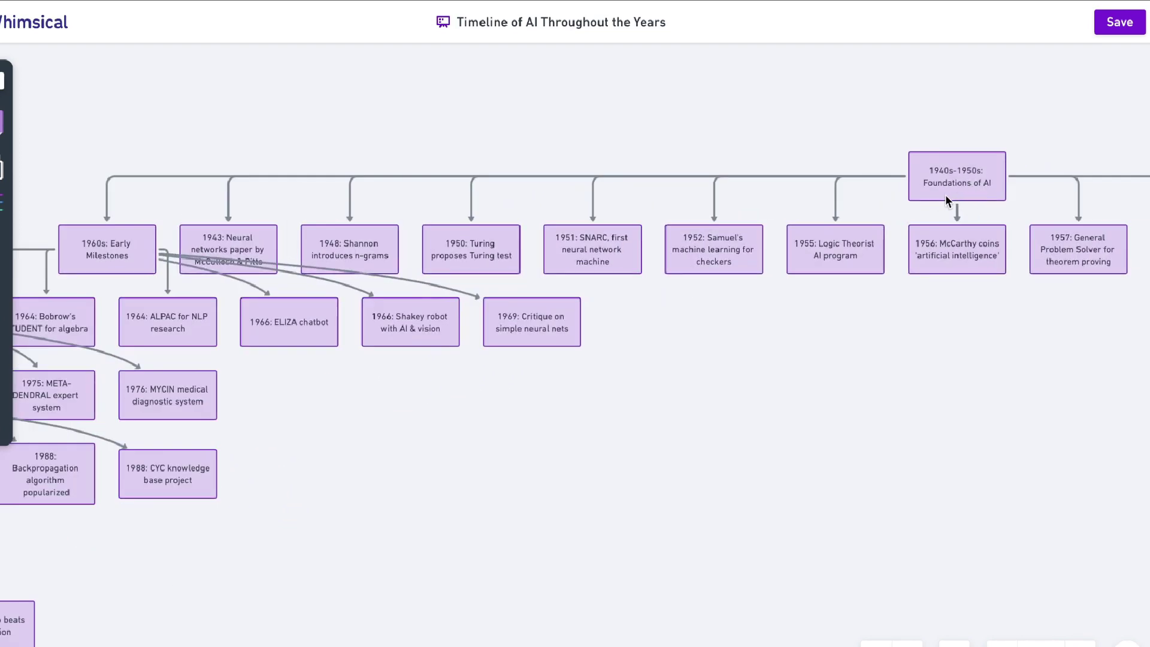
pyautogui.hscroll(-2, 923, 199)
pyautogui.scroll(-1, 923, 199)
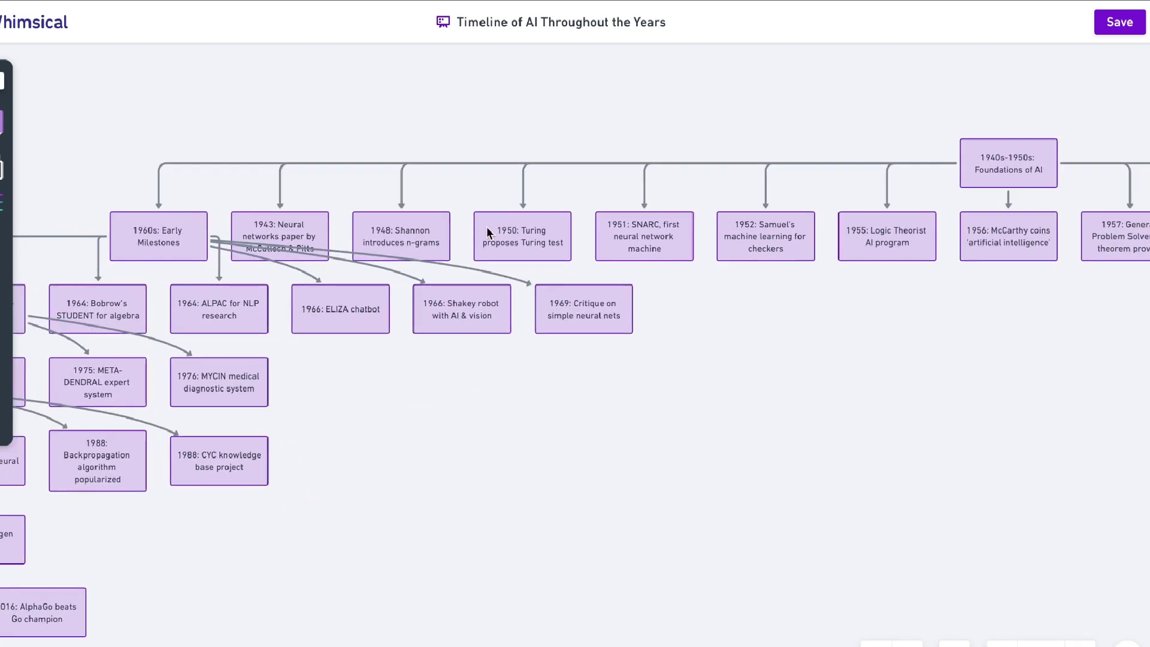
pyautogui.hscroll(-8, 309, 272)
pyautogui.scroll(-1, 309, 271)
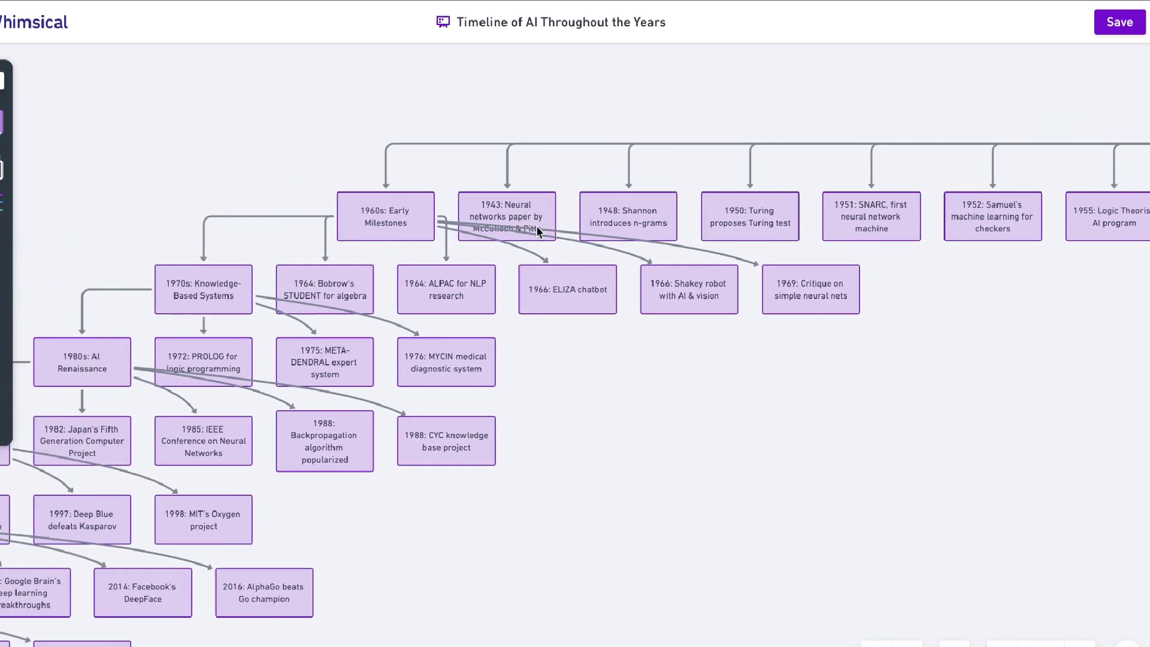
pyautogui.scroll(-4, 559, 264)
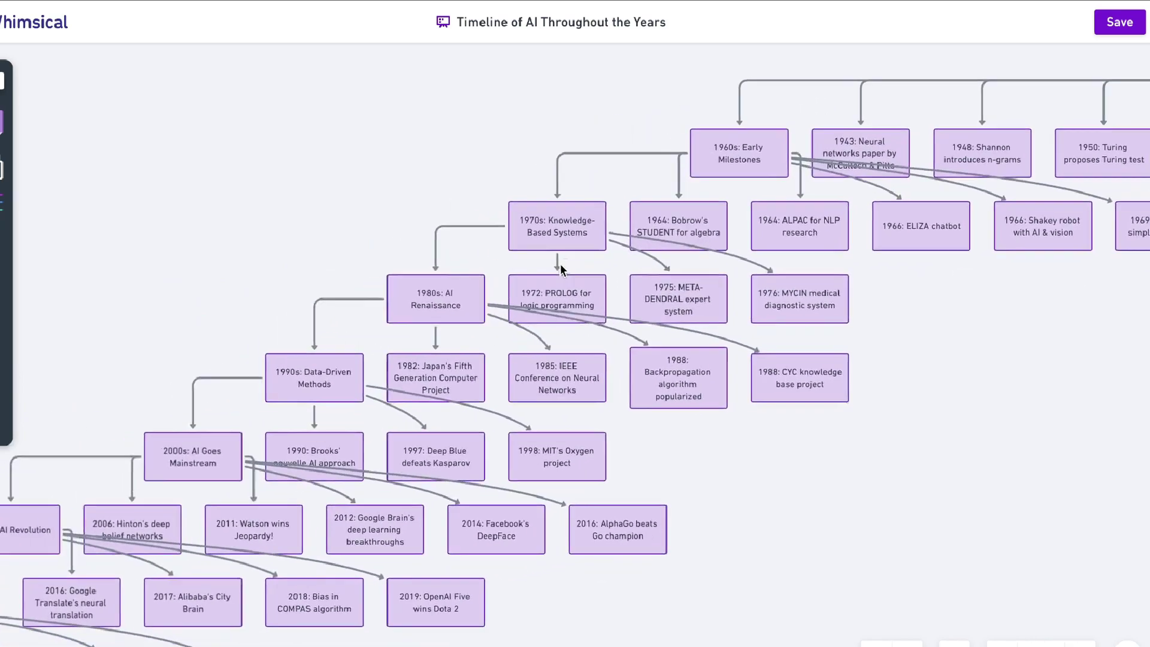
pyautogui.scroll(4, 561, 263)
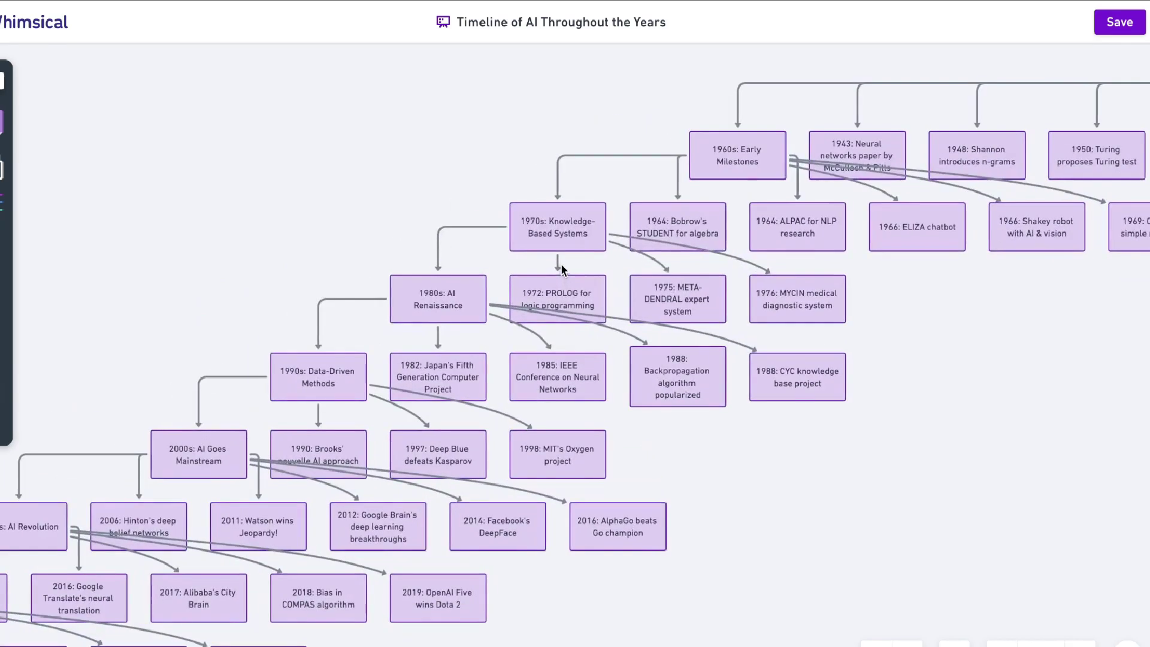
pyautogui.hscroll(-5, 561, 264)
pyautogui.scroll(-2, 561, 264)
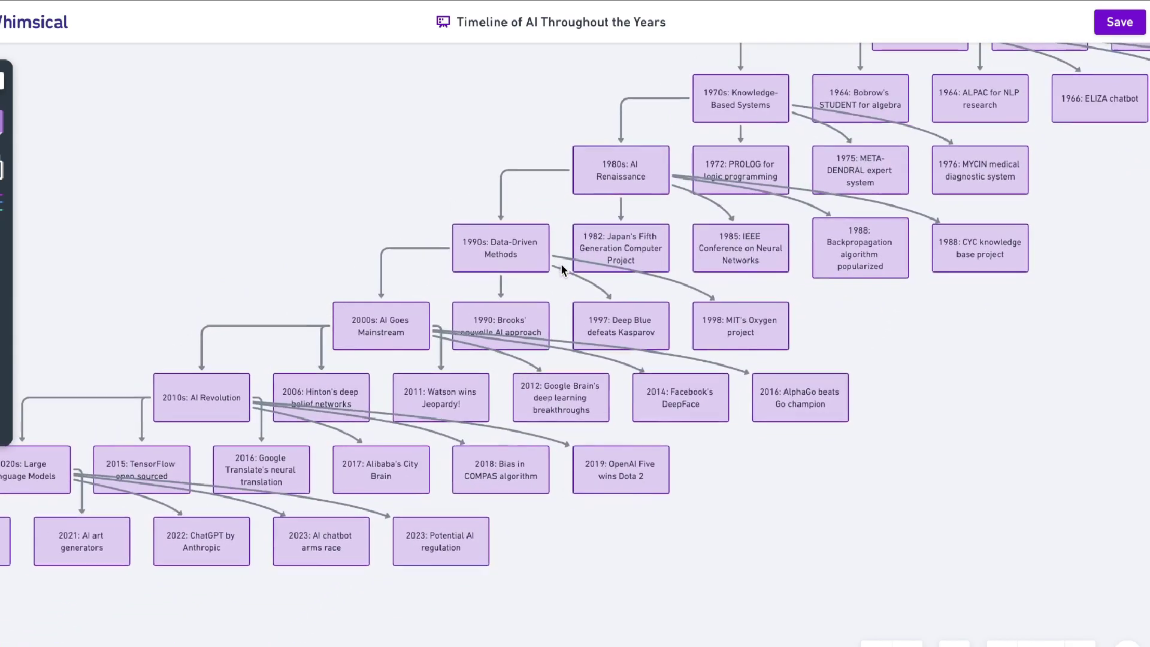
pyautogui.hscroll(-3, 561, 268)
pyautogui.hscroll(-2, 561, 267)
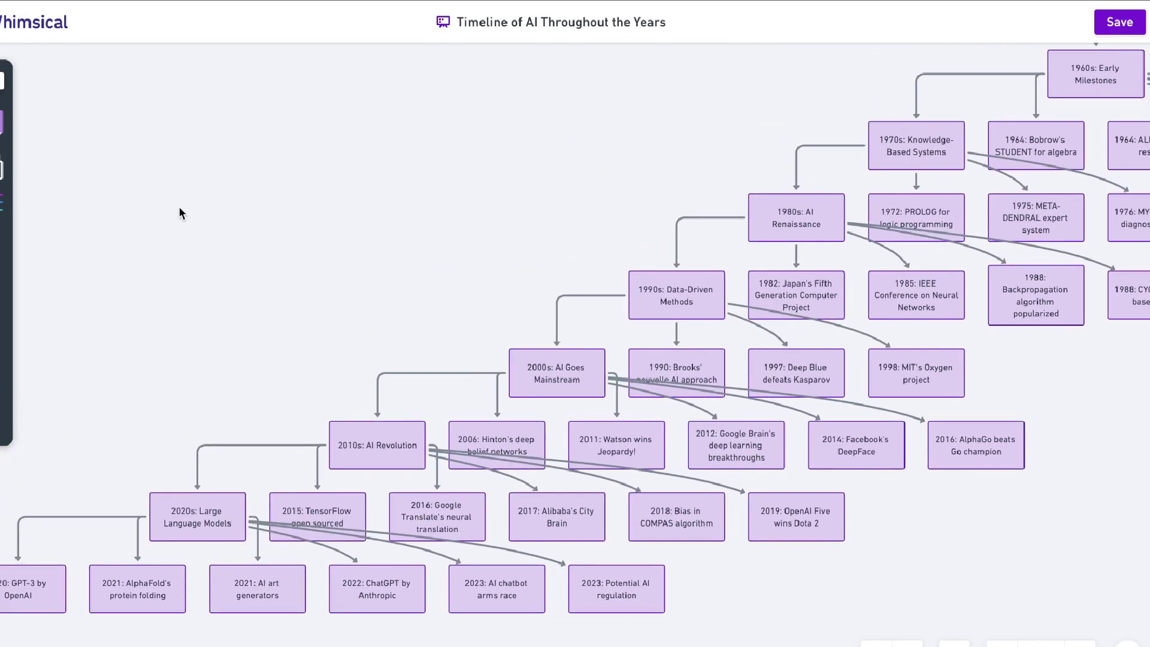
pyautogui.hscroll(2, 514, 244)
pyautogui.scroll(1, 514, 244)
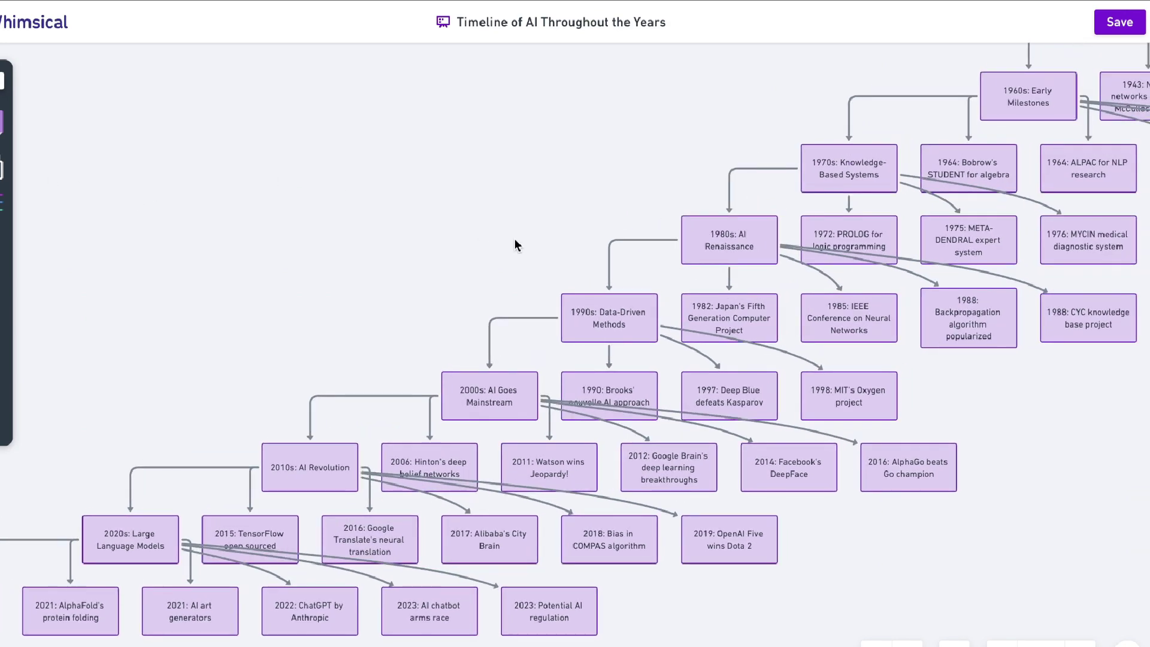
pyautogui.hscroll(1, 515, 244)
pyautogui.scroll(-1, 515, 244)
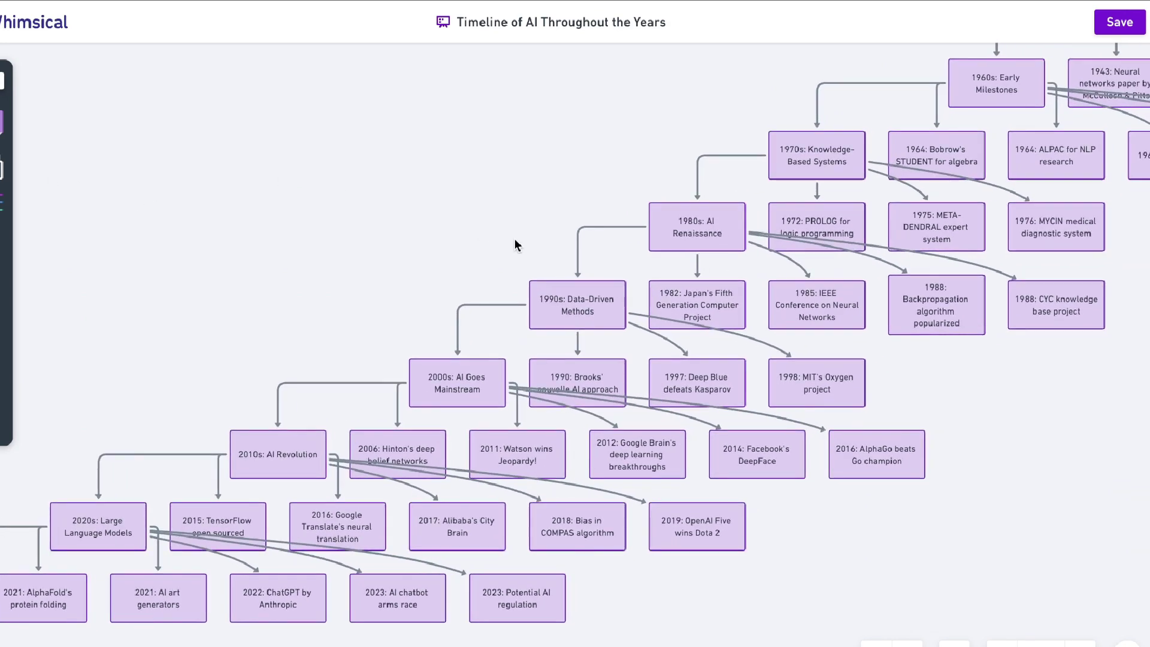
pyautogui.hscroll(5, 515, 245)
pyautogui.scroll(2, 515, 245)
pyautogui.hscroll(4, 514, 238)
pyautogui.scroll(1, 514, 239)
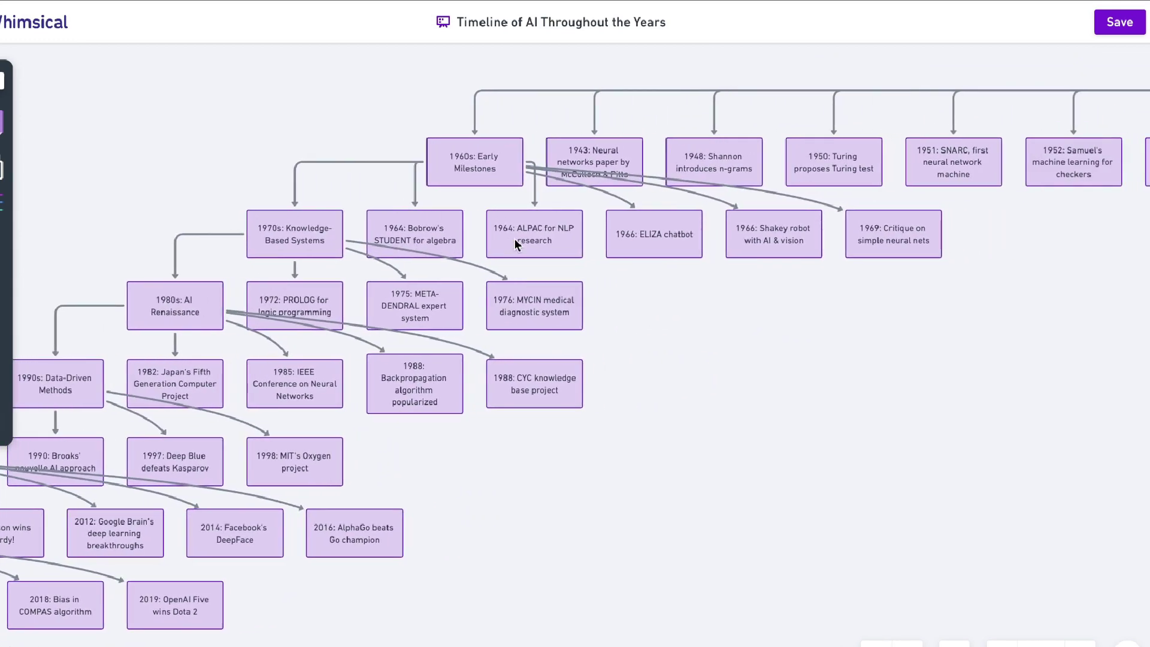
pyautogui.hscroll(1, 514, 239)
pyautogui.scroll(2, 514, 238)
pyautogui.scroll(-2, 515, 242)
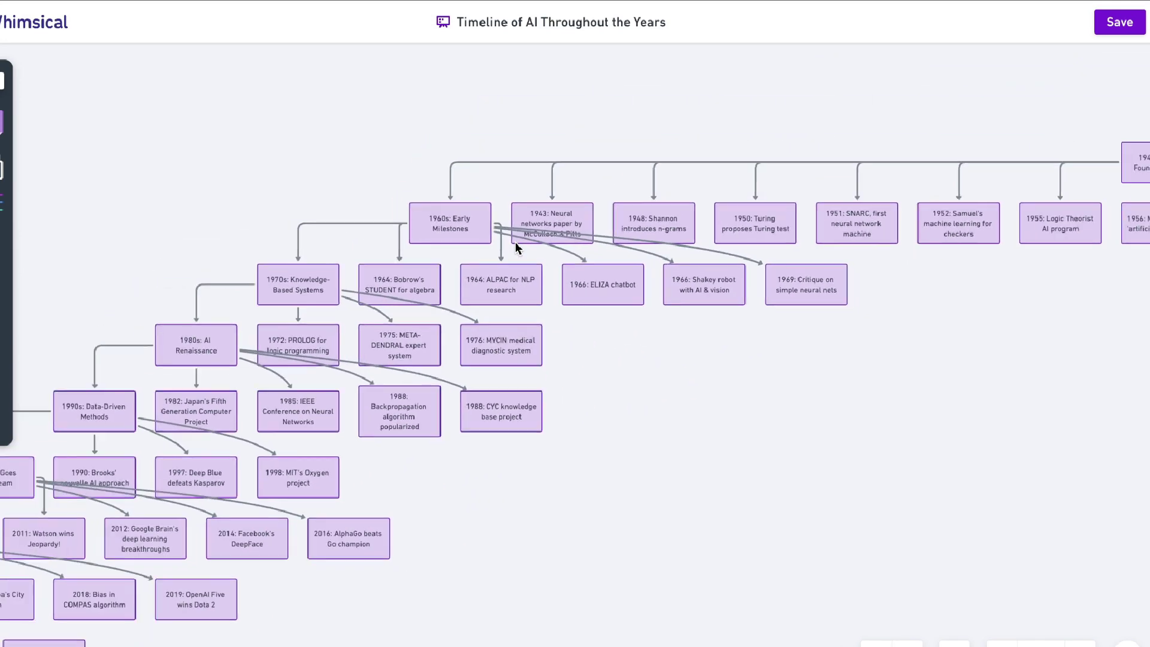
pyautogui.hscroll(-2, 515, 242)
pyautogui.scroll(-1, 515, 242)
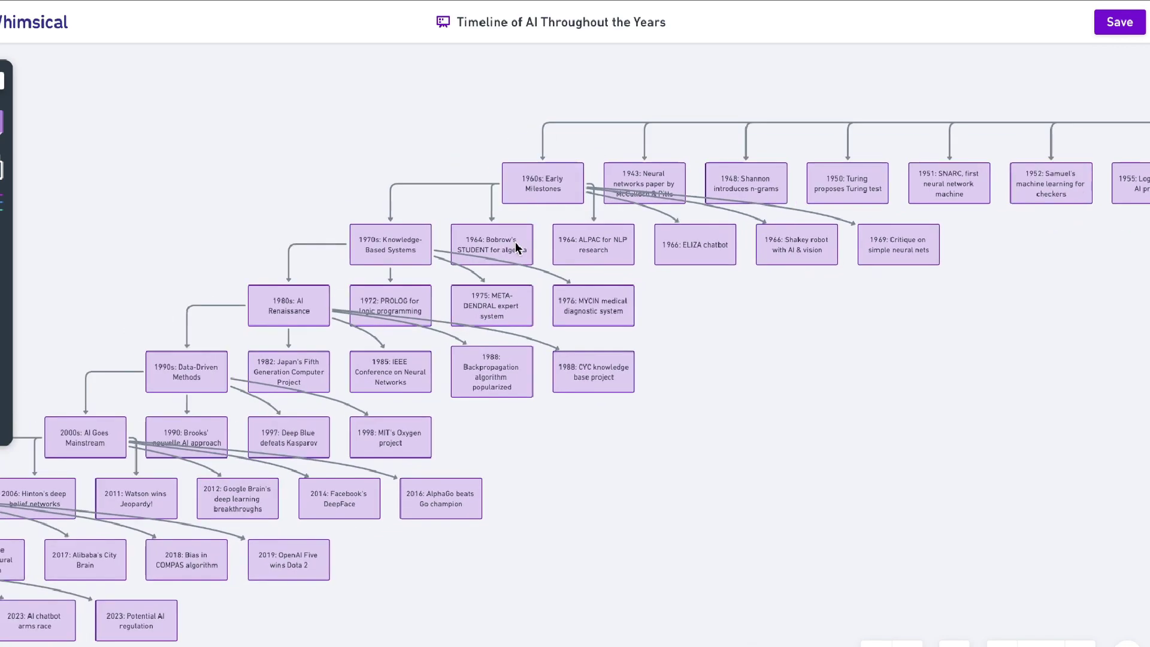
pyautogui.scroll(-1, 516, 247)
pyautogui.hscroll(-1, 515, 247)
pyautogui.scroll(-2, 515, 247)
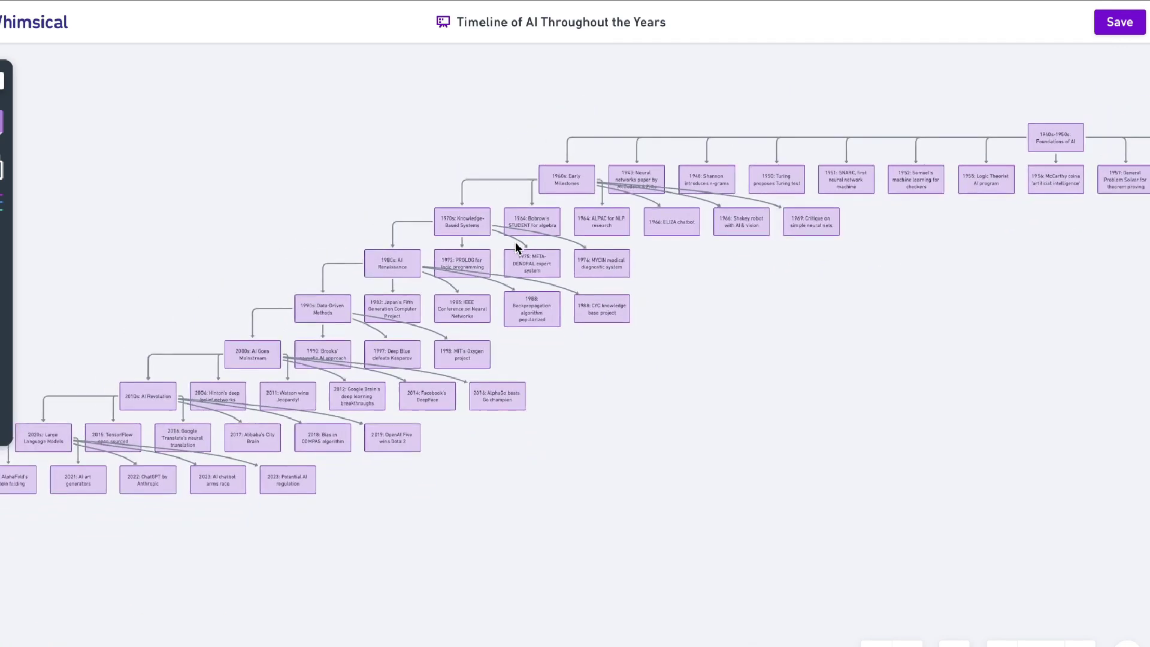
pyautogui.scroll(1, 515, 245)
pyautogui.hscroll(3, 515, 244)
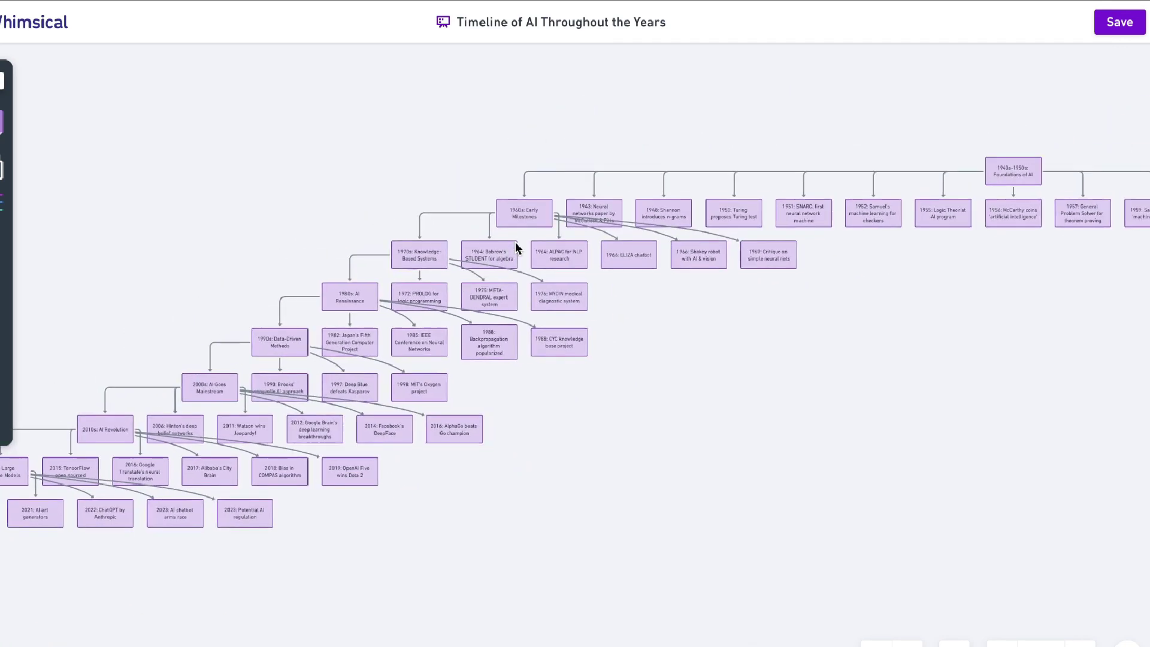
pyautogui.hscroll(-6, 672, 272)
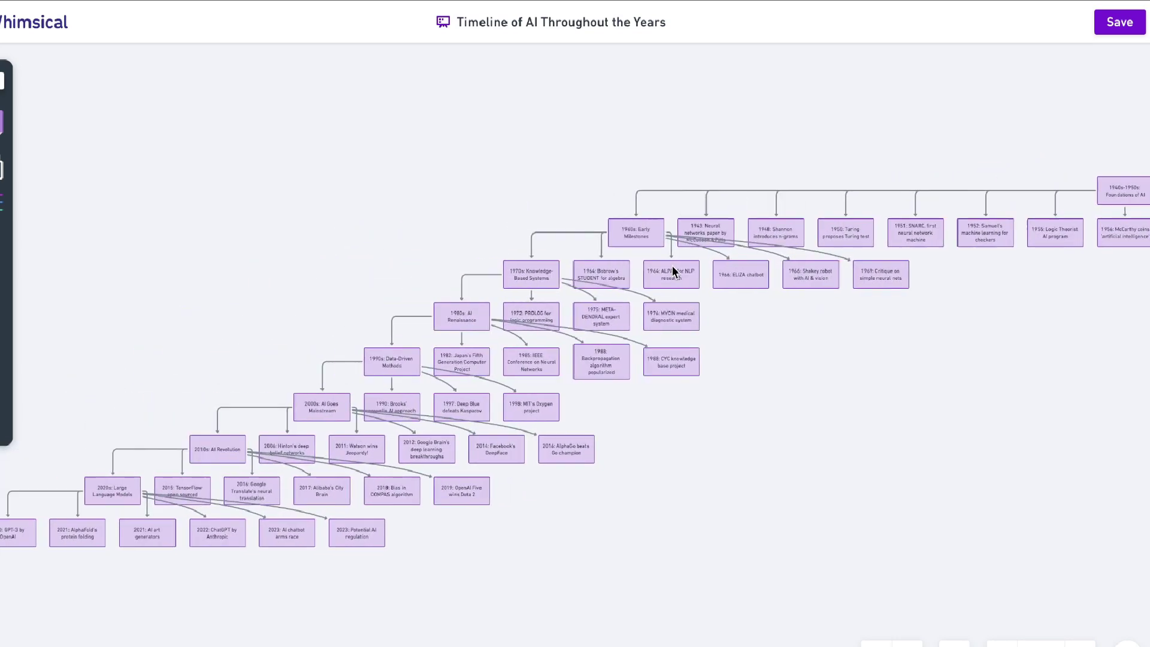
pyautogui.scroll(1, 672, 271)
pyautogui.hscroll(3, 672, 271)
pyautogui.scroll(3, 672, 271)
pyautogui.scroll(-1, 672, 271)
pyautogui.hscroll(1, 672, 269)
pyautogui.scroll(-1, 672, 270)
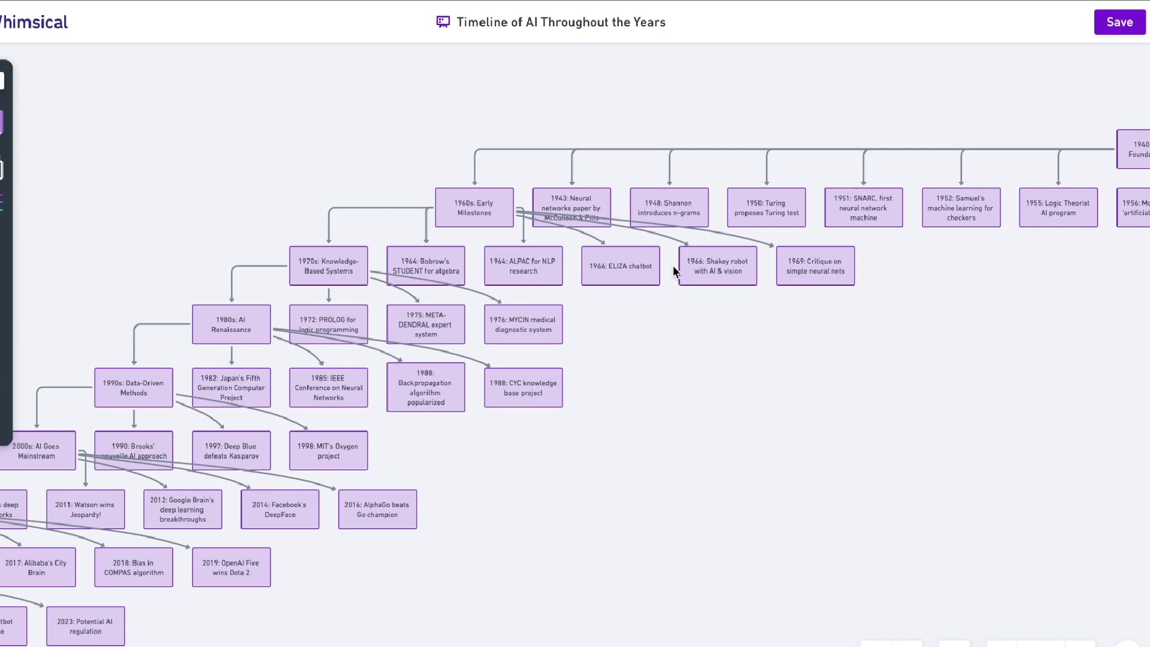
pyautogui.hscroll(-1, 635, 303)
pyautogui.scroll(-1, 635, 303)
pyautogui.hscroll(-1, 635, 305)
pyautogui.scroll(-1, 635, 305)
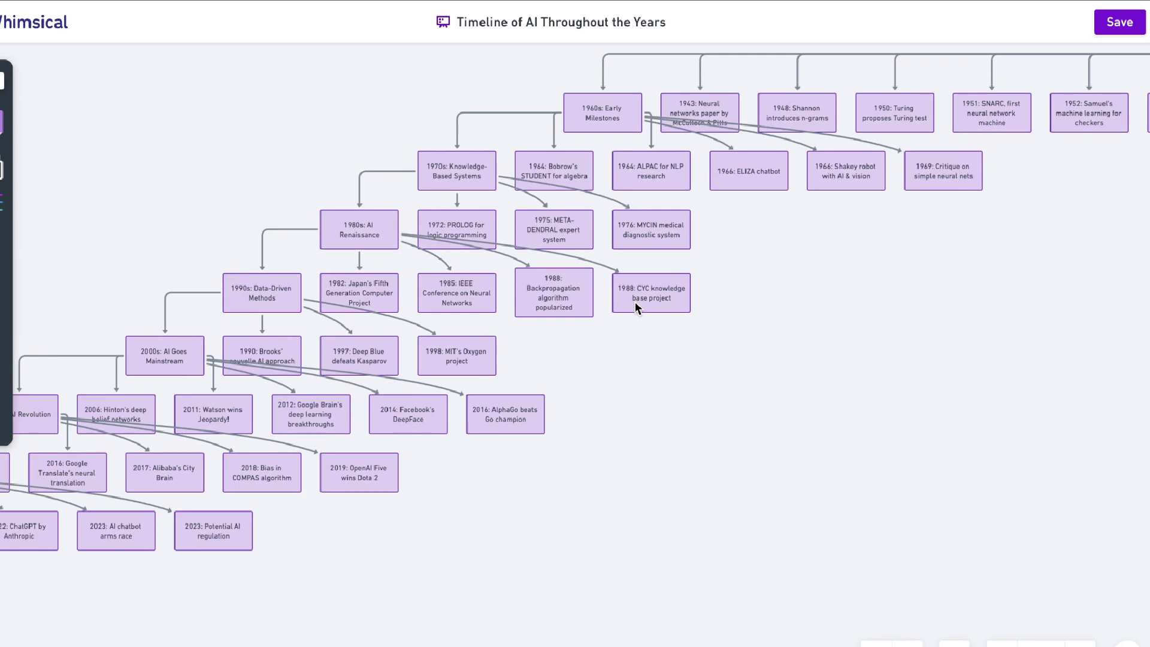
pyautogui.scroll(-2, 635, 301)
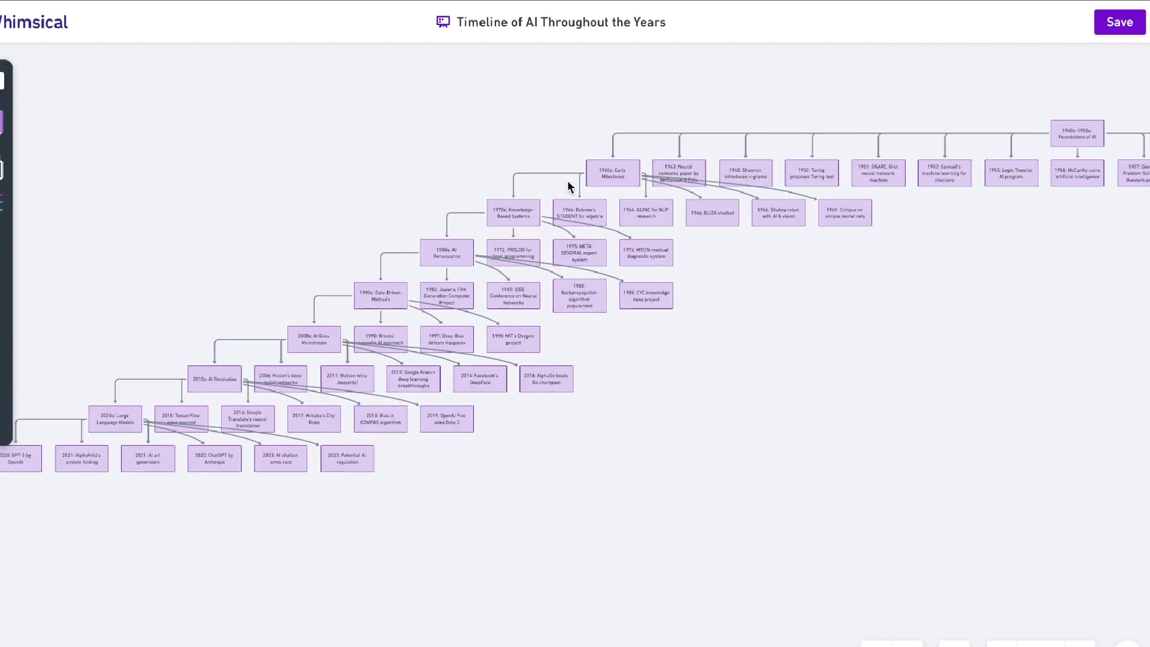
pyautogui.scroll(1, 531, 230)
pyautogui.hscroll(1, 532, 229)
pyautogui.scroll(2, 529, 238)
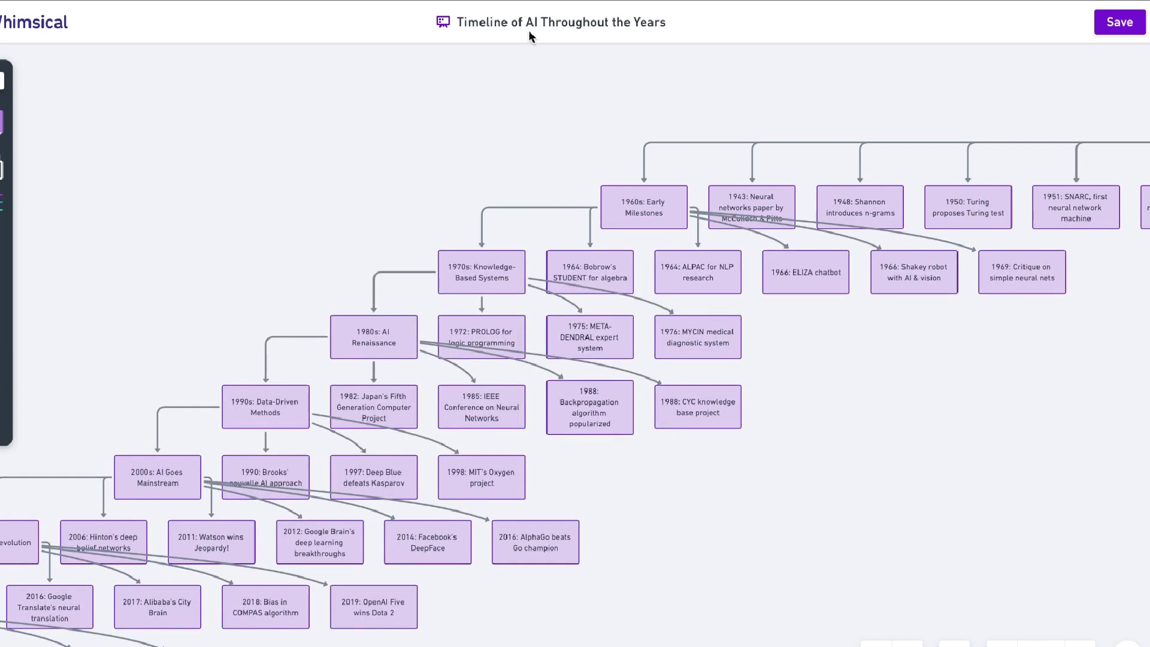
pyautogui.hscroll(-5, 544, 152)
pyautogui.scroll(-2, 544, 152)
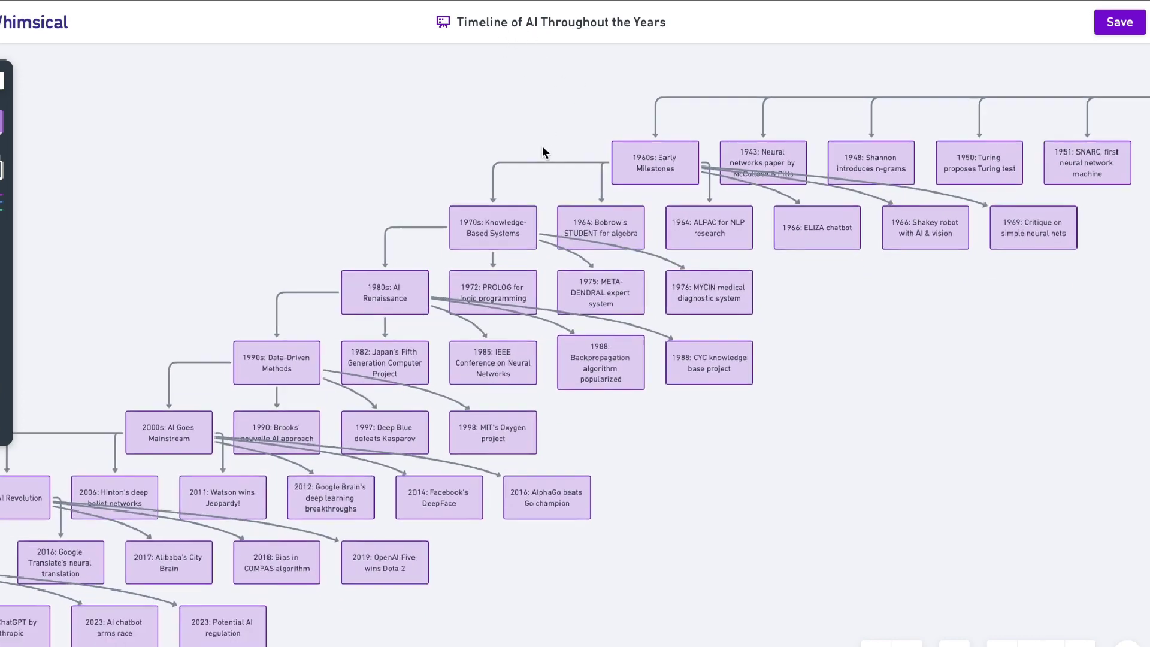
pyautogui.hscroll(-3, 544, 152)
pyautogui.scroll(-1, 544, 152)
pyautogui.hscroll(9, 709, 292)
pyautogui.scroll(3, 709, 292)
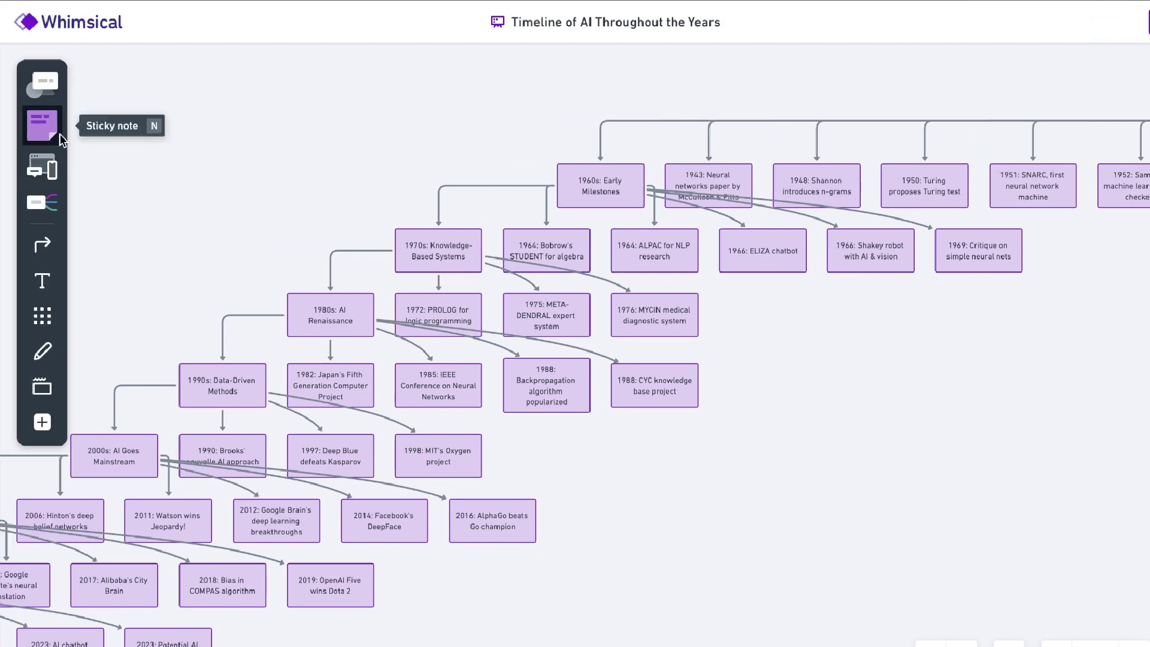
# Try the Icon tool on the flowchart, then close the Sign up prompt
pyautogui.hscroll(-3, 230, 154)
pyautogui.scroll(-1, 230, 153)
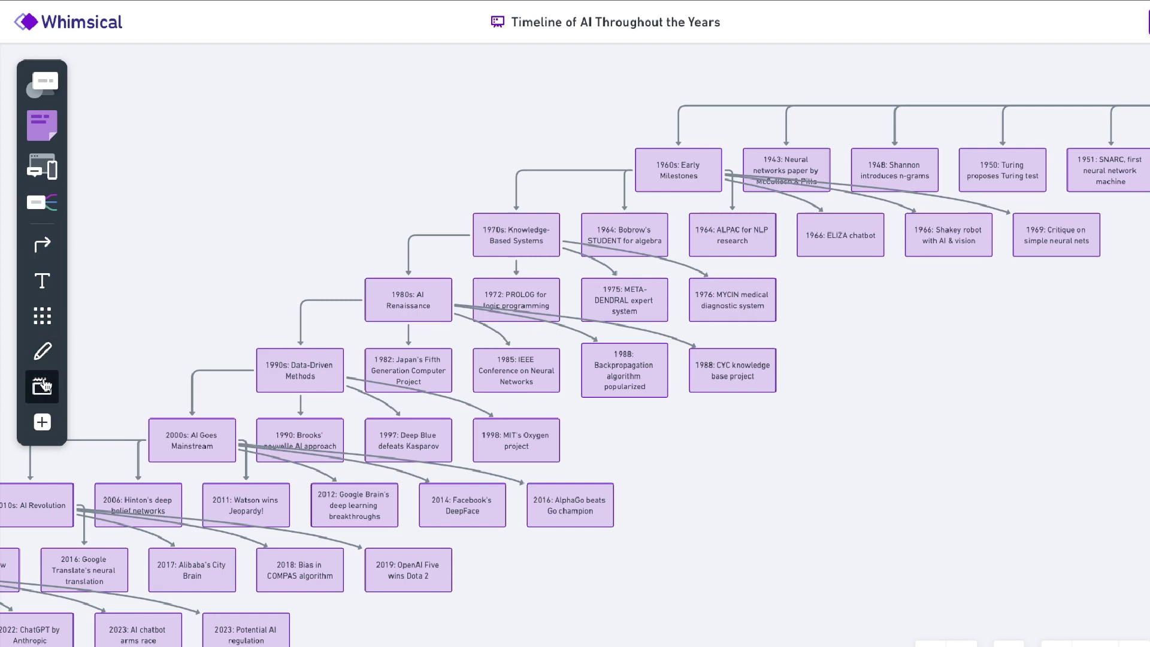
pyautogui.click(43, 326)
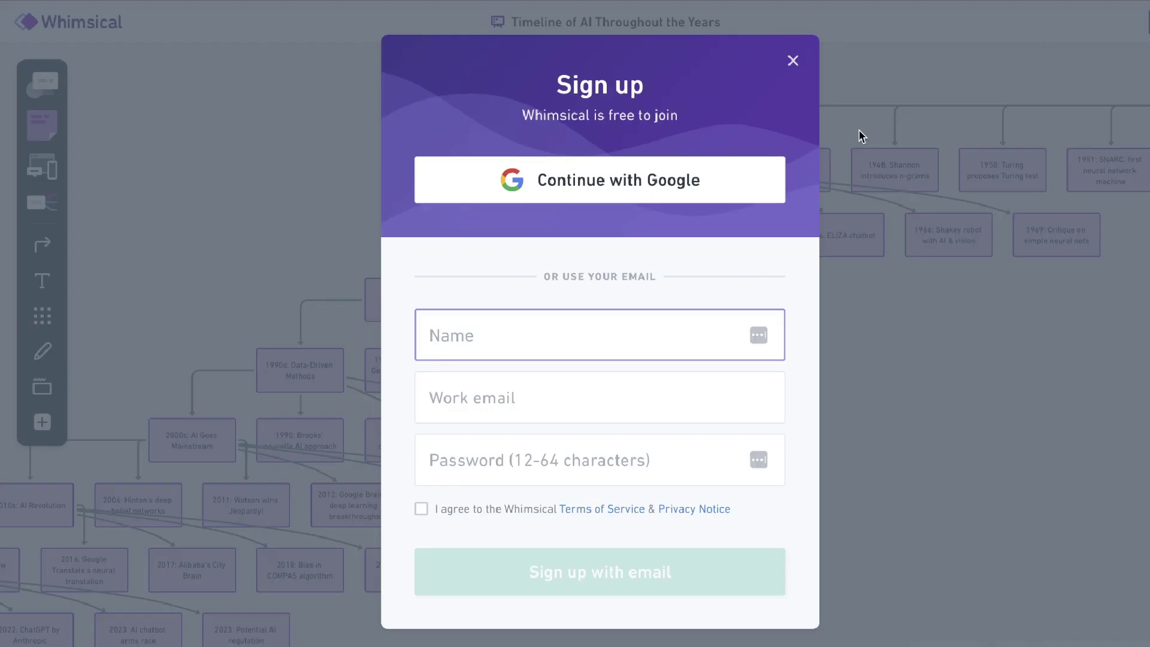
pyautogui.click(796, 61)
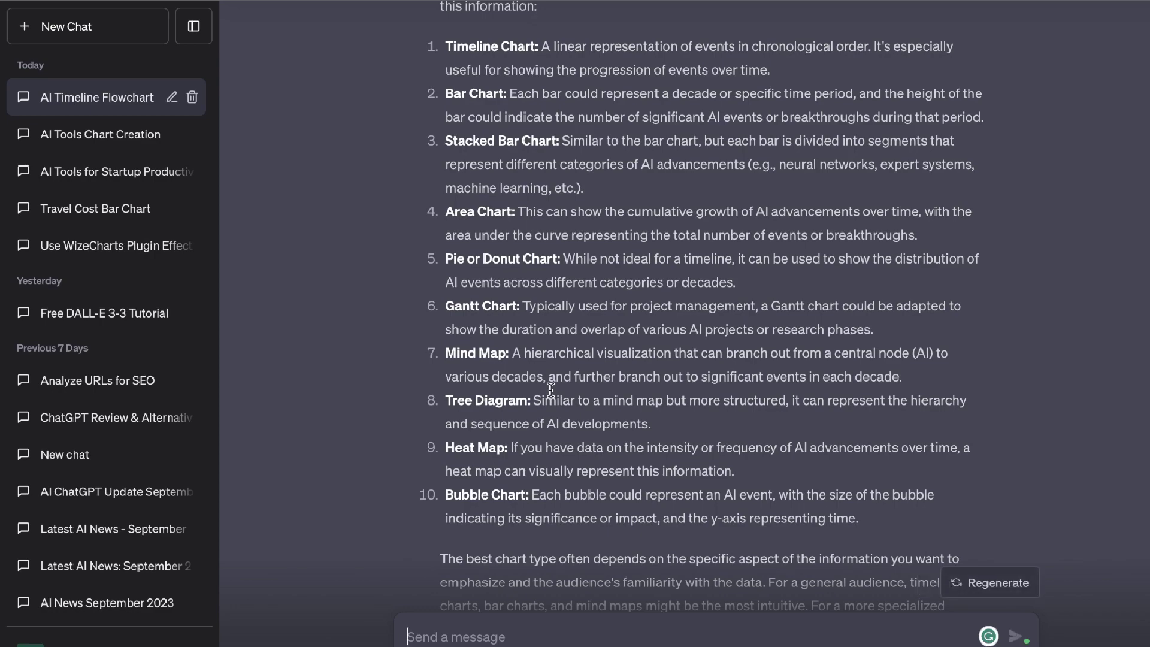
# Scroll the chat while Whimsical Diagrams generates the AI Timeline mind map, then view the result
pyautogui.scroll(-1, 551, 390)
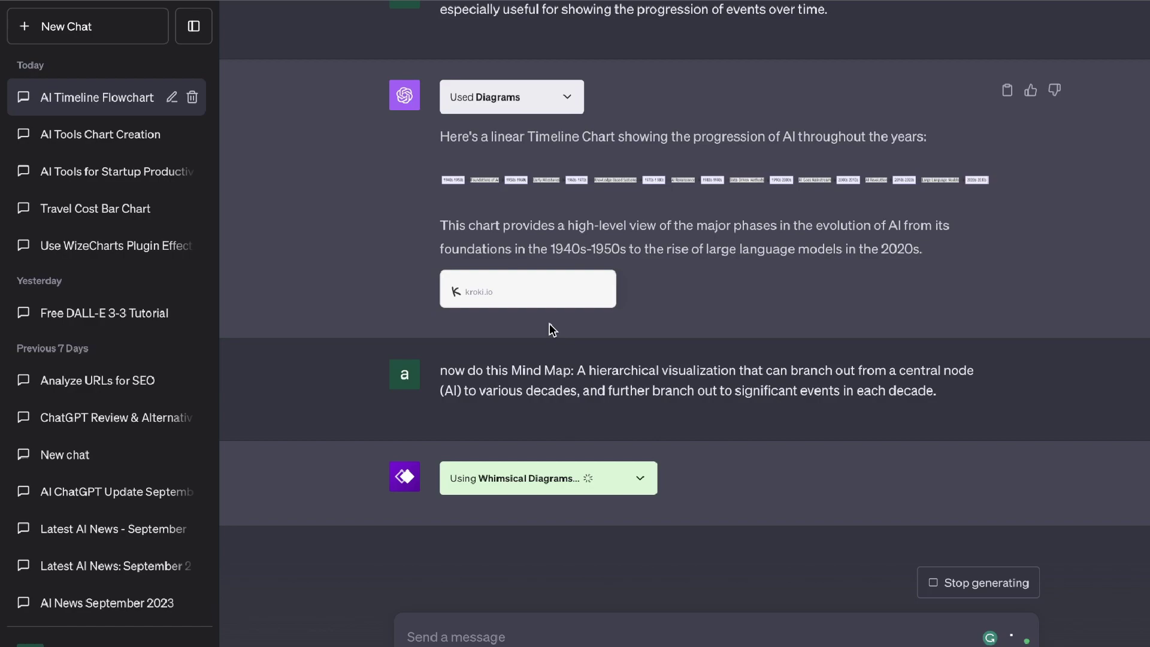
pyautogui.scroll(15, 724, 170)
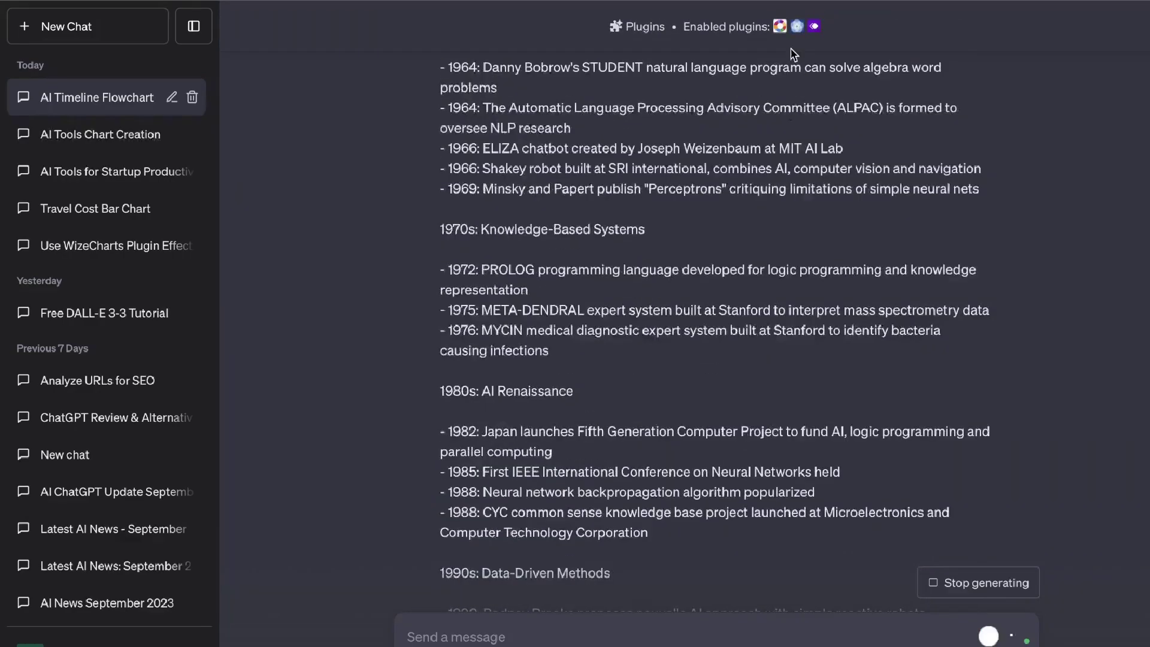
pyautogui.scroll(-3, 797, 165)
pyautogui.scroll(-20, 796, 165)
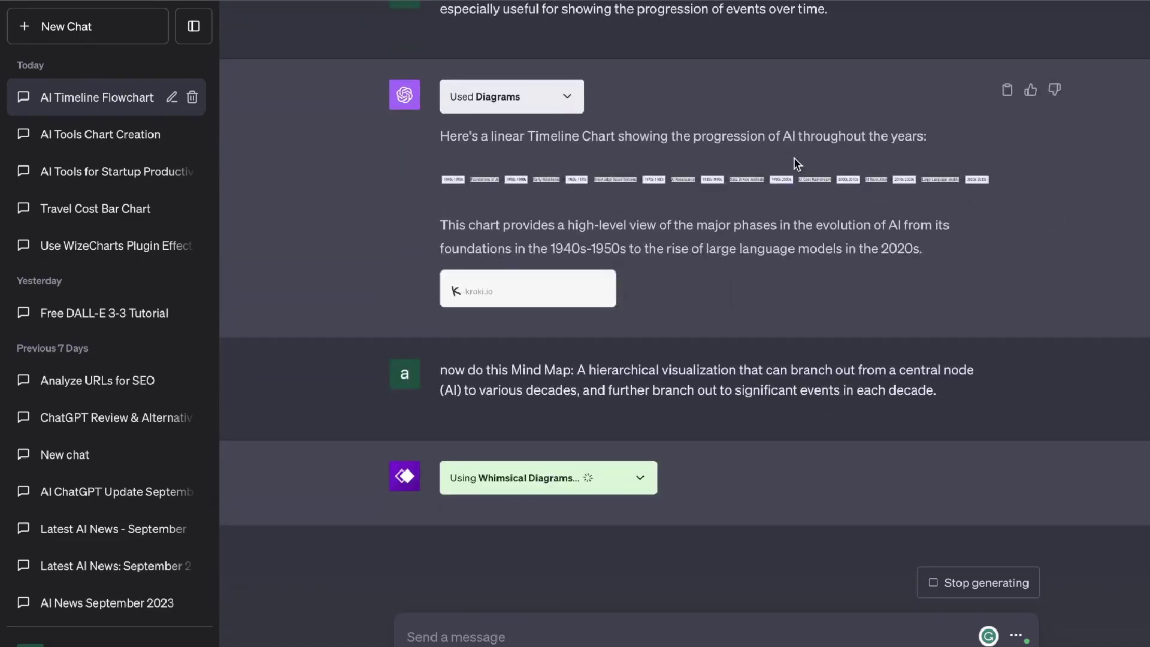
pyautogui.scroll(3, 557, 239)
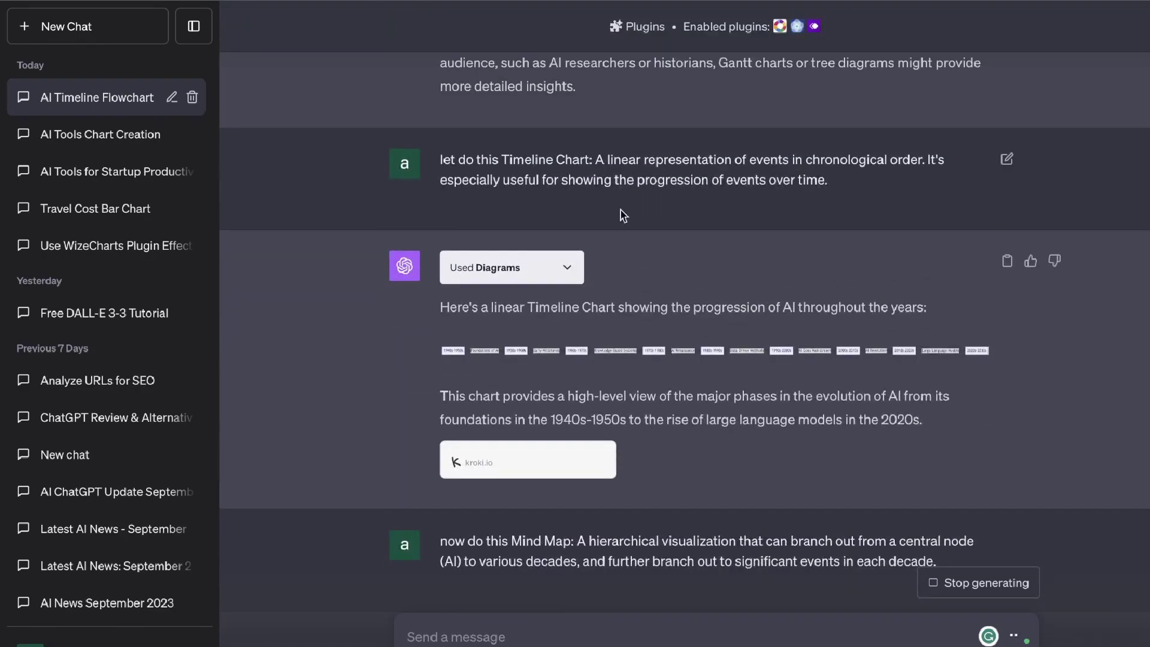
pyautogui.scroll(-1, 623, 326)
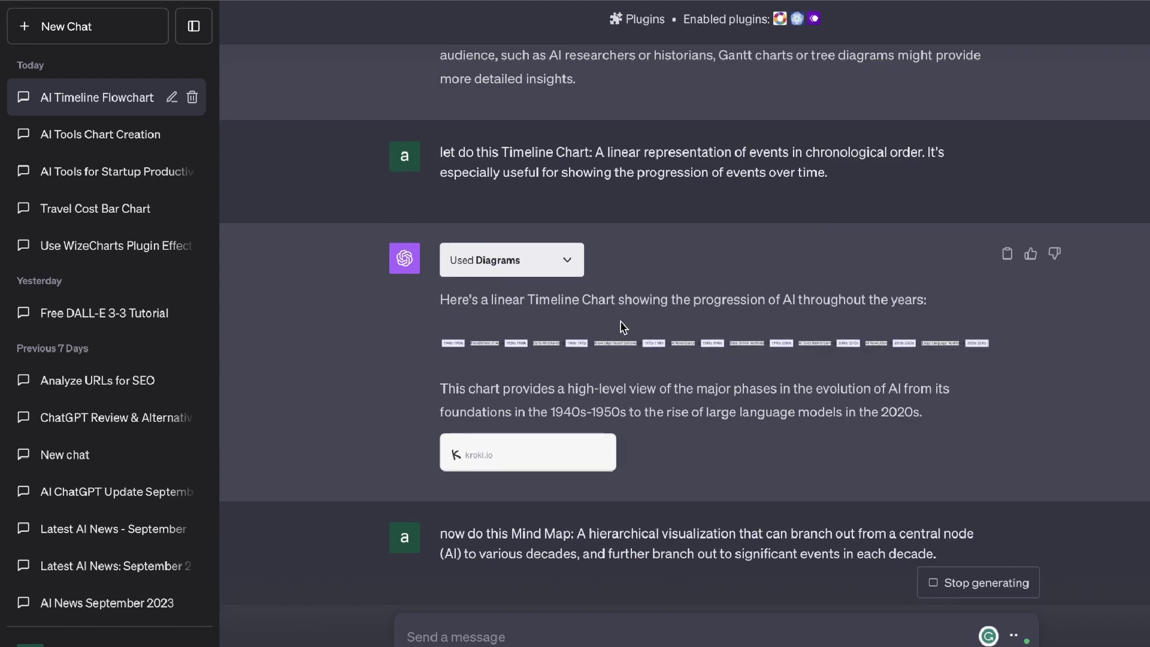
pyautogui.scroll(-3, 640, 315)
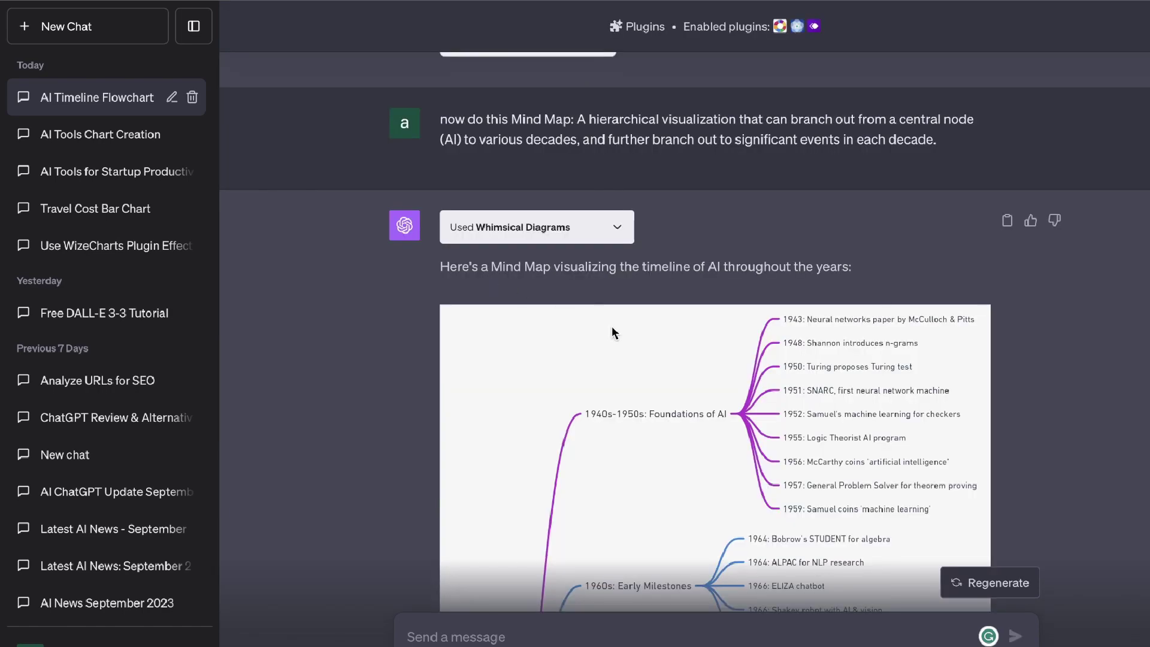
pyautogui.scroll(-3, 612, 330)
pyautogui.scroll(-12, 612, 333)
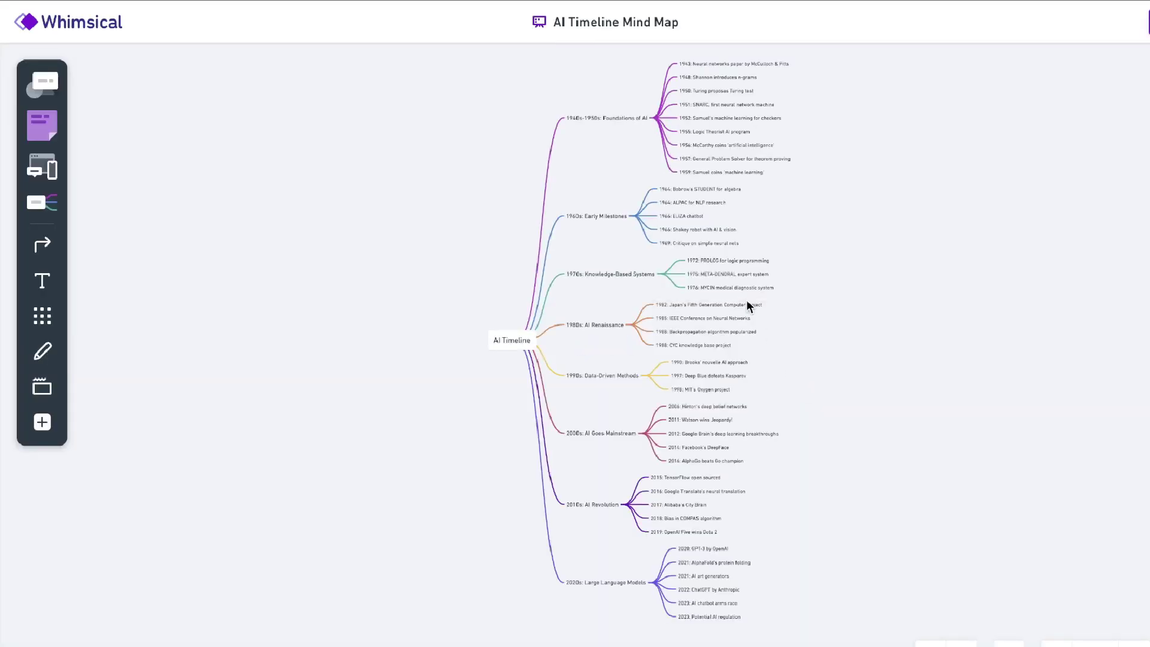
# Zoom and pan the AI Timeline mind map to inspect each decade branch, 1940s to 2020s
pyautogui.scroll(5, 747, 303)
pyautogui.scroll(2, 747, 306)
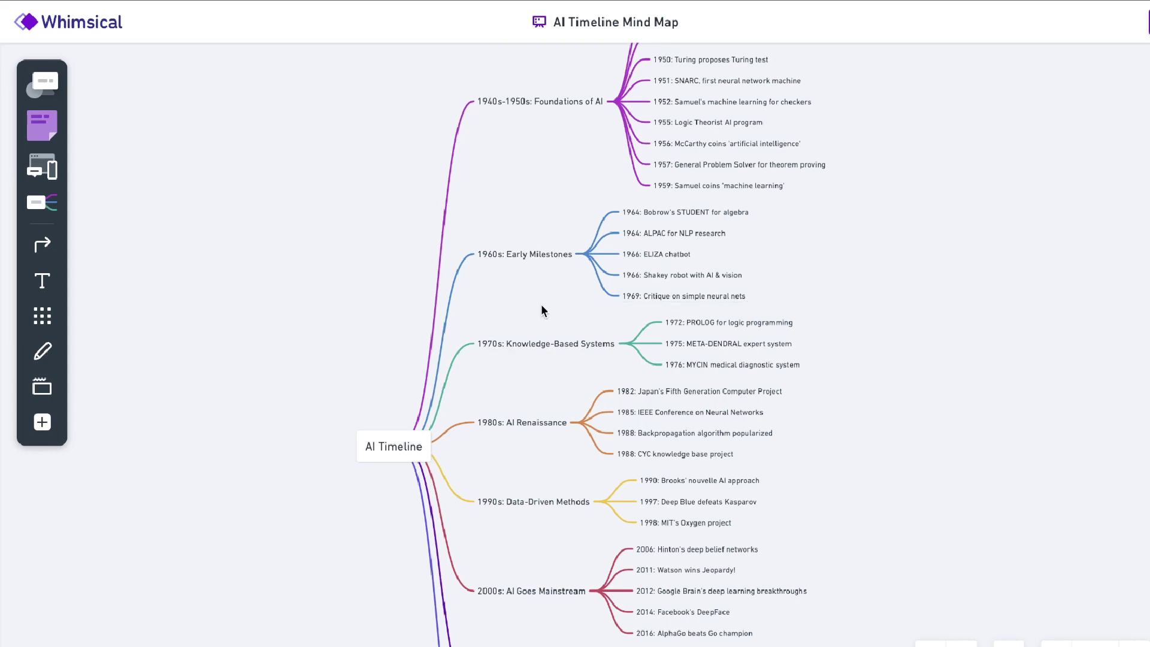
pyautogui.scroll(-2, 500, 370)
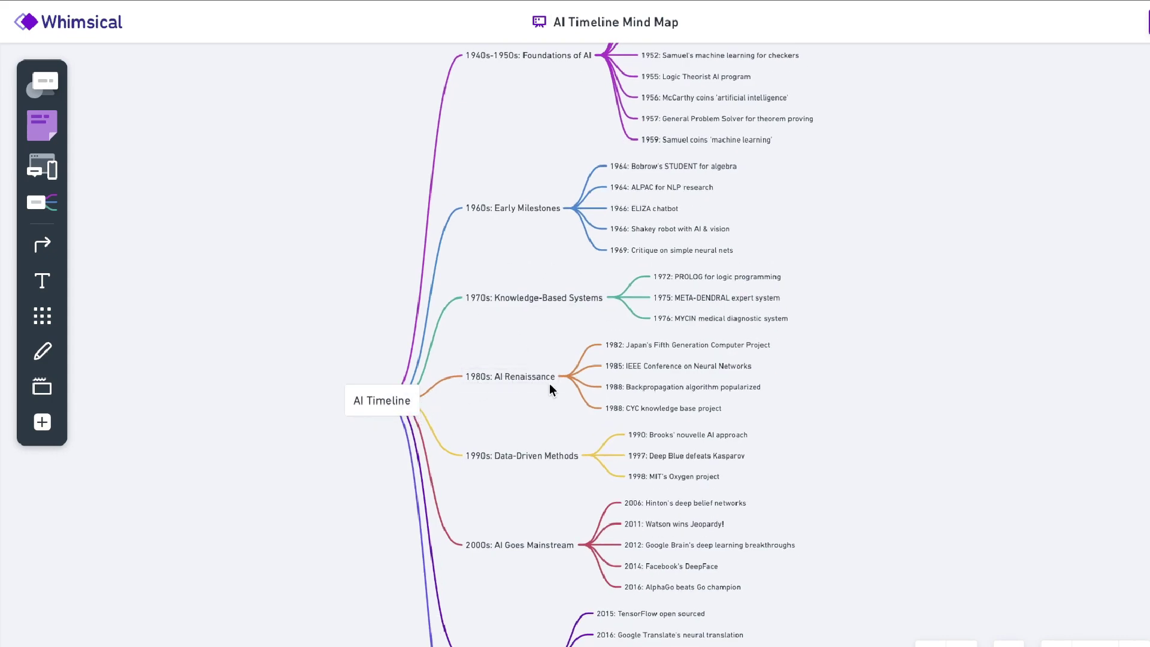
pyautogui.scroll(-3, 637, 403)
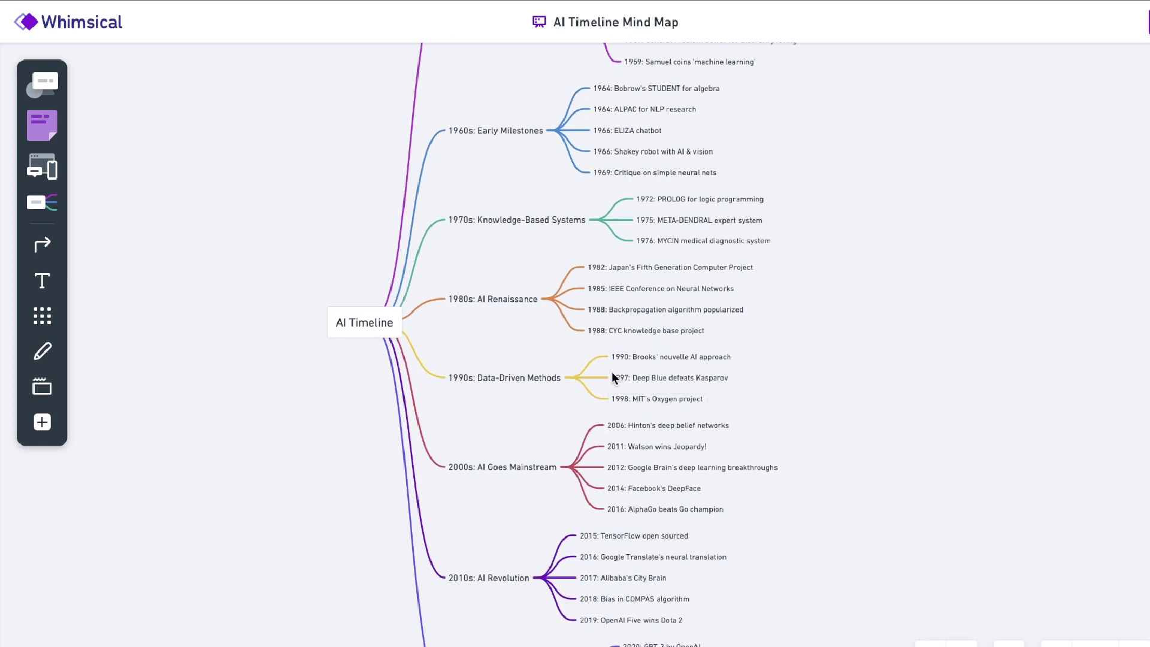
pyautogui.scroll(-8, 665, 383)
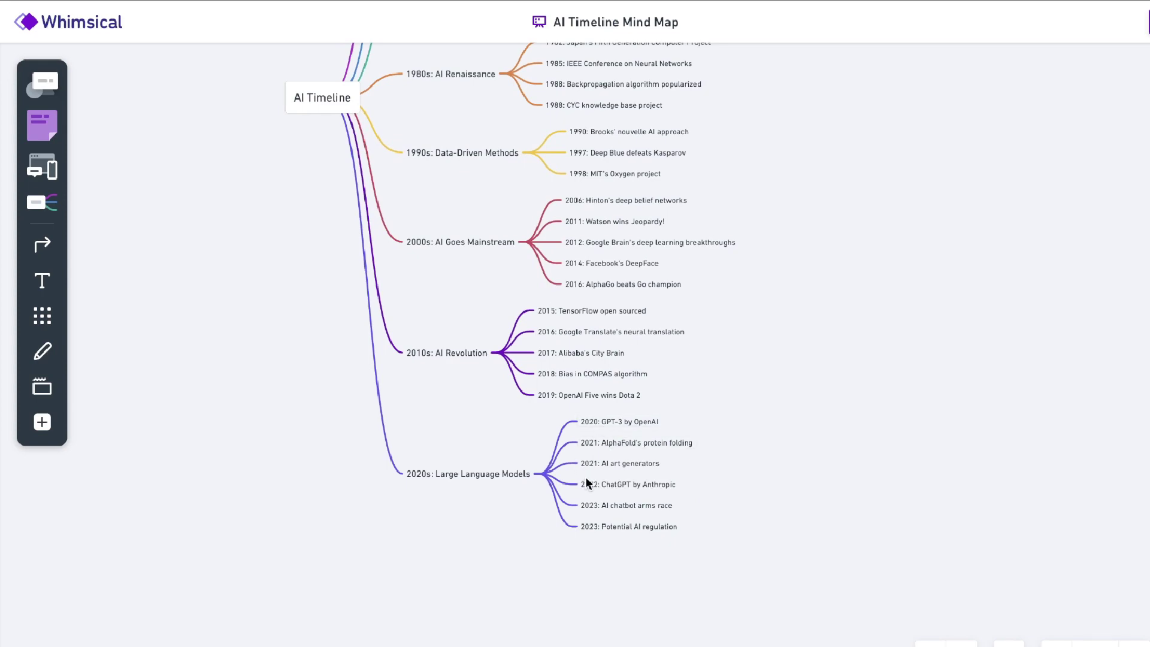
pyautogui.scroll(12, 593, 384)
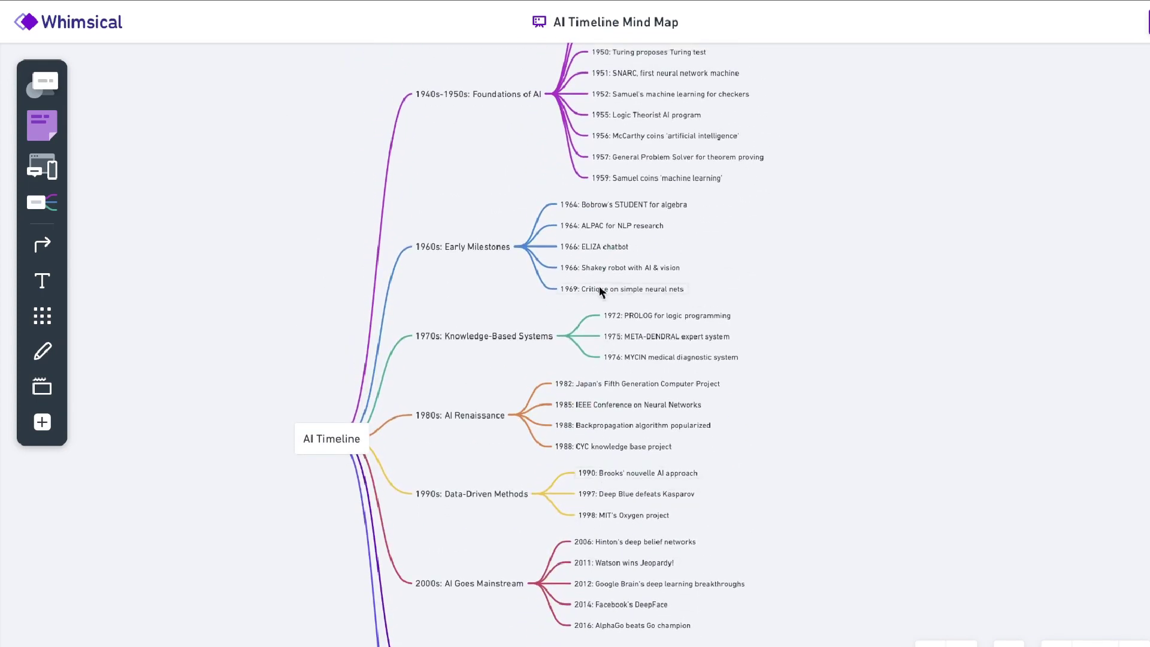
pyautogui.scroll(3, 601, 292)
pyautogui.scroll(-2, 599, 291)
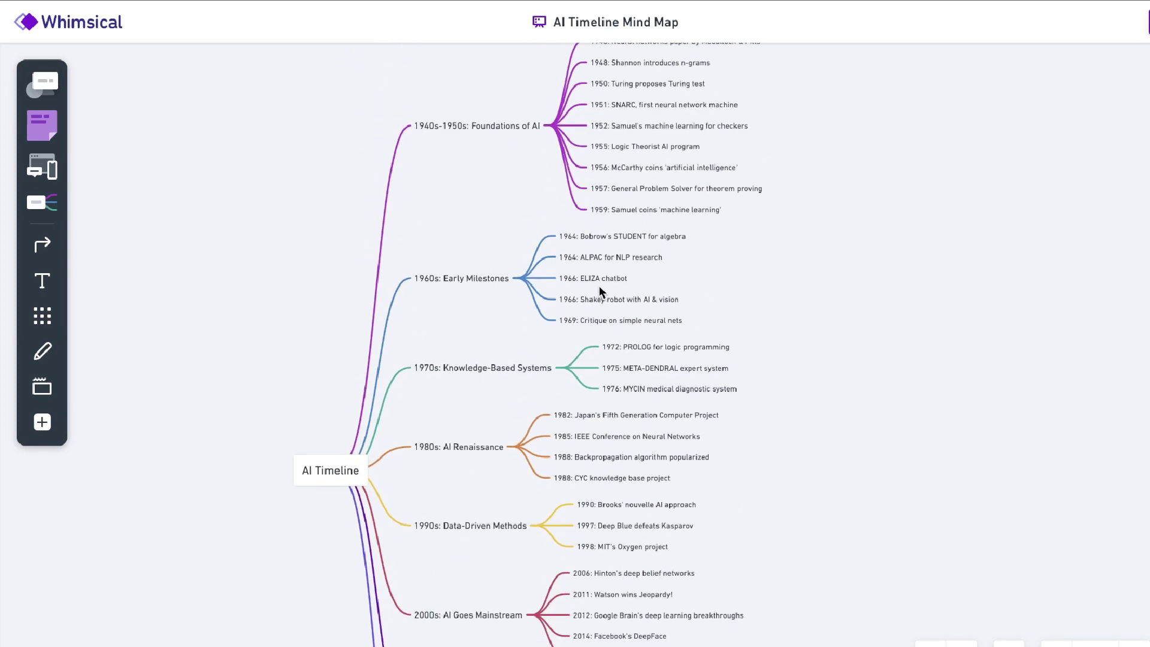
pyautogui.scroll(2, 667, 187)
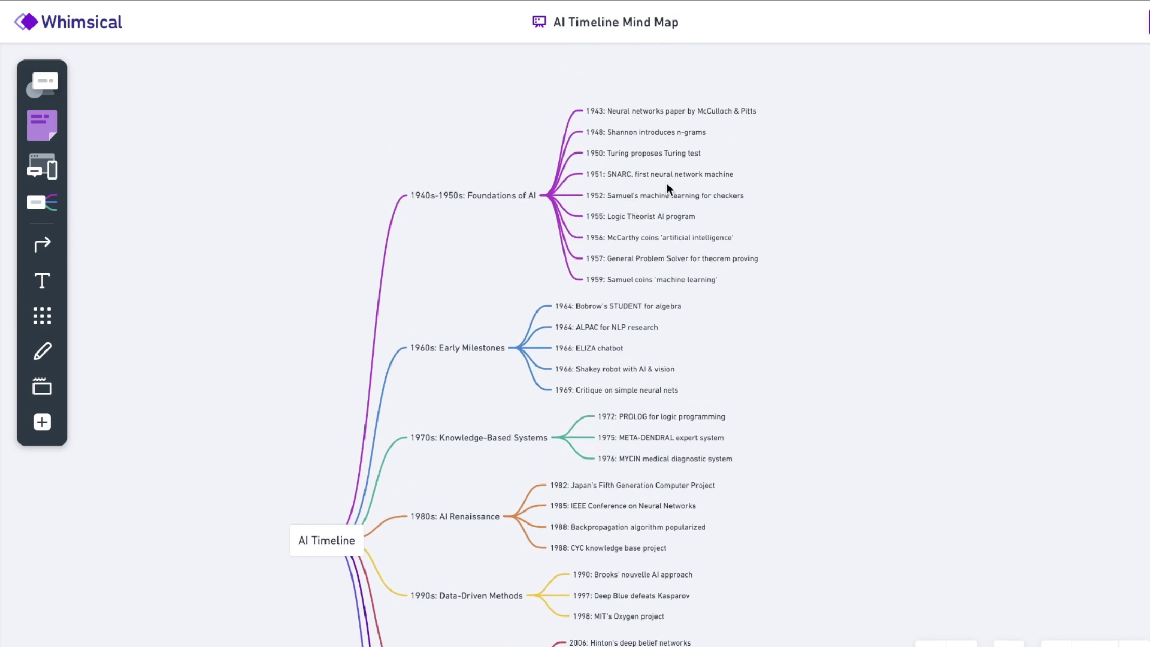
pyautogui.scroll(-1, 668, 188)
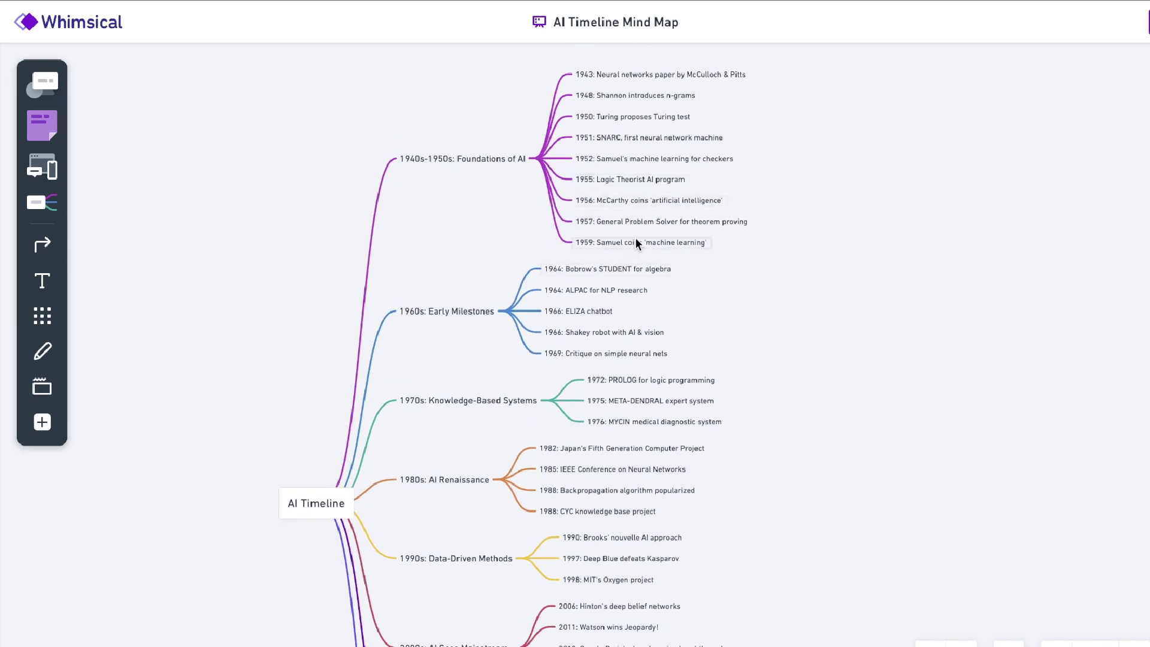
pyautogui.scroll(2, 567, 178)
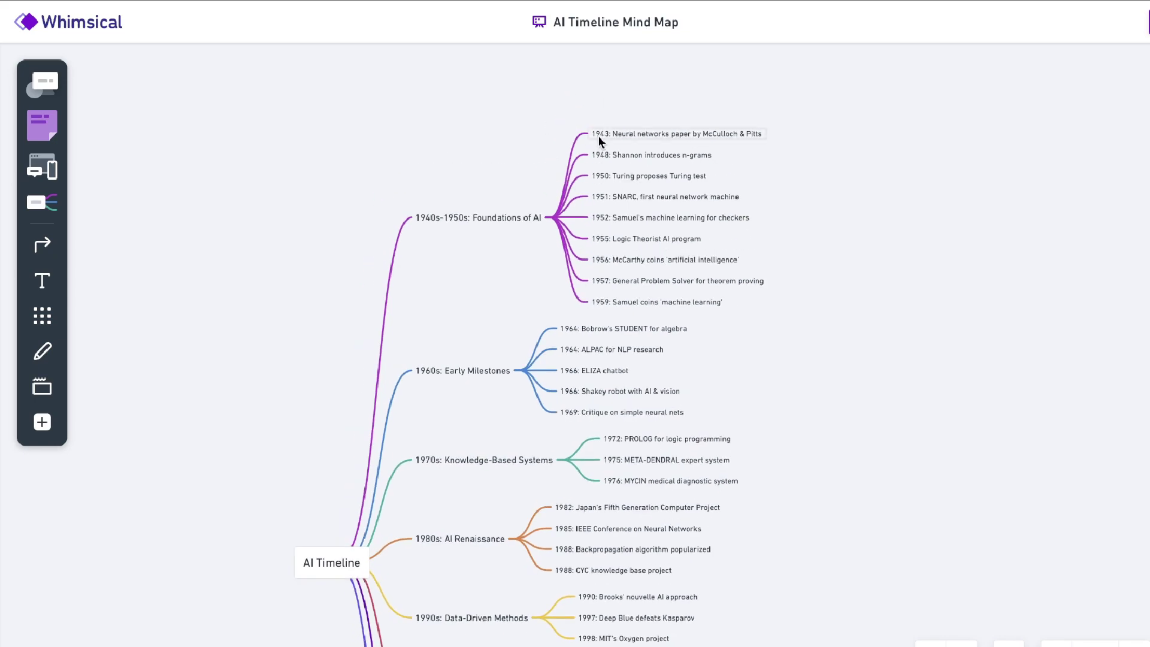
pyautogui.scroll(-1, 599, 137)
pyautogui.scroll(-6, 599, 137)
pyautogui.scroll(-8, 599, 142)
pyautogui.scroll(5, 599, 142)
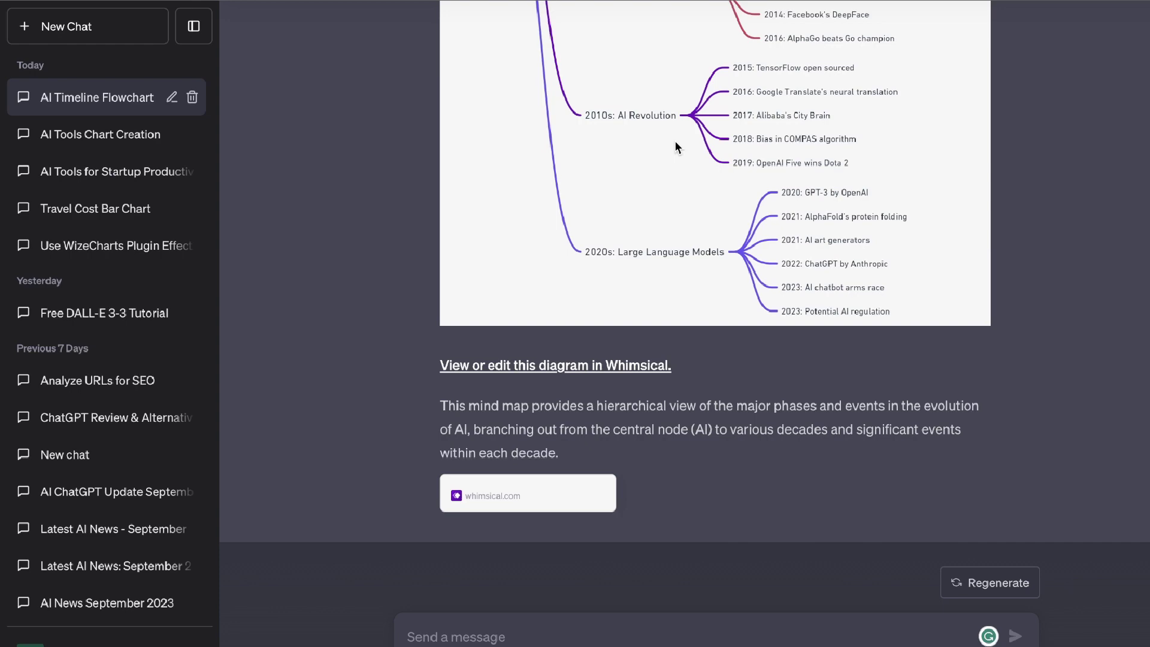
# Scroll through the mind map reply, its Whimsical link and summary of AI's major phases
pyautogui.scroll(2, 675, 143)
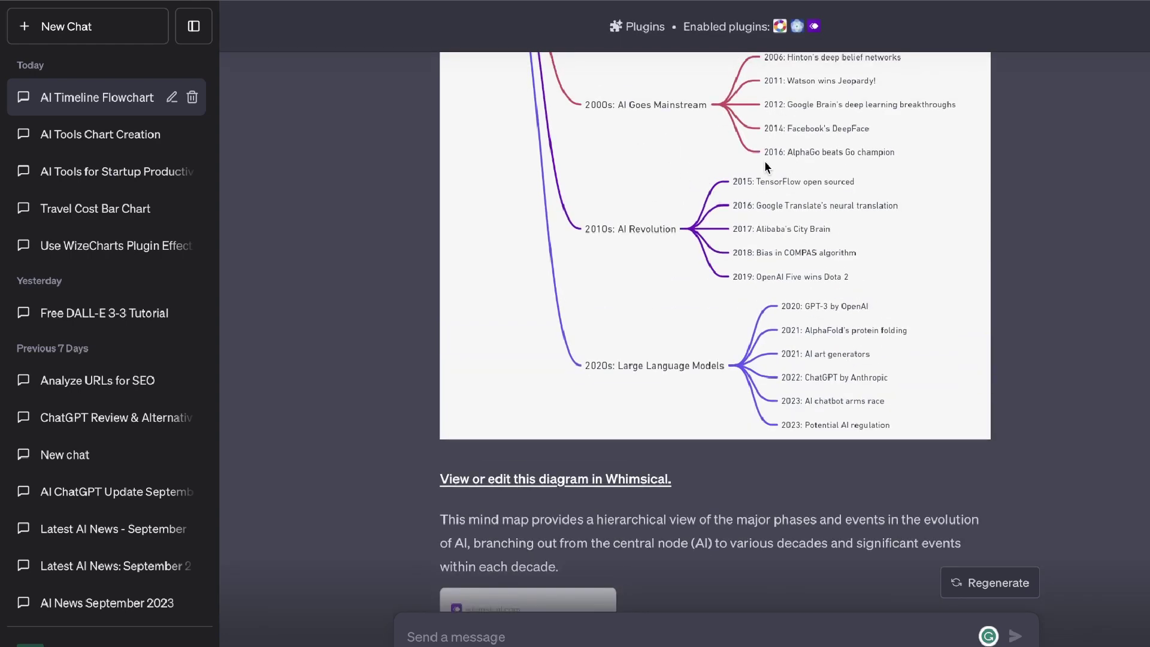
pyautogui.scroll(1, 766, 161)
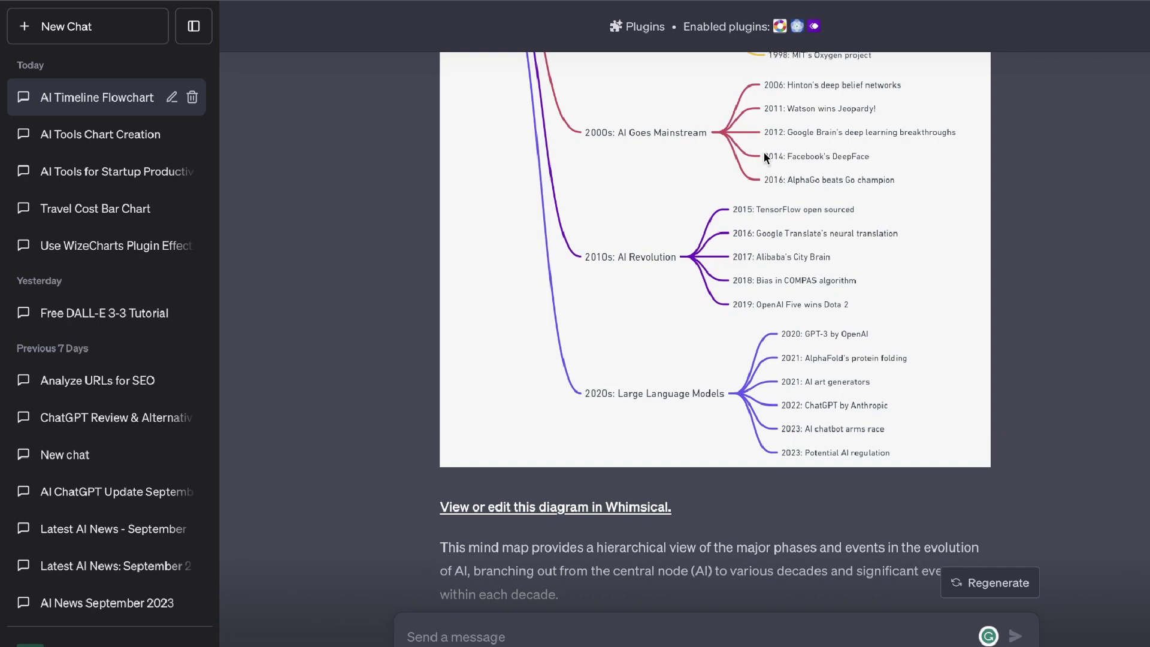
pyautogui.scroll(9, 764, 153)
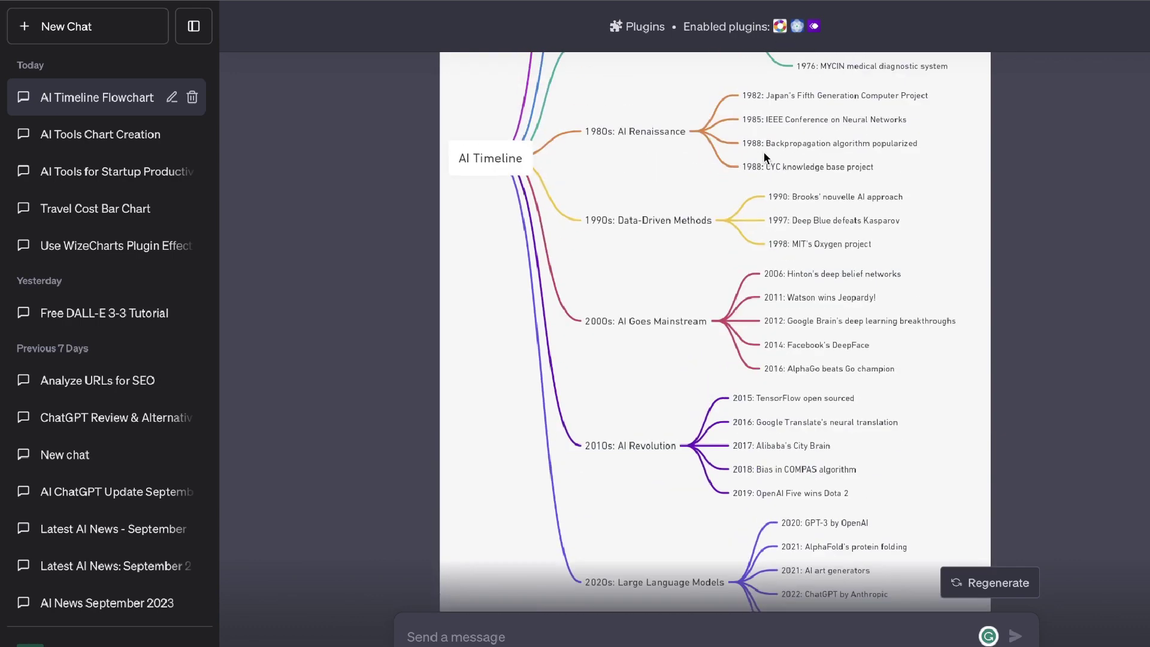
pyautogui.scroll(4, 764, 153)
pyautogui.scroll(-9, 764, 152)
pyautogui.scroll(-6, 764, 152)
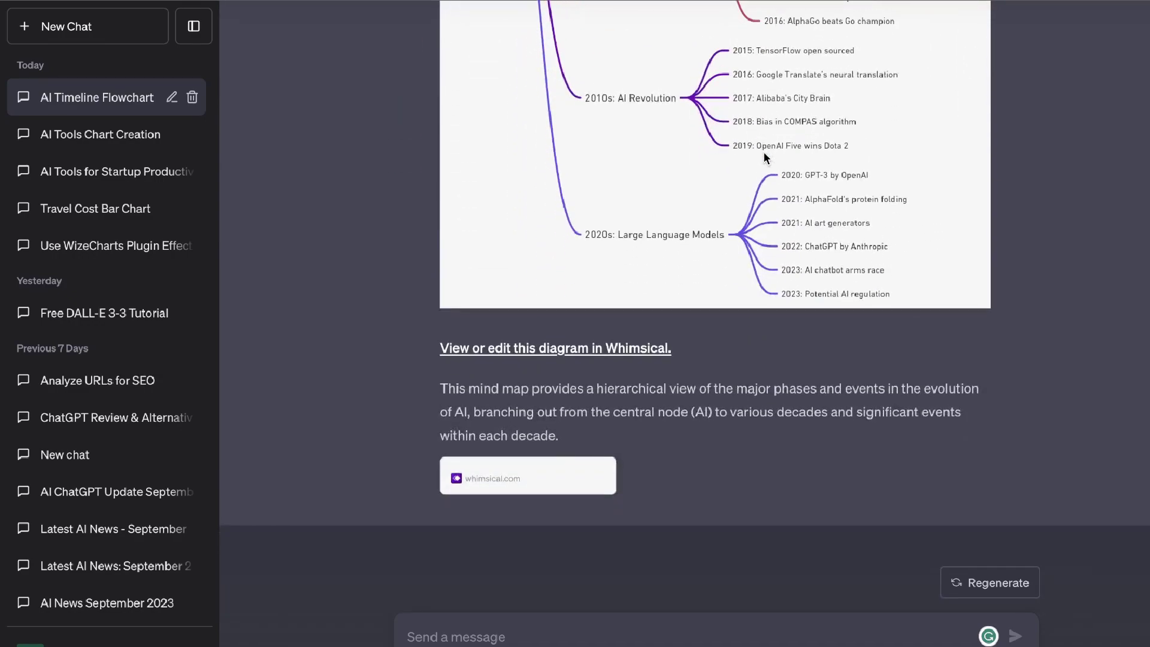
pyautogui.scroll(13, 901, 360)
pyautogui.scroll(-2, 901, 366)
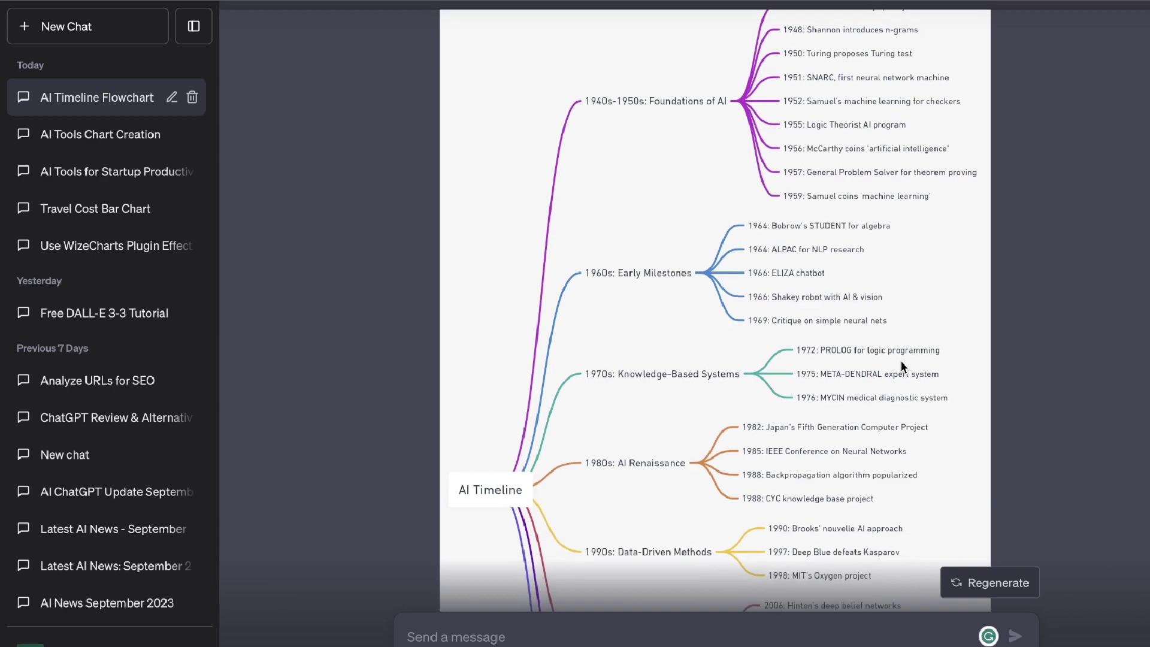
pyautogui.scroll(-2, 901, 365)
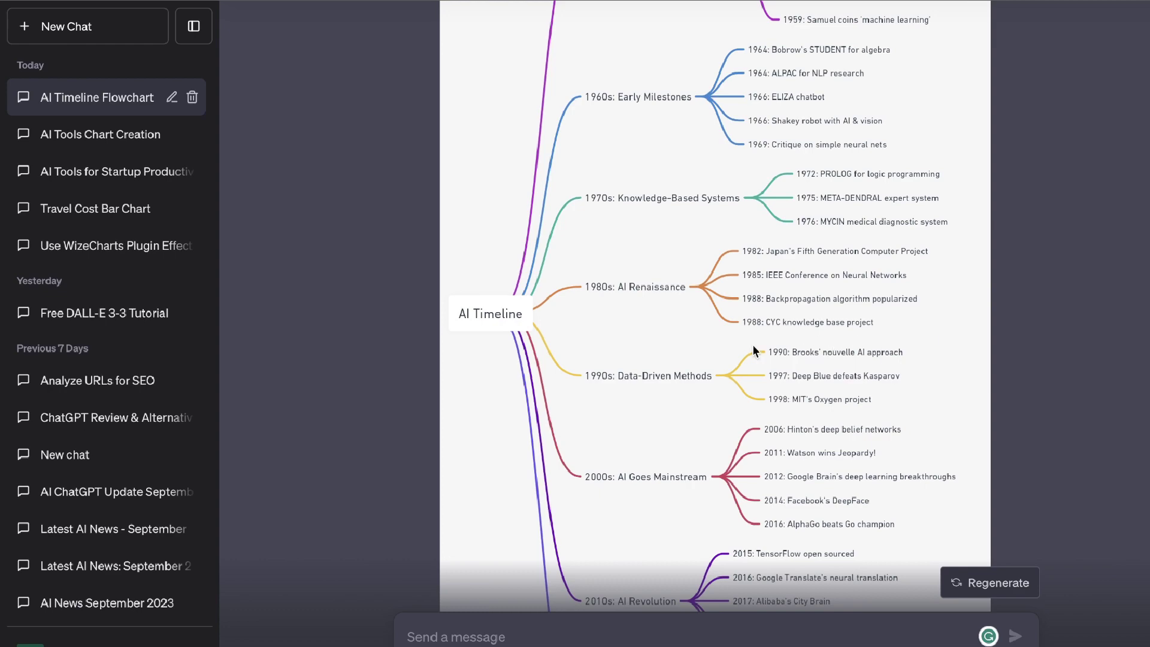
pyautogui.scroll(-2, 753, 348)
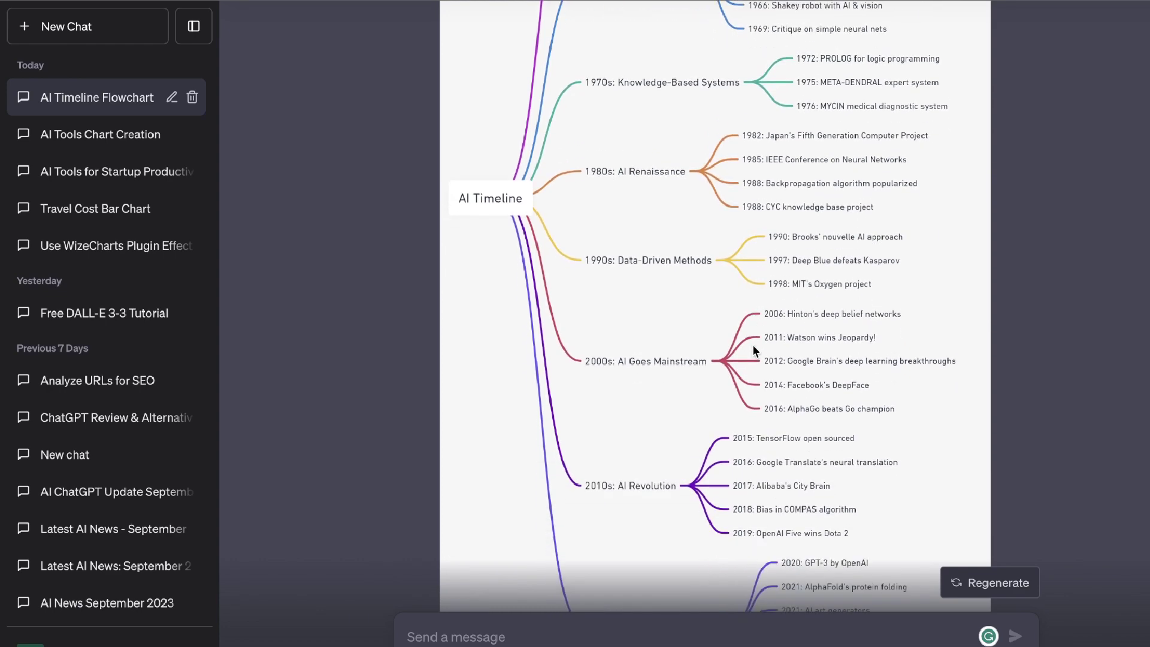
pyautogui.scroll(-6, 753, 346)
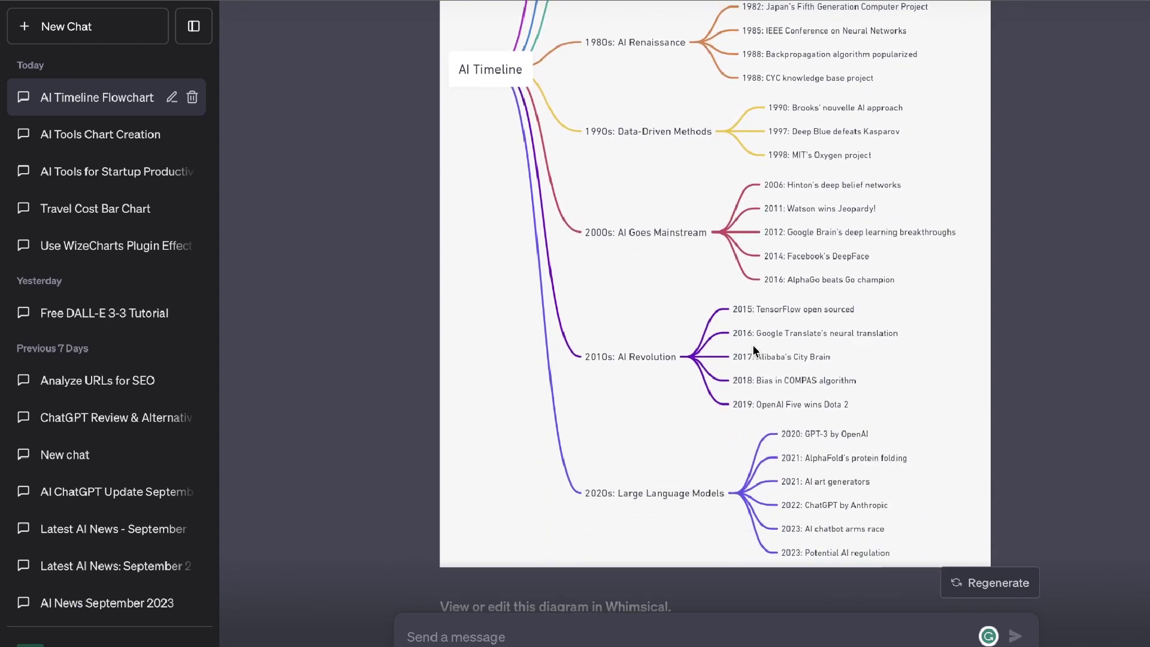